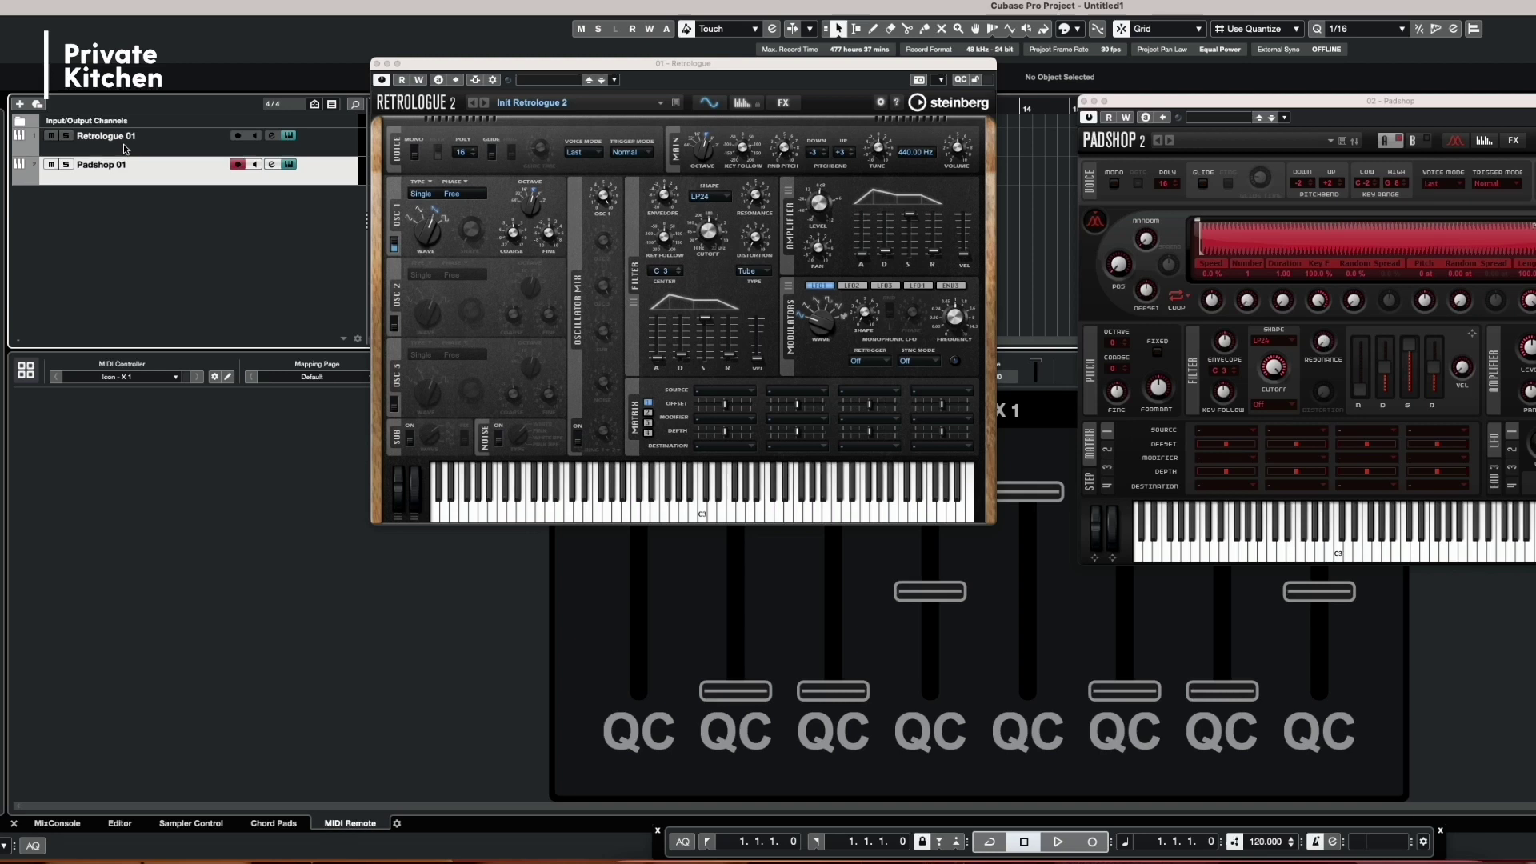
- Toggle between the Retrologue 01 and Padshop 01 tracks, then name the translator 'Cubase incom'
{"action": "left_click", "coordinate": [124, 148]}
{"action": "left_click", "coordinate": [126, 181]}
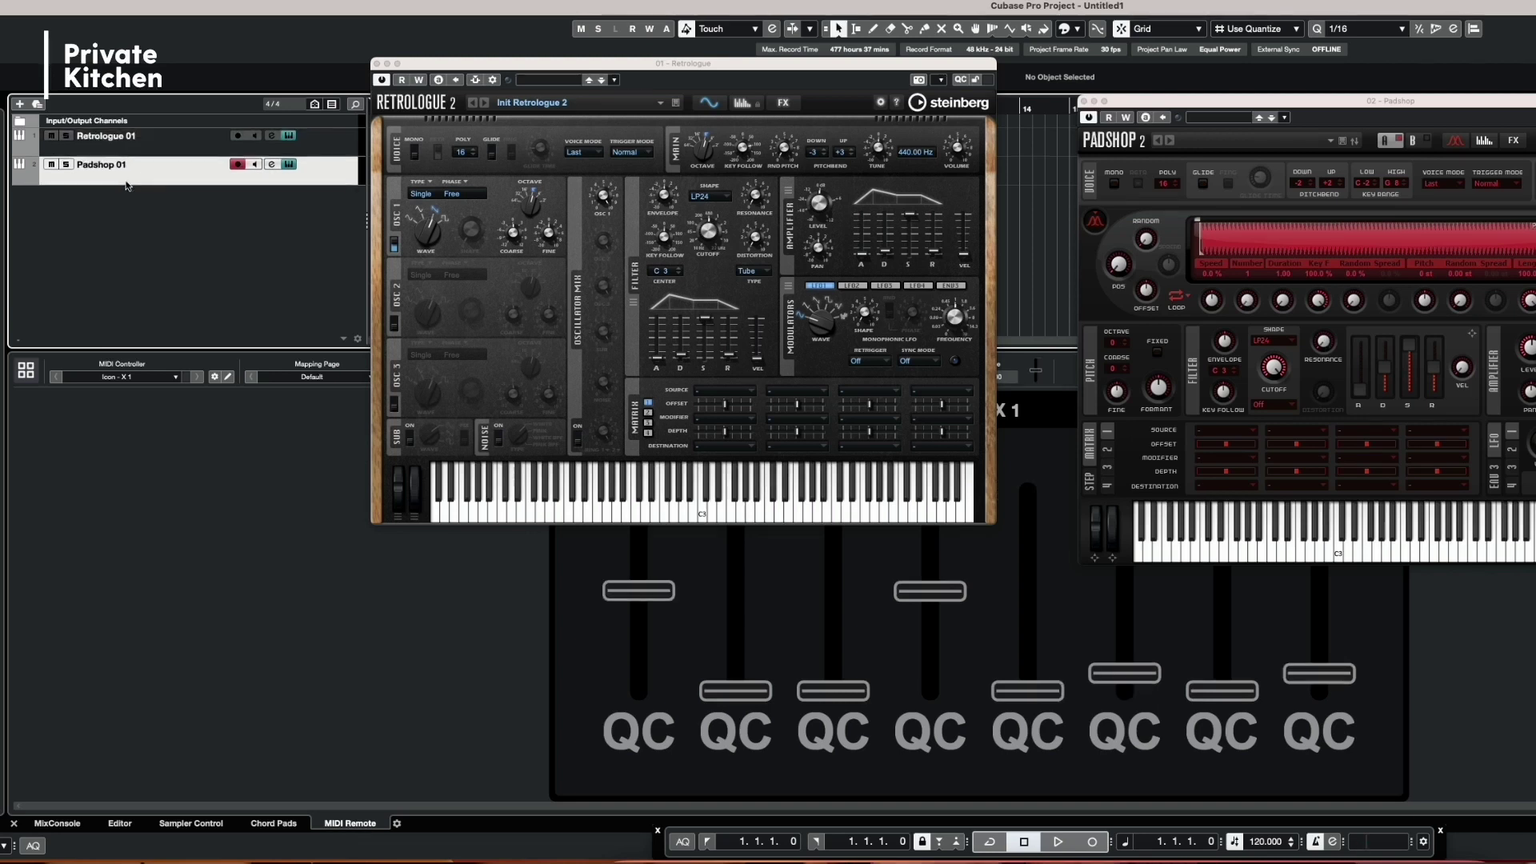
{"action": "key", "text": "Up"}
{"action": "key", "text": "Down"}
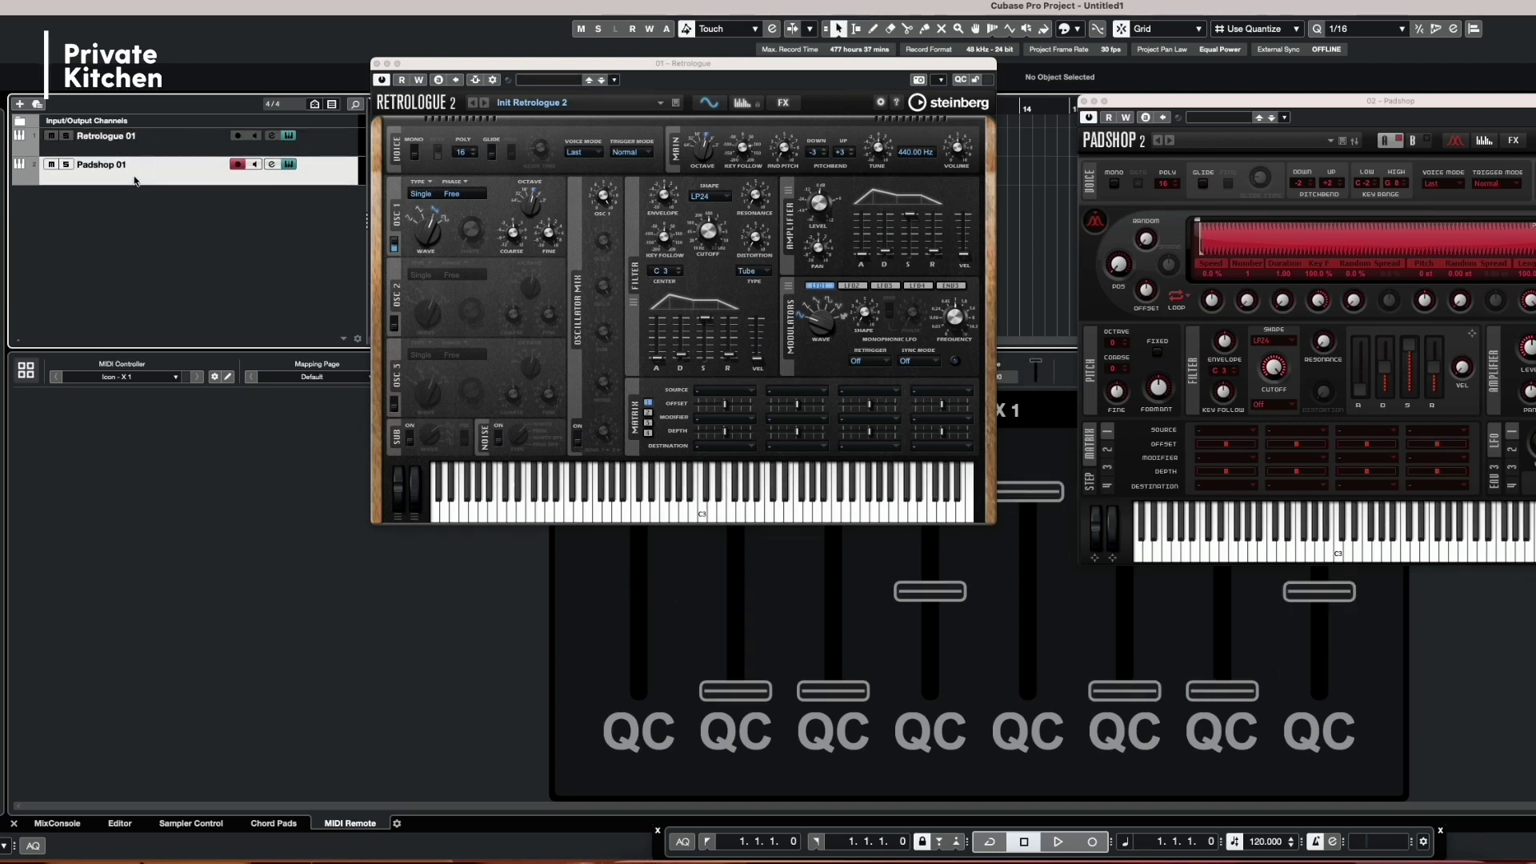
{"action": "key", "text": "Up"}
{"action": "key", "text": "Down"}
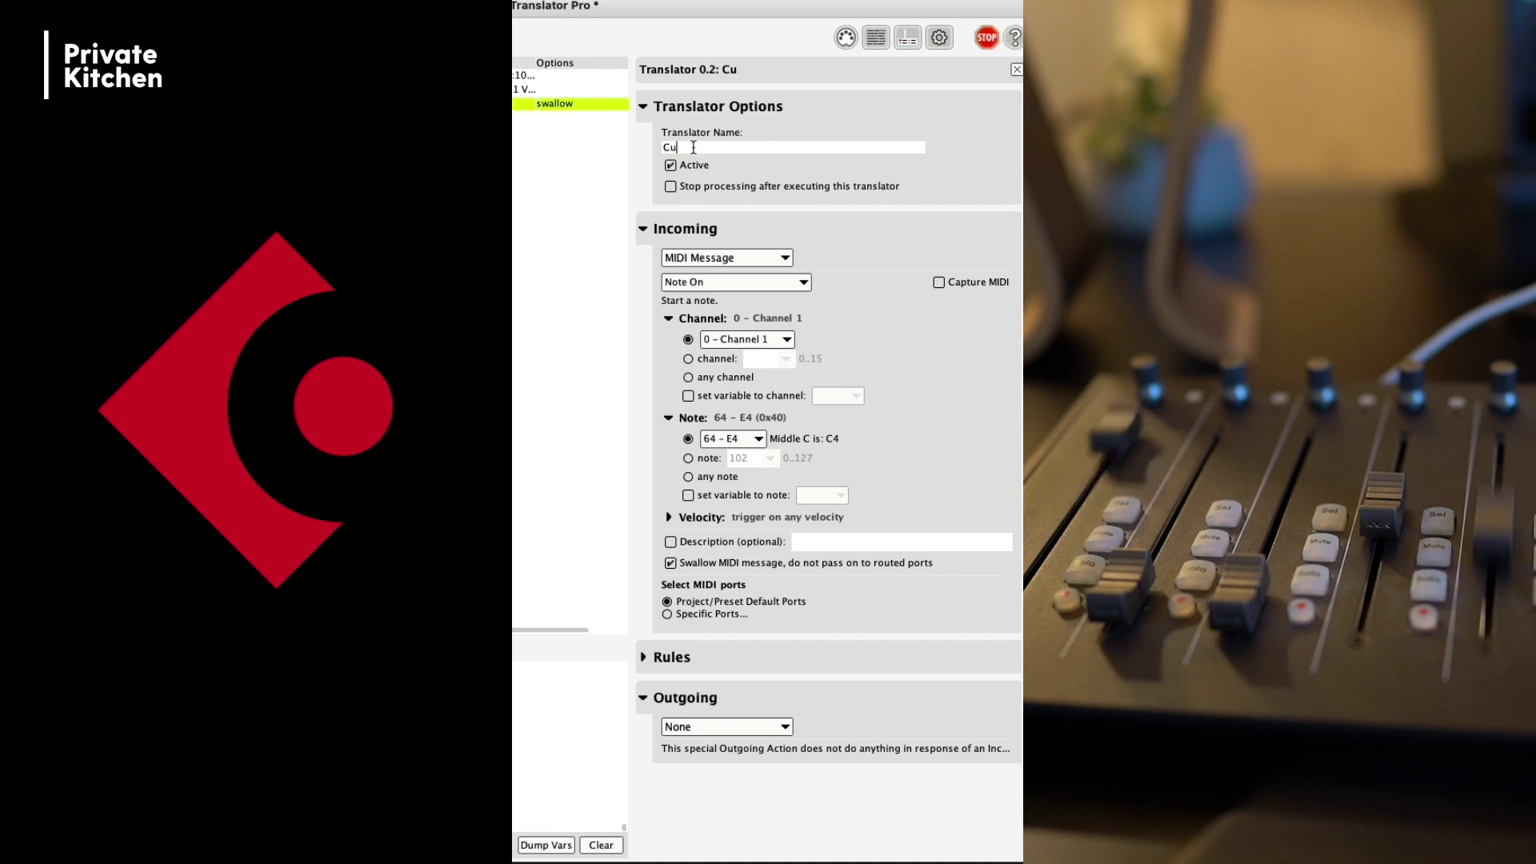
{"action": "type", "text": "incom"}
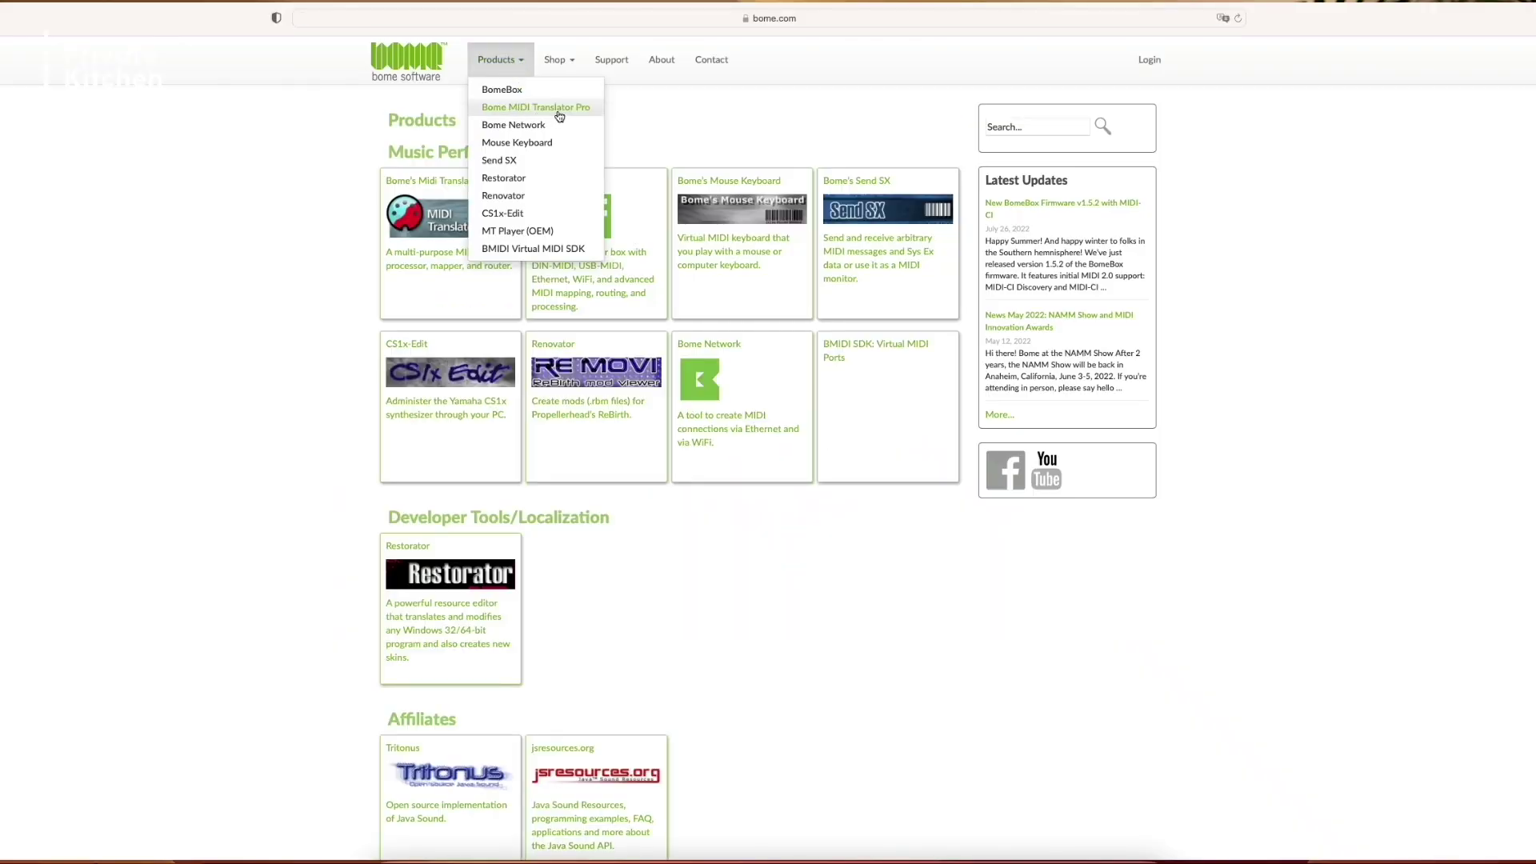
- Go to the Bome MIDI Translator Pro product page and scroll down to its downloads
{"action": "left_click", "coordinate": [560, 108]}
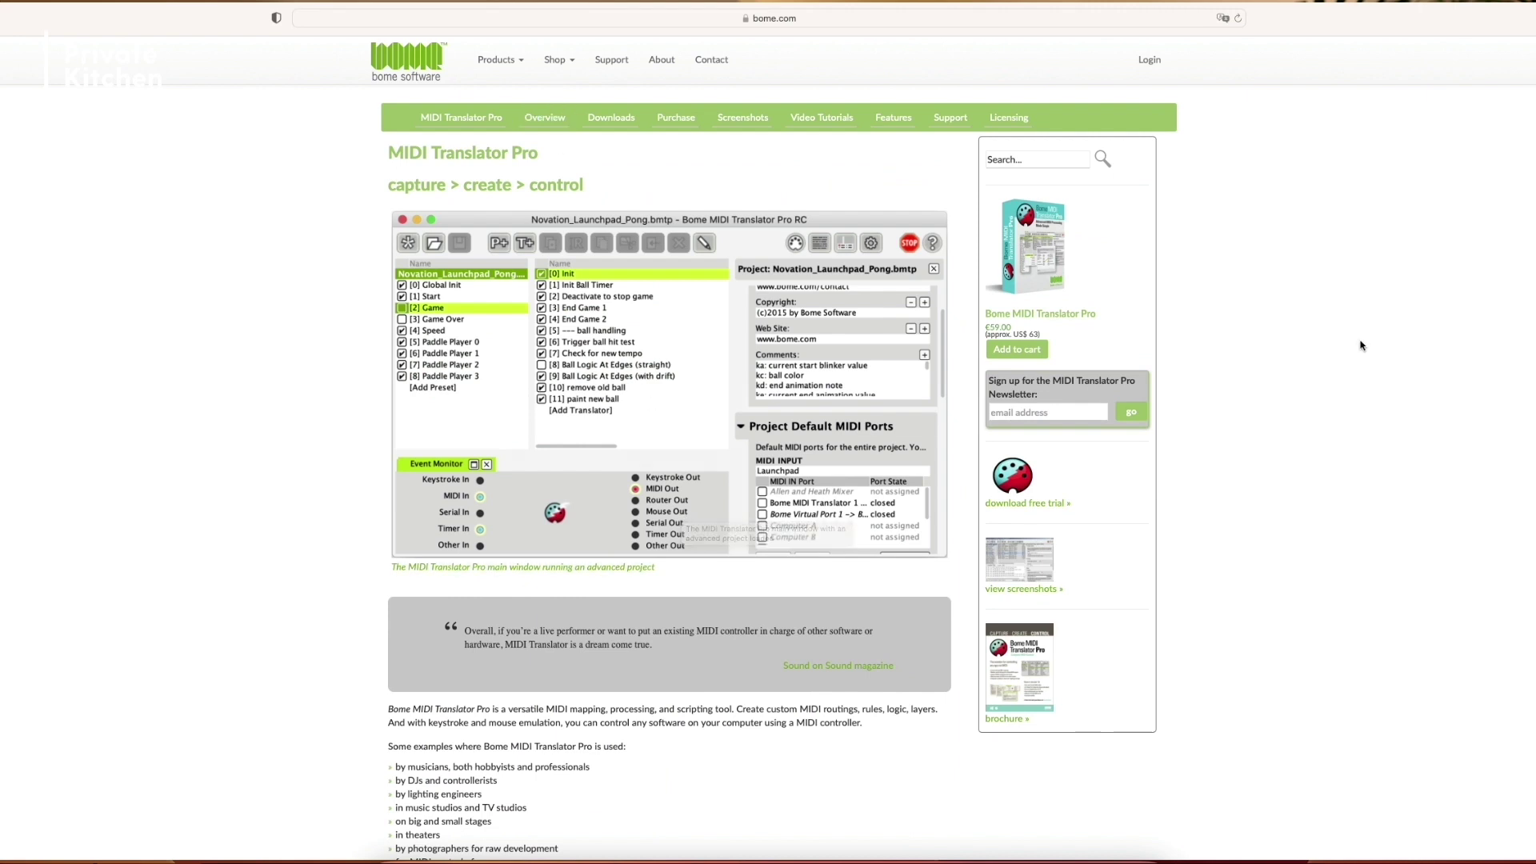
{"action": "scroll", "coordinate": [632, 645], "scroll_direction": "down", "scroll_amount": 10}
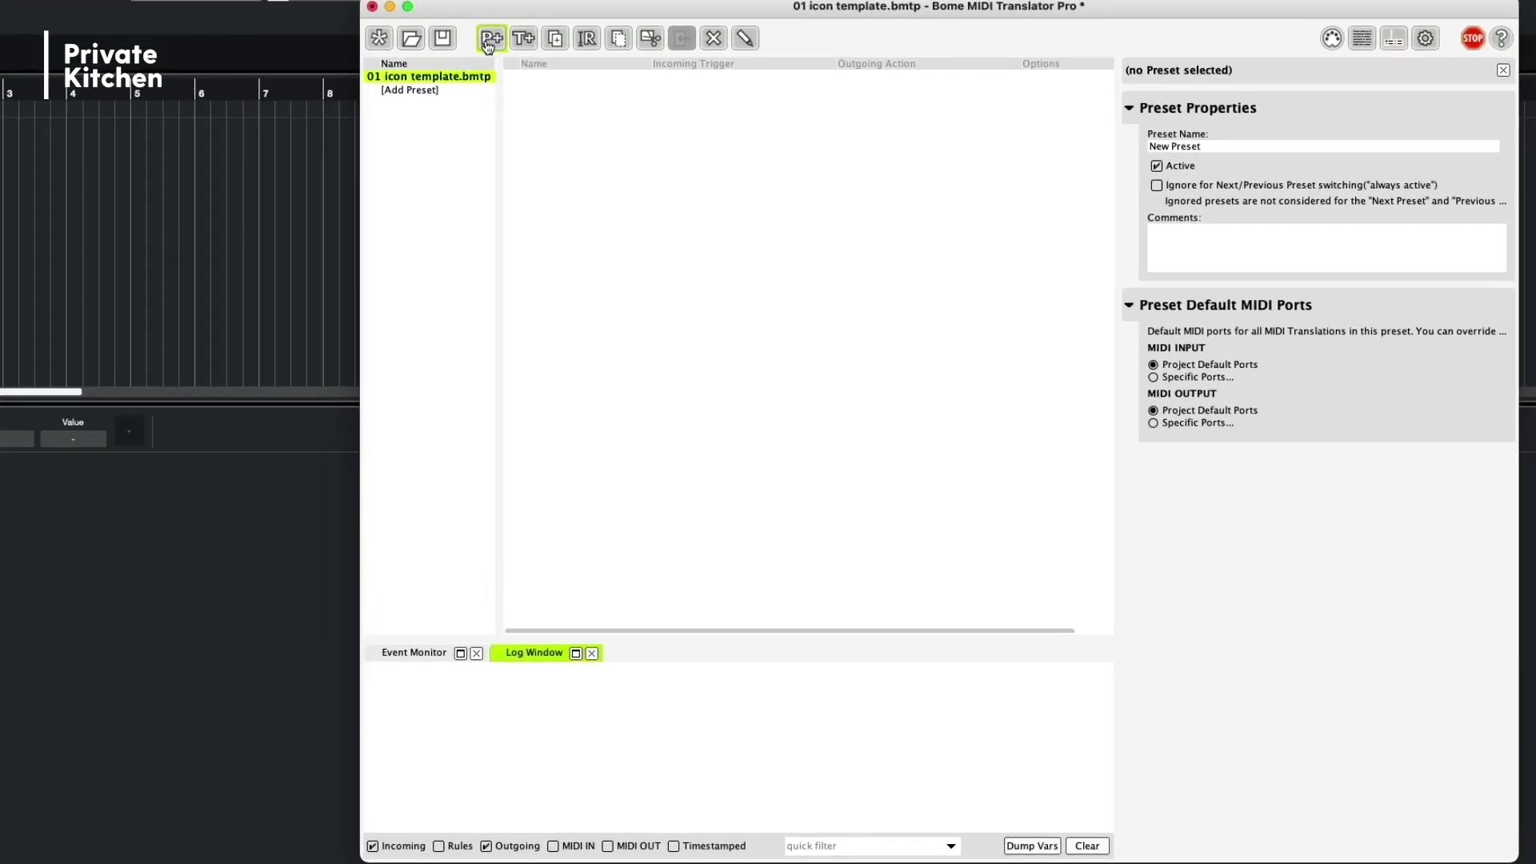
- Add a new preset named Platform x
{"action": "left_click", "coordinate": [717, 68]}
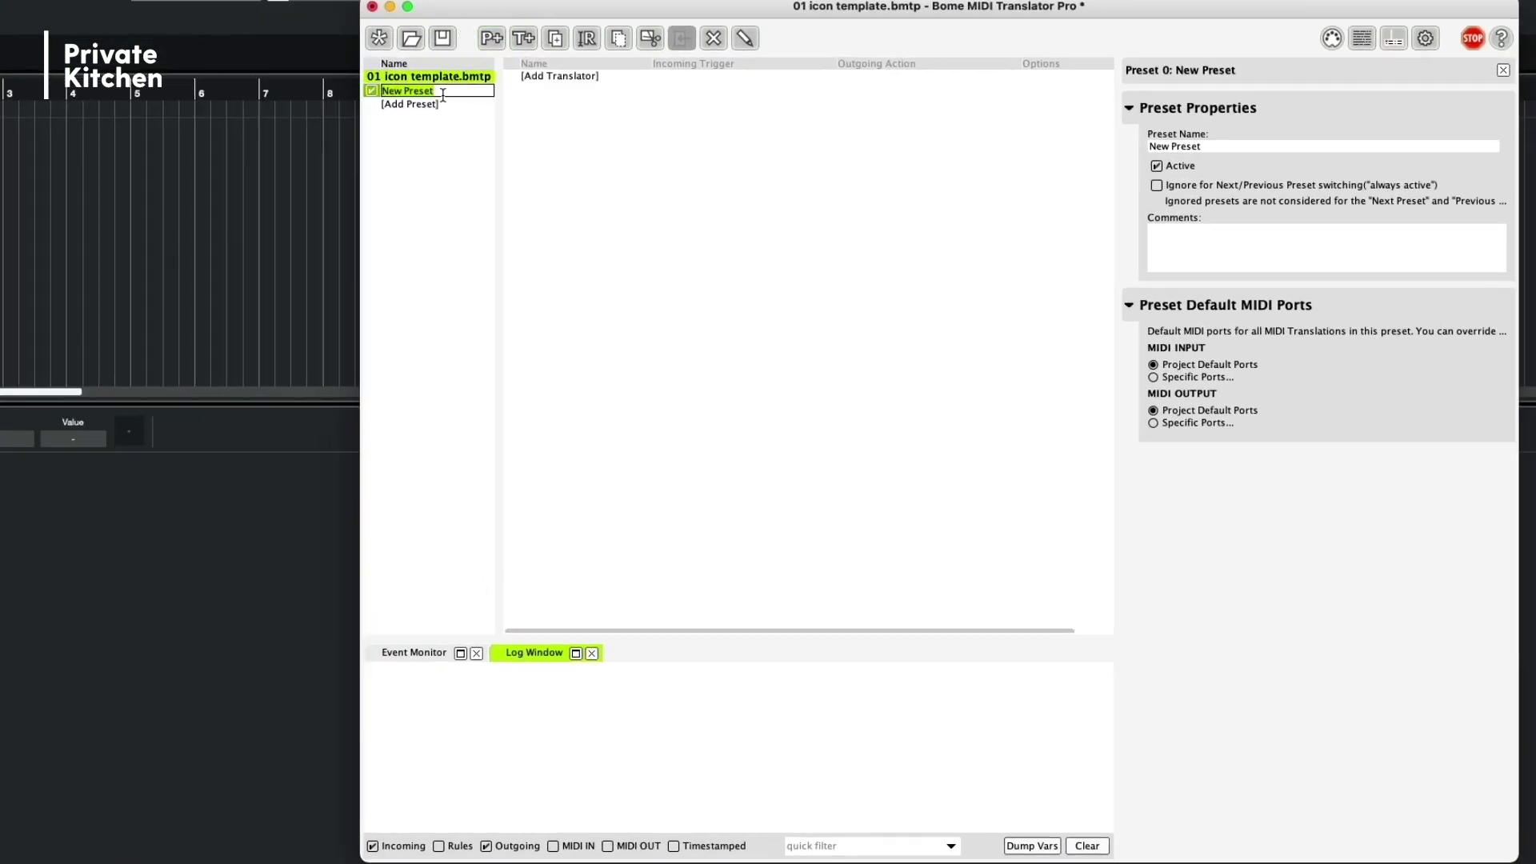
{"action": "type", "text": "Platform x"}
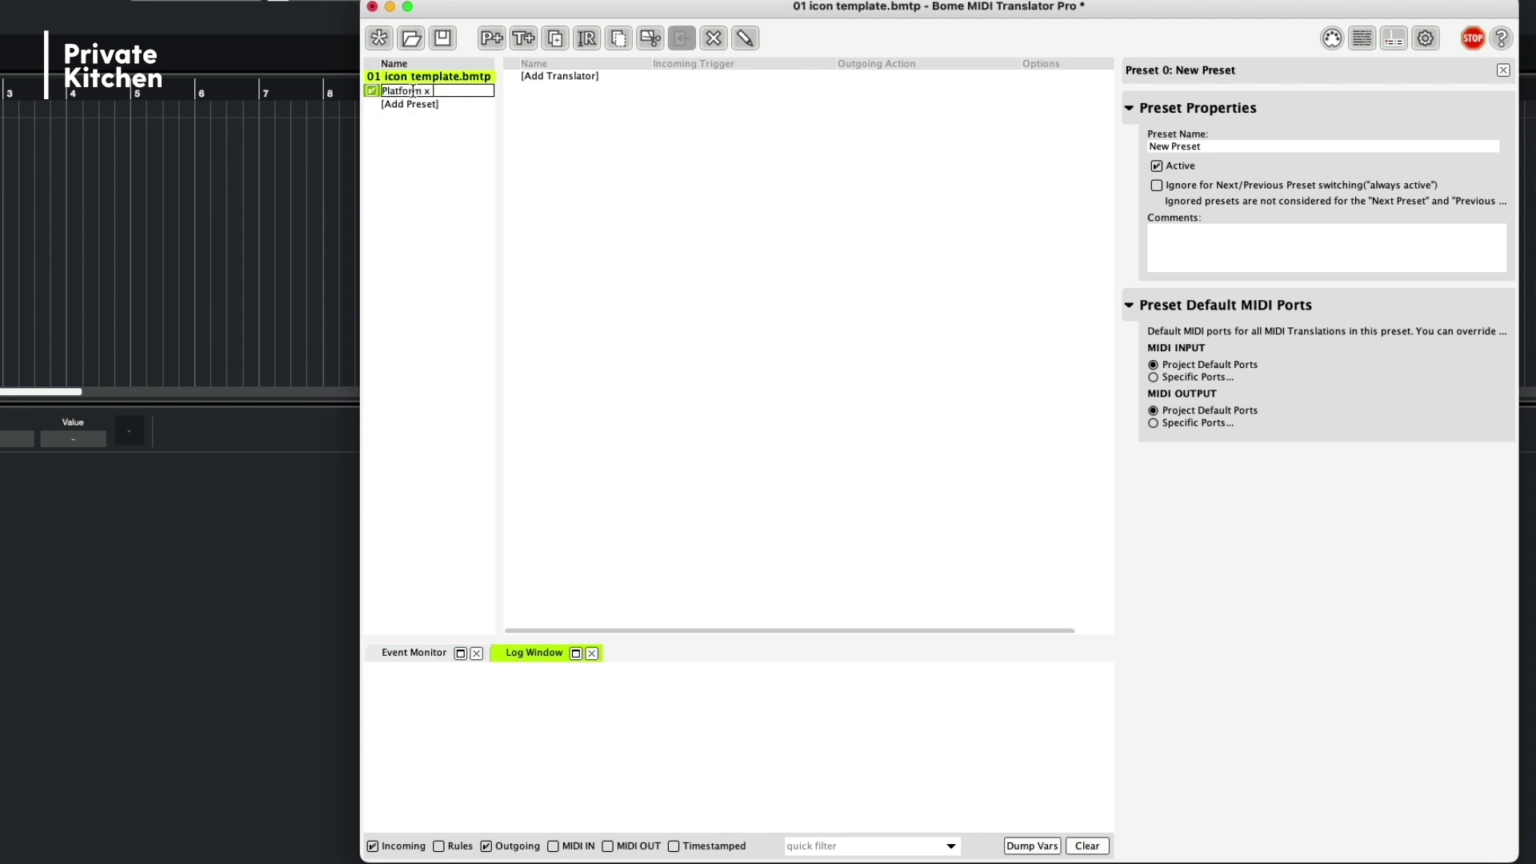
{"action": "key", "text": "Return"}
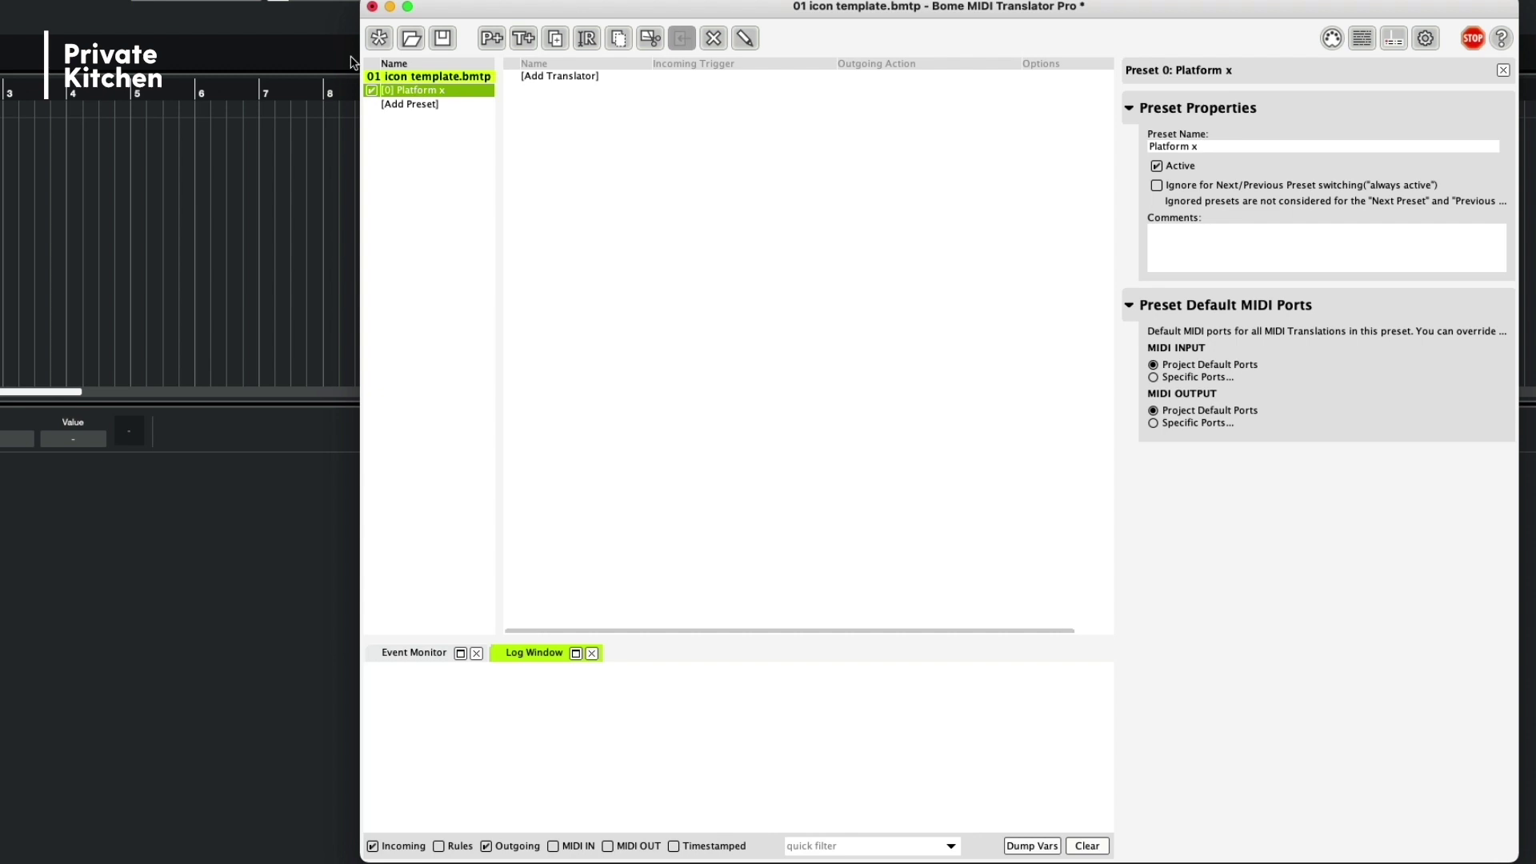
- Add a translator named 'Platform incoming 1 Fader 1' in the Platform x preset
{"action": "left_click", "coordinate": [560, 77]}
{"action": "double_click", "coordinate": [562, 80]}
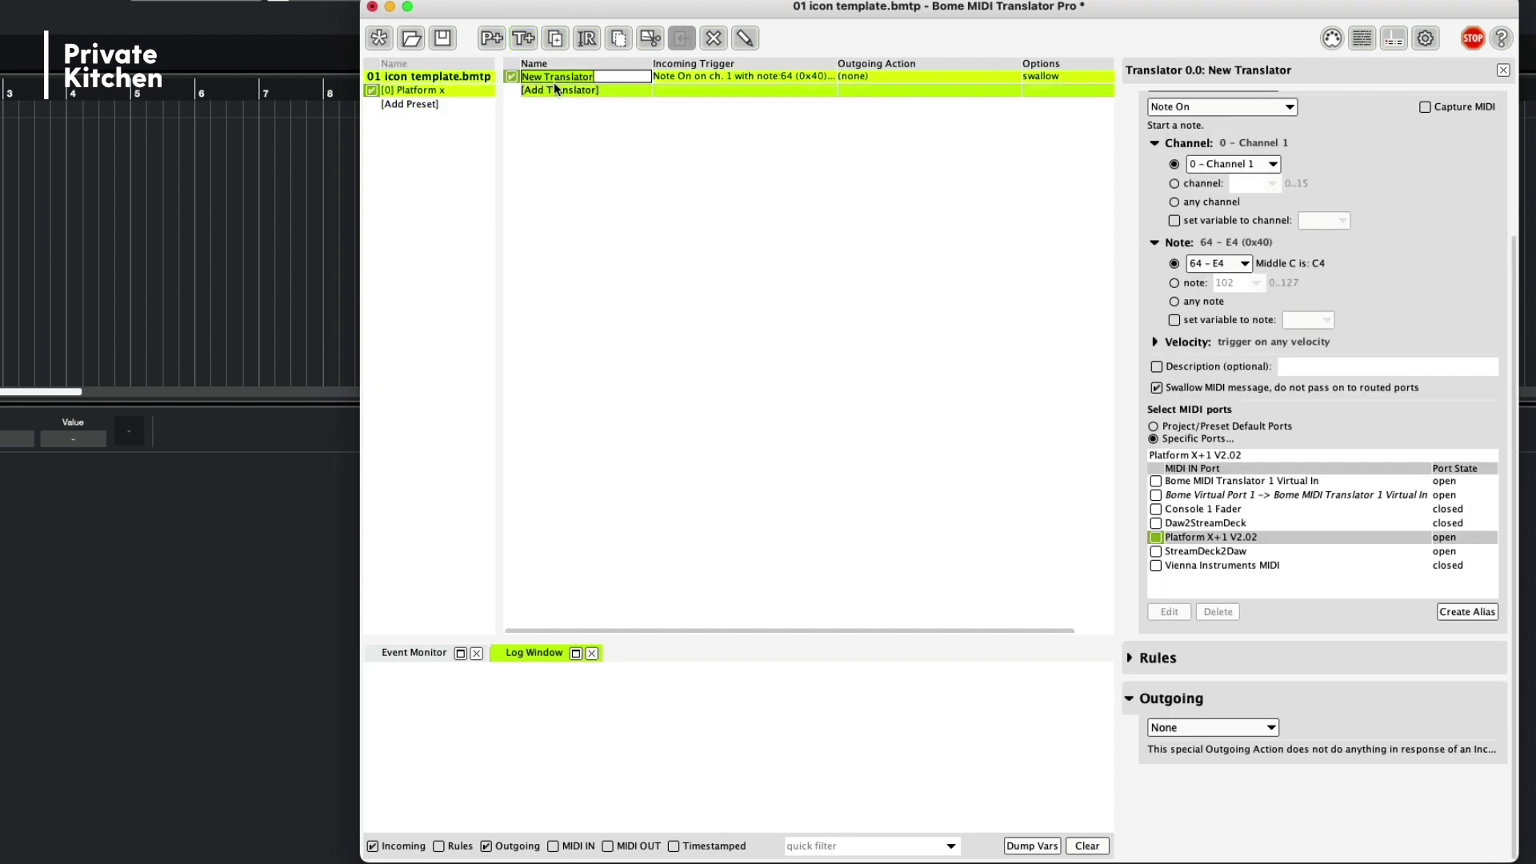
{"action": "type", "text": "P"}
{"action": "type", "text": "latform incoming 1 Fader 1"}
{"action": "key", "text": "Return"}
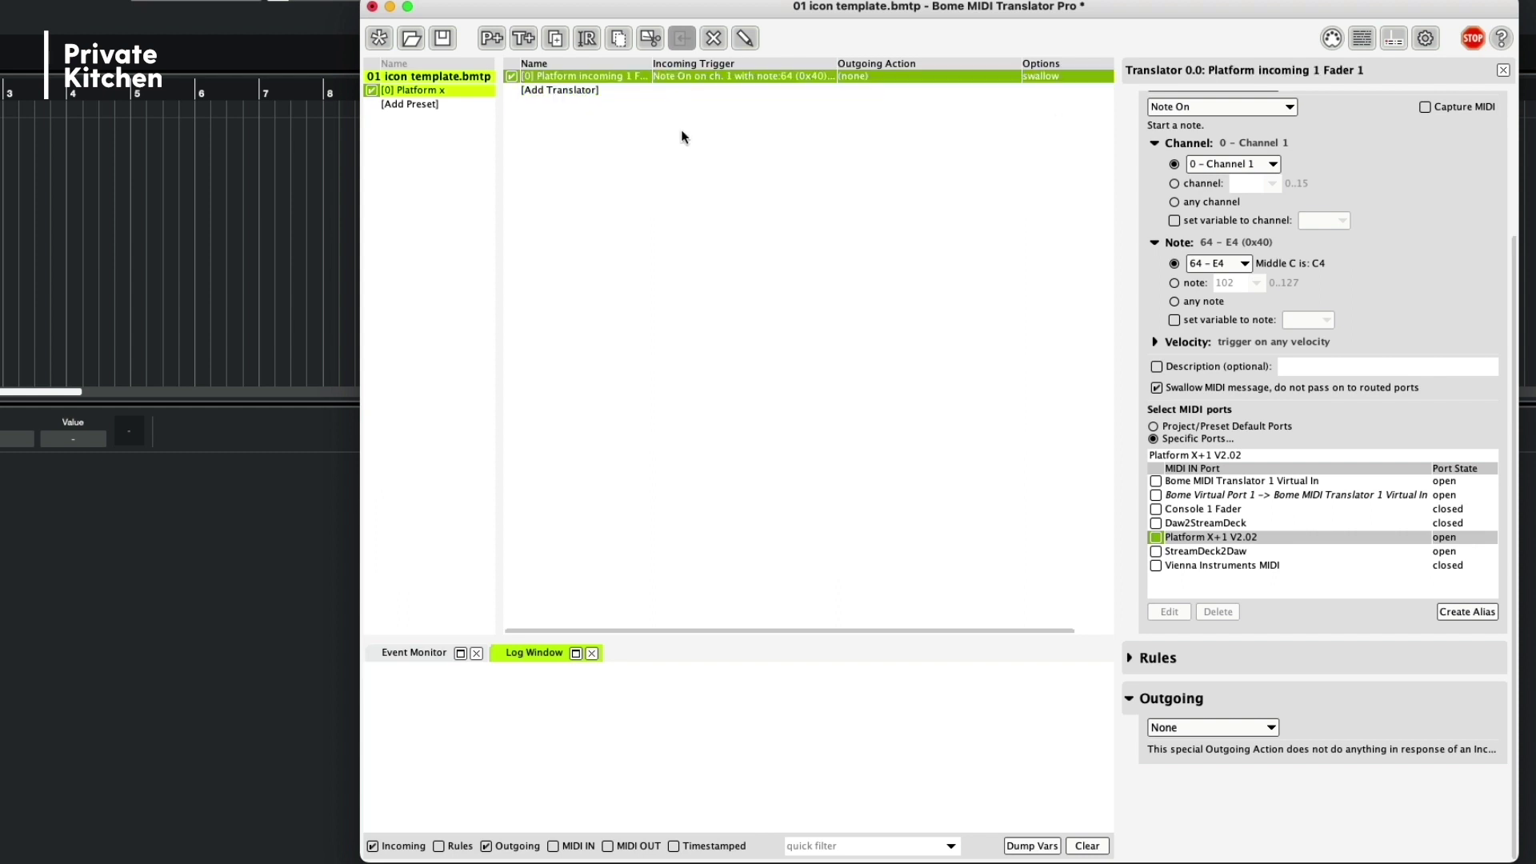
{"action": "left_click", "coordinate": [601, 81]}
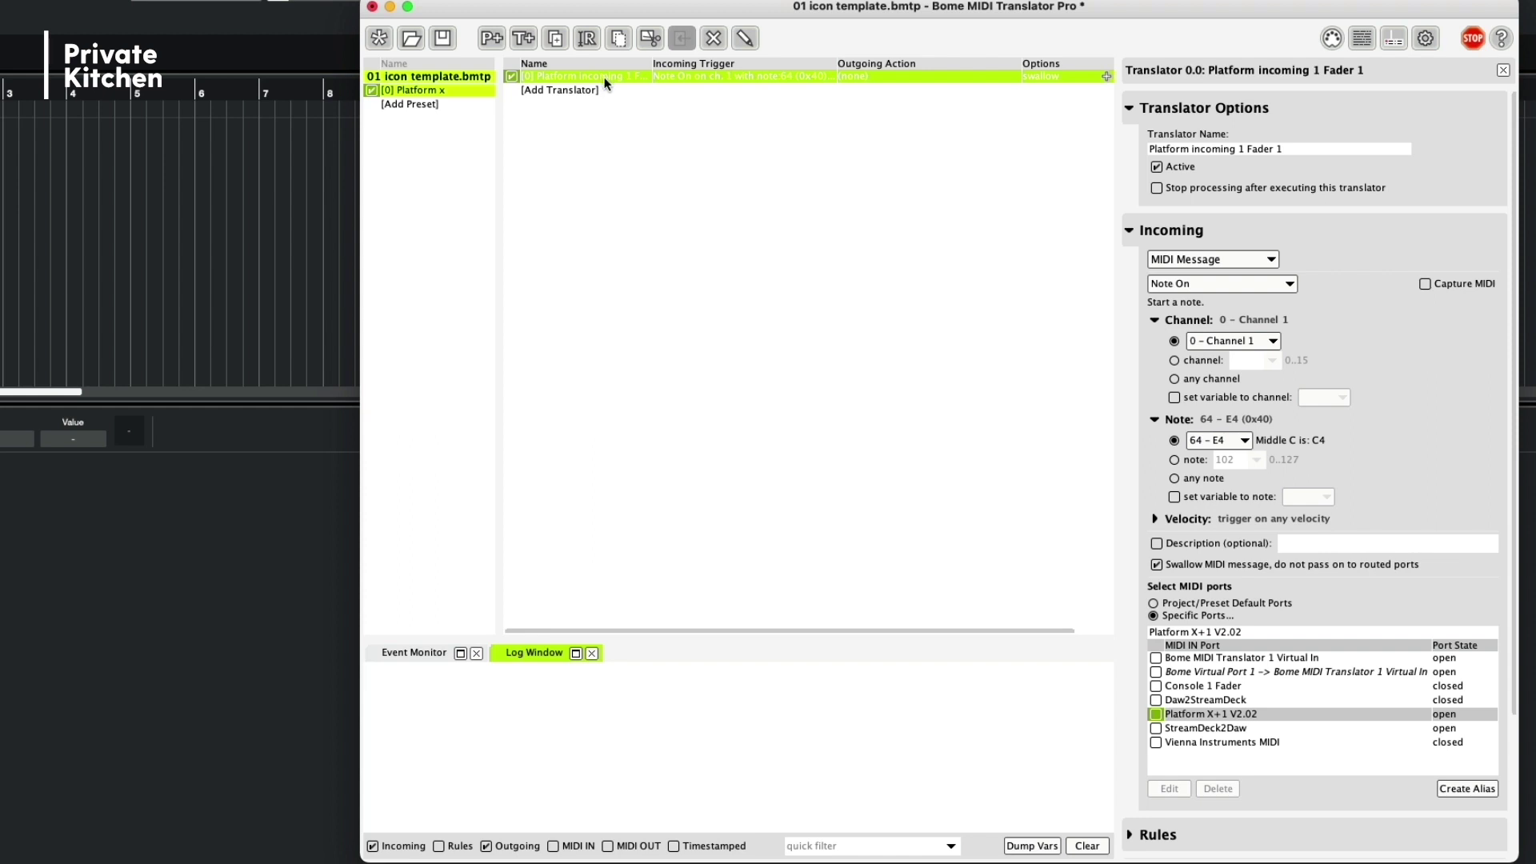
- Make the incoming trigger a Raw MIDI / System Exclusive message E0 pp qq
{"action": "left_click", "coordinate": [1212, 272]}
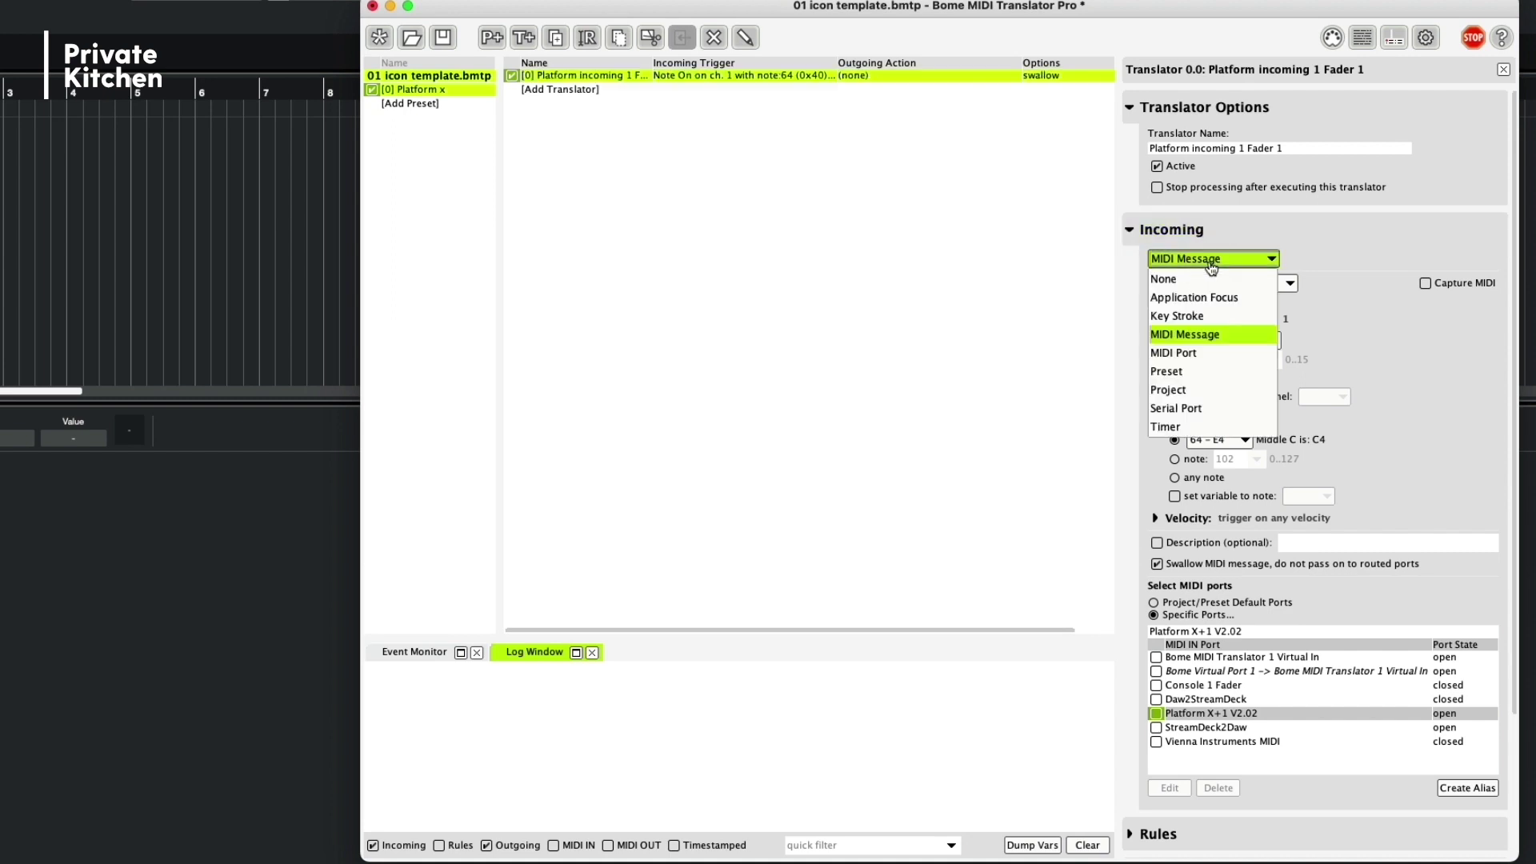
{"action": "left_click", "coordinate": [1206, 335]}
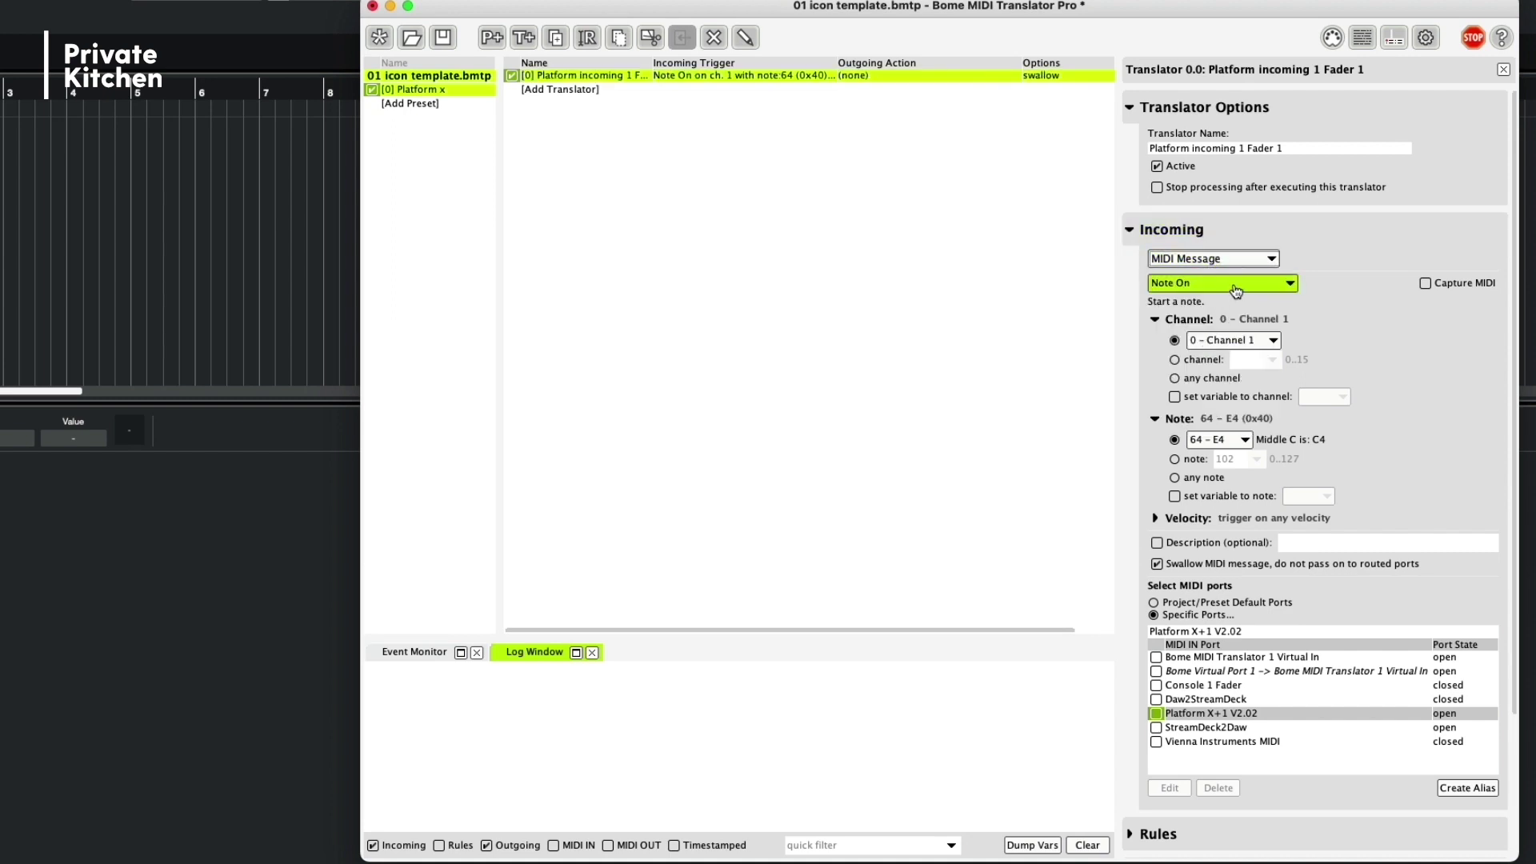
{"action": "left_click", "coordinate": [1236, 291]}
{"action": "scroll", "coordinate": [1229, 373], "scroll_direction": "up", "scroll_amount": 1}
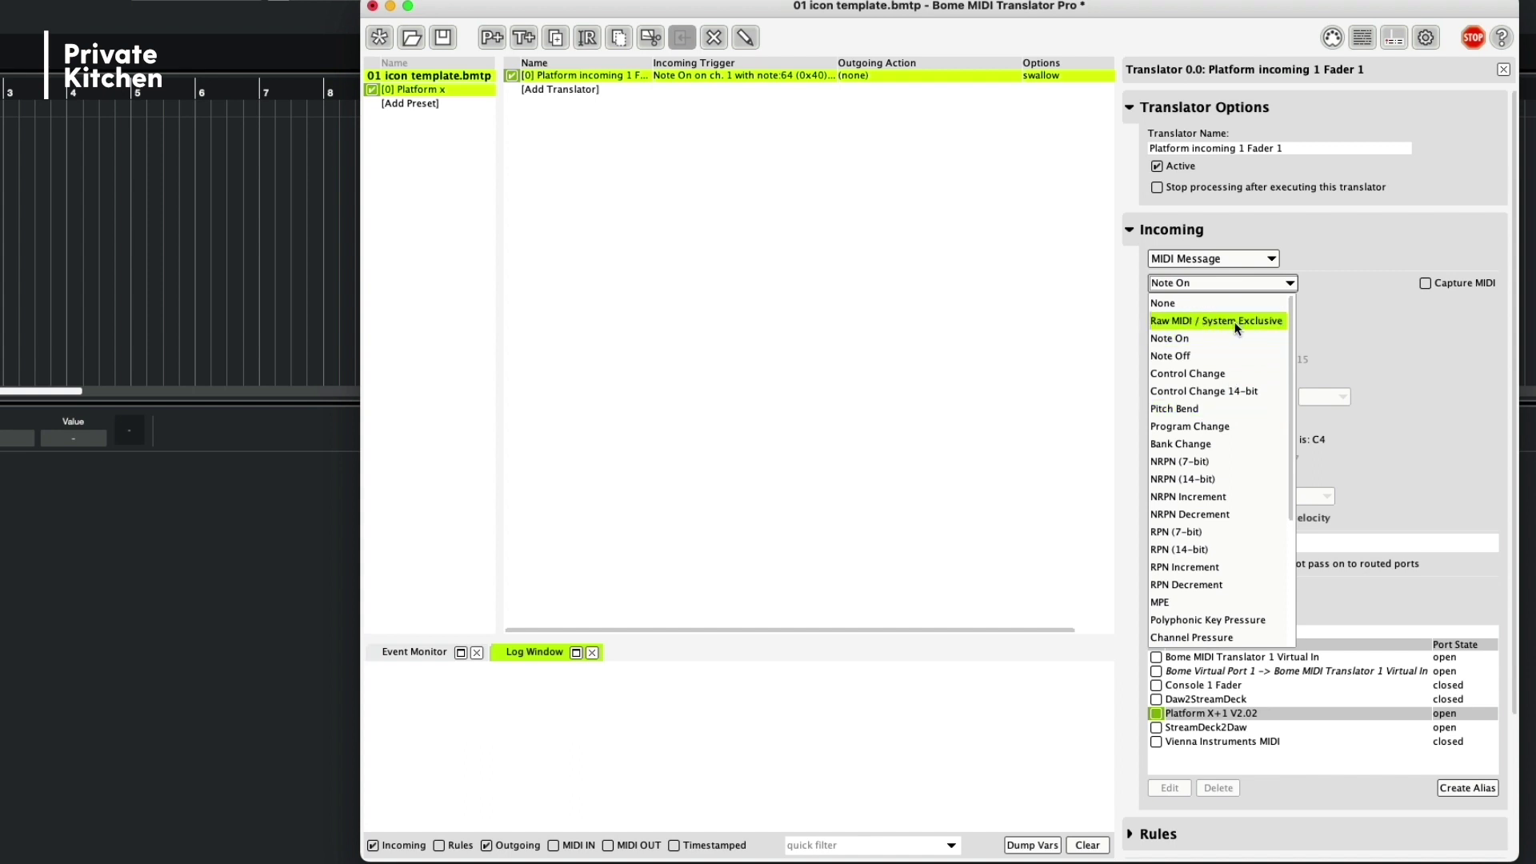
{"action": "left_click", "coordinate": [1235, 320]}
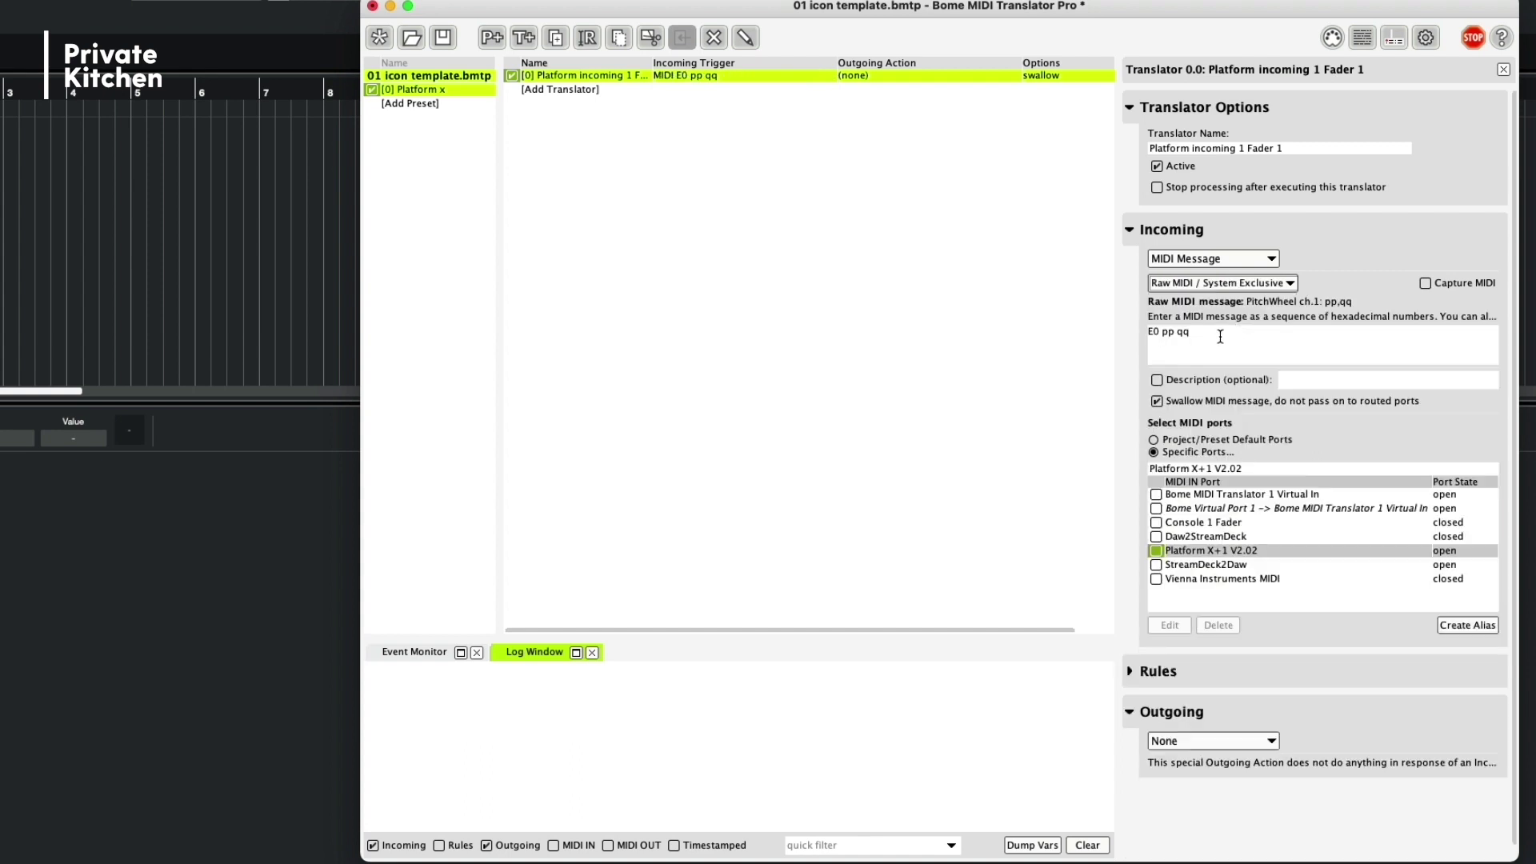
{"action": "left_click", "coordinate": [1203, 344]}
{"action": "triple_click", "coordinate": [1228, 332]}
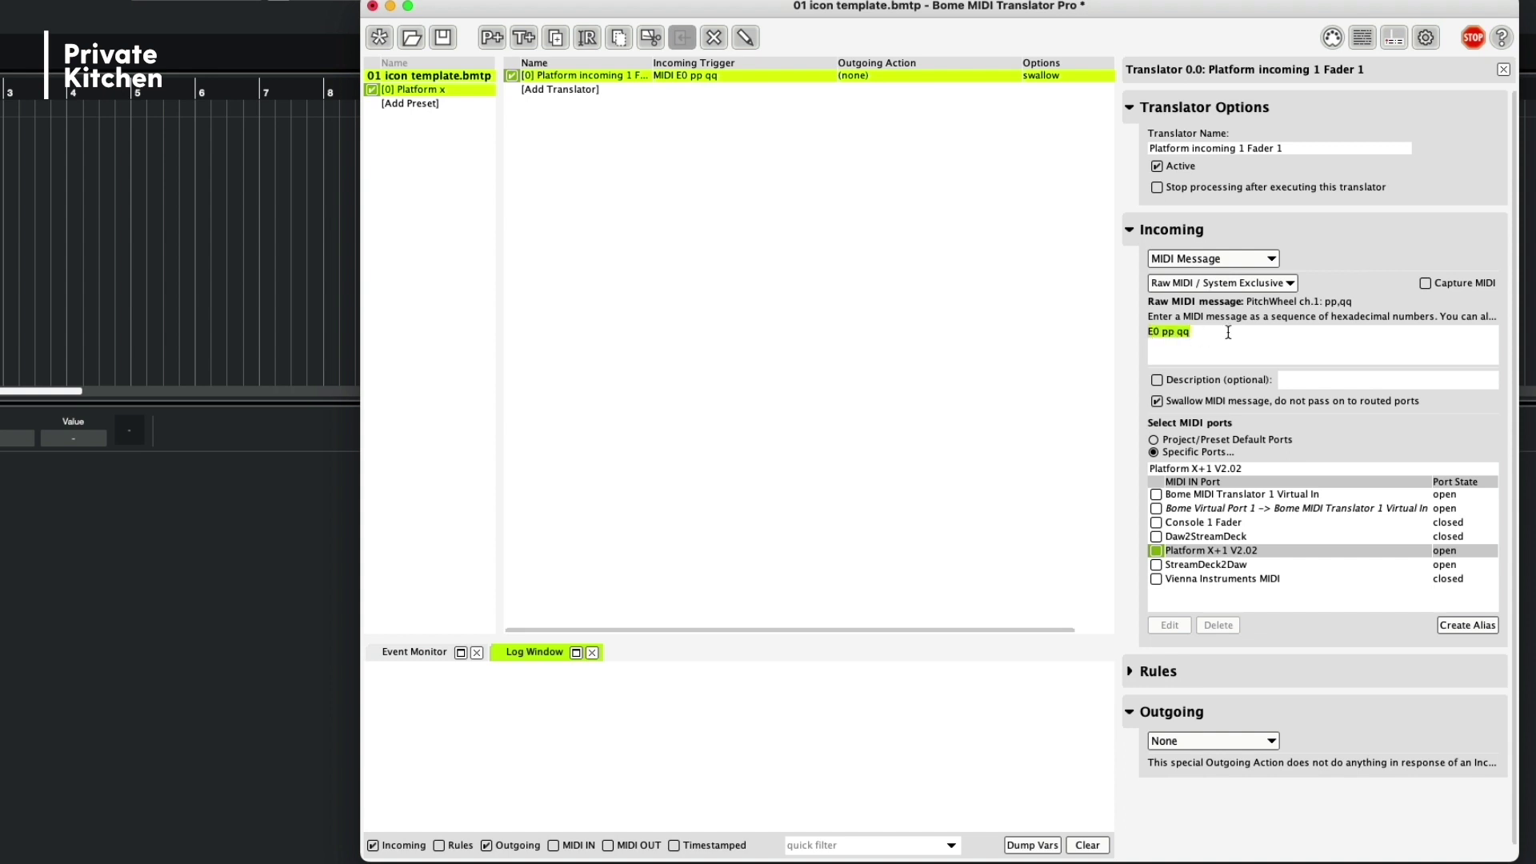
{"action": "type", "text": "E0"}
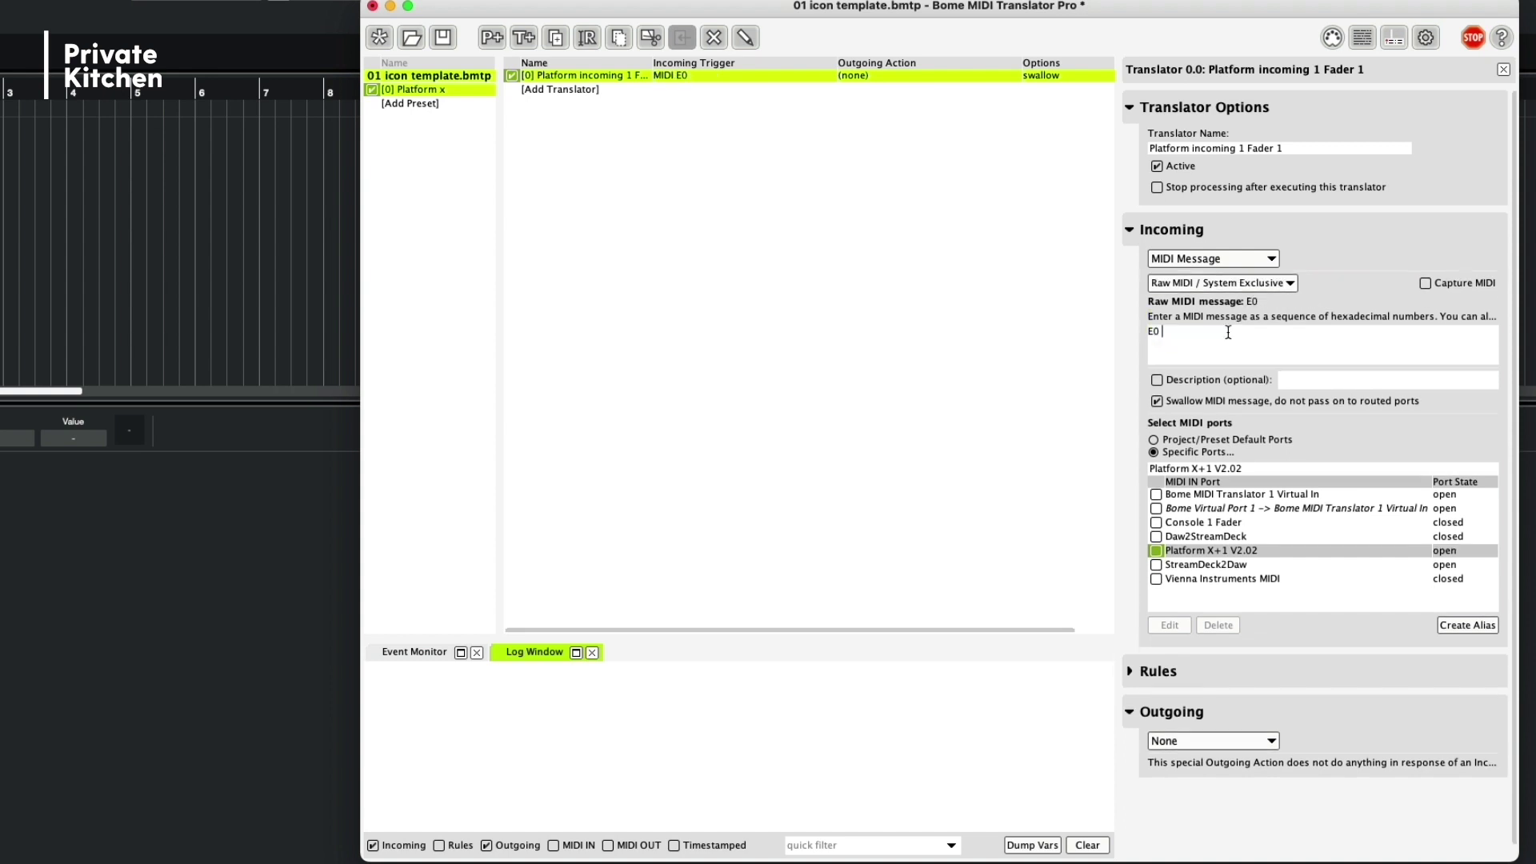
{"action": "type", "text": " pp qq"}
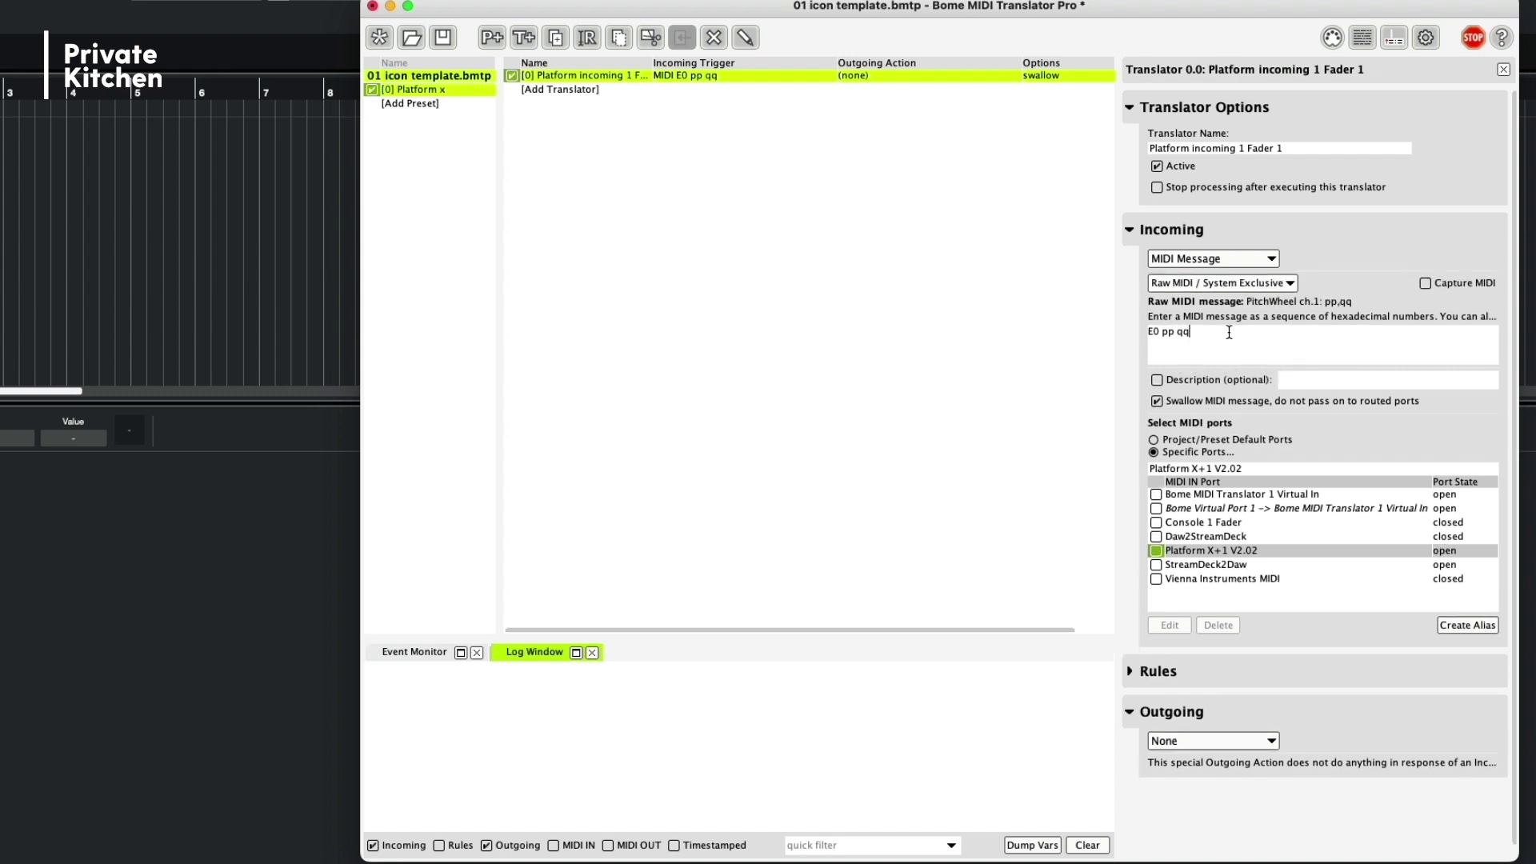
- Turn off Swallow MIDI message and accept input only from Platform X+1 V2.02
{"action": "left_click", "coordinate": [1157, 402]}
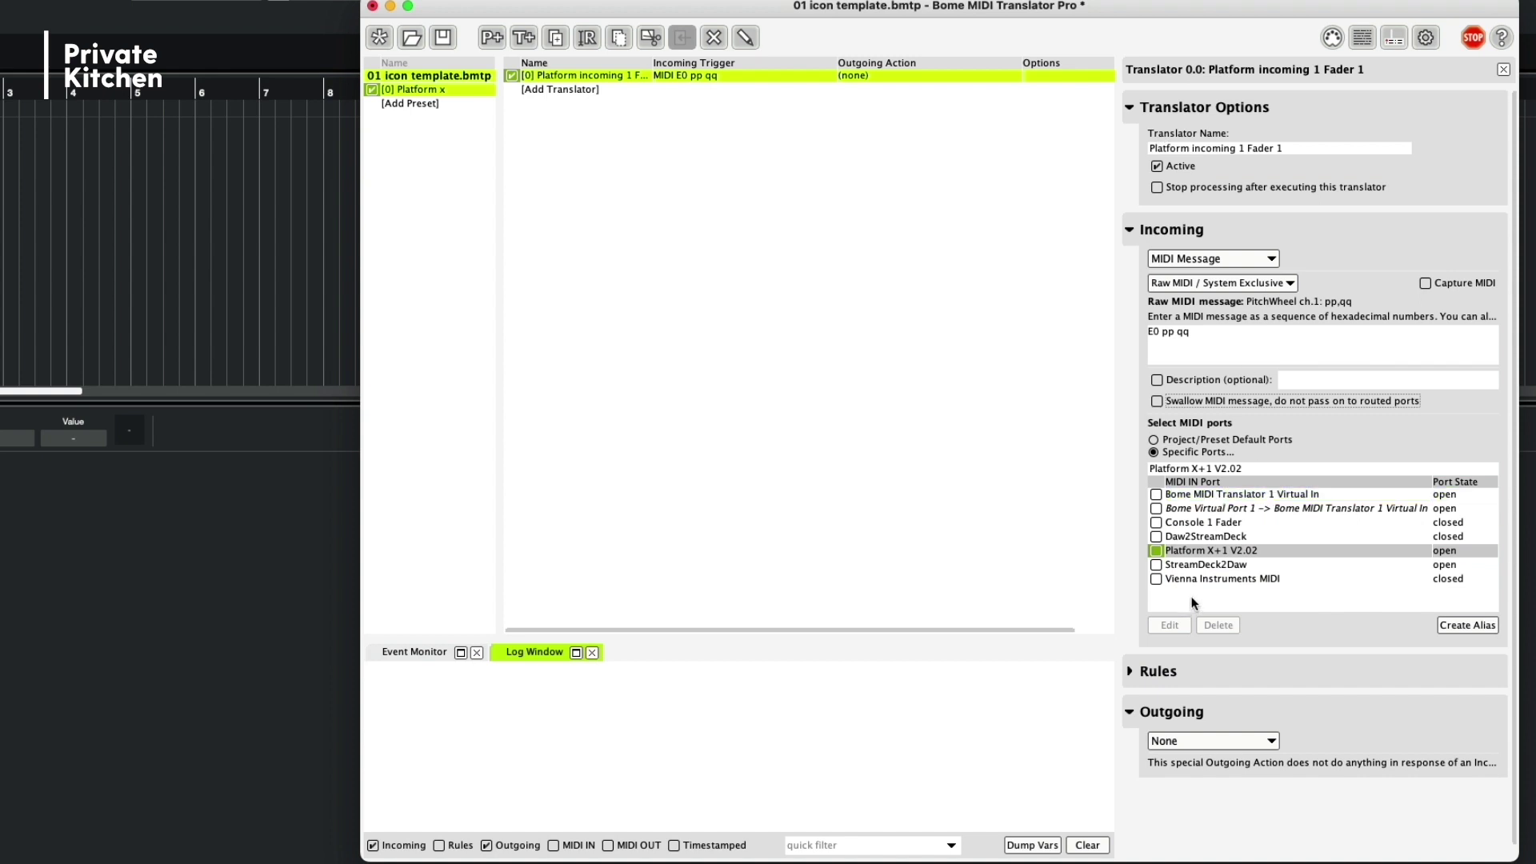
{"action": "left_click", "coordinate": [1156, 550]}
{"action": "scroll", "coordinate": [1210, 752], "scroll_direction": "down", "scroll_amount": 1}
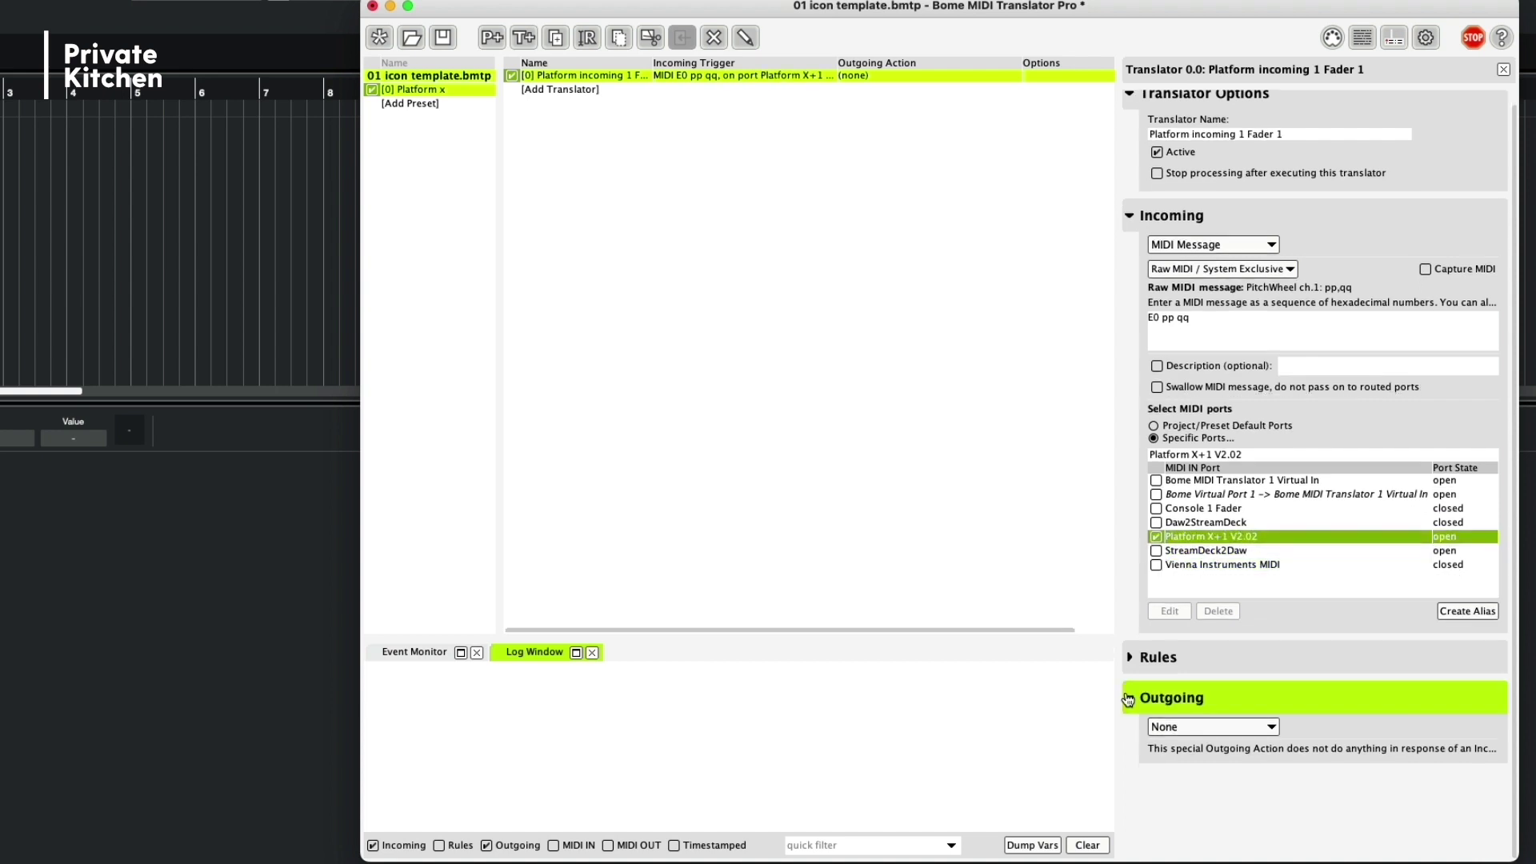
- Make the outgoing action a MIDI CC 102 message with value qq
{"action": "left_click", "coordinate": [1199, 731]}
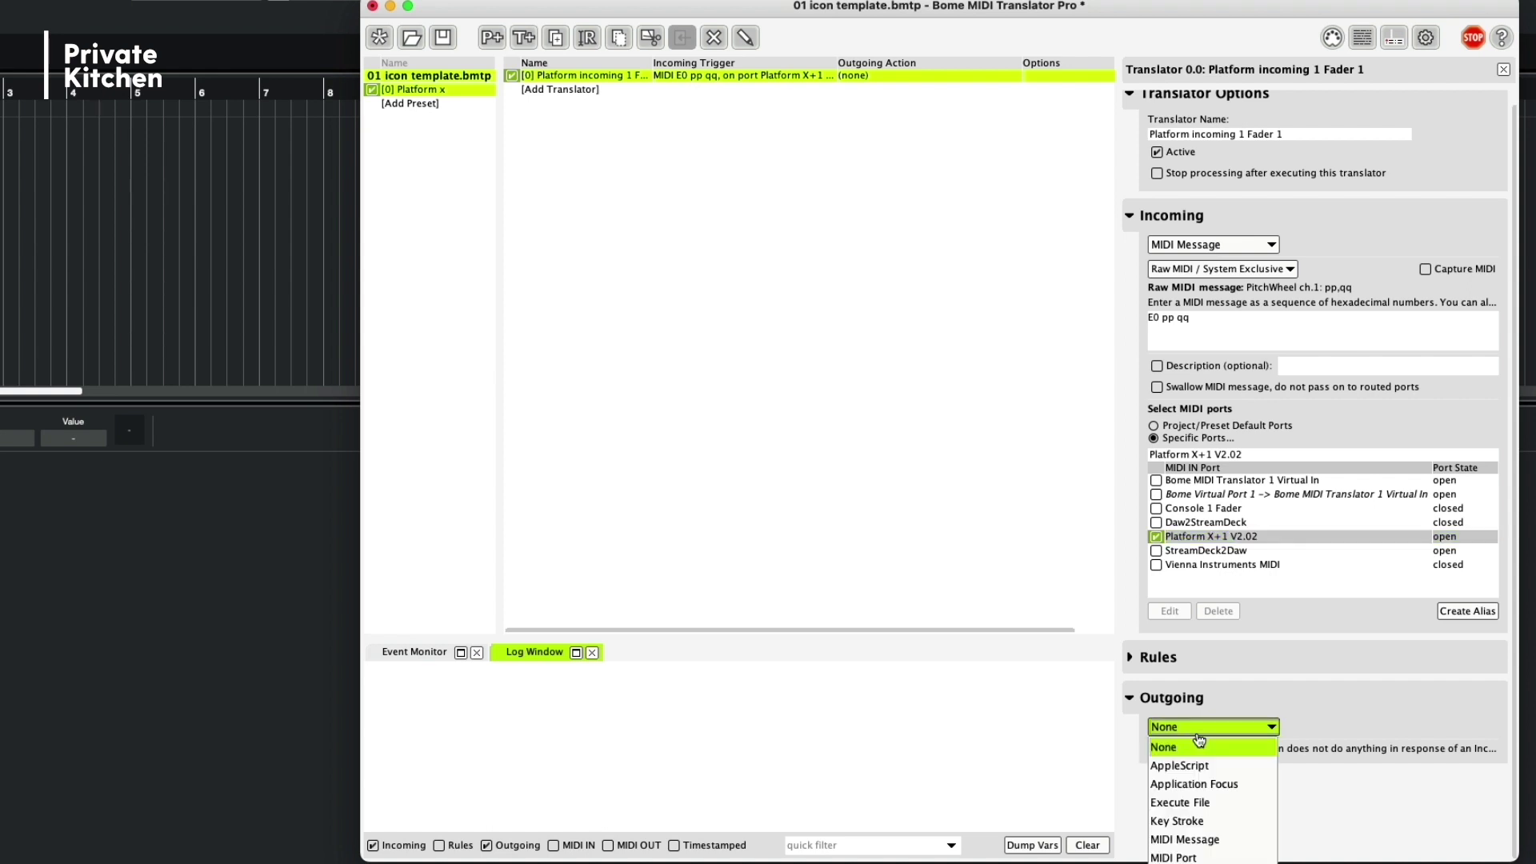
{"action": "left_click", "coordinate": [1198, 839]}
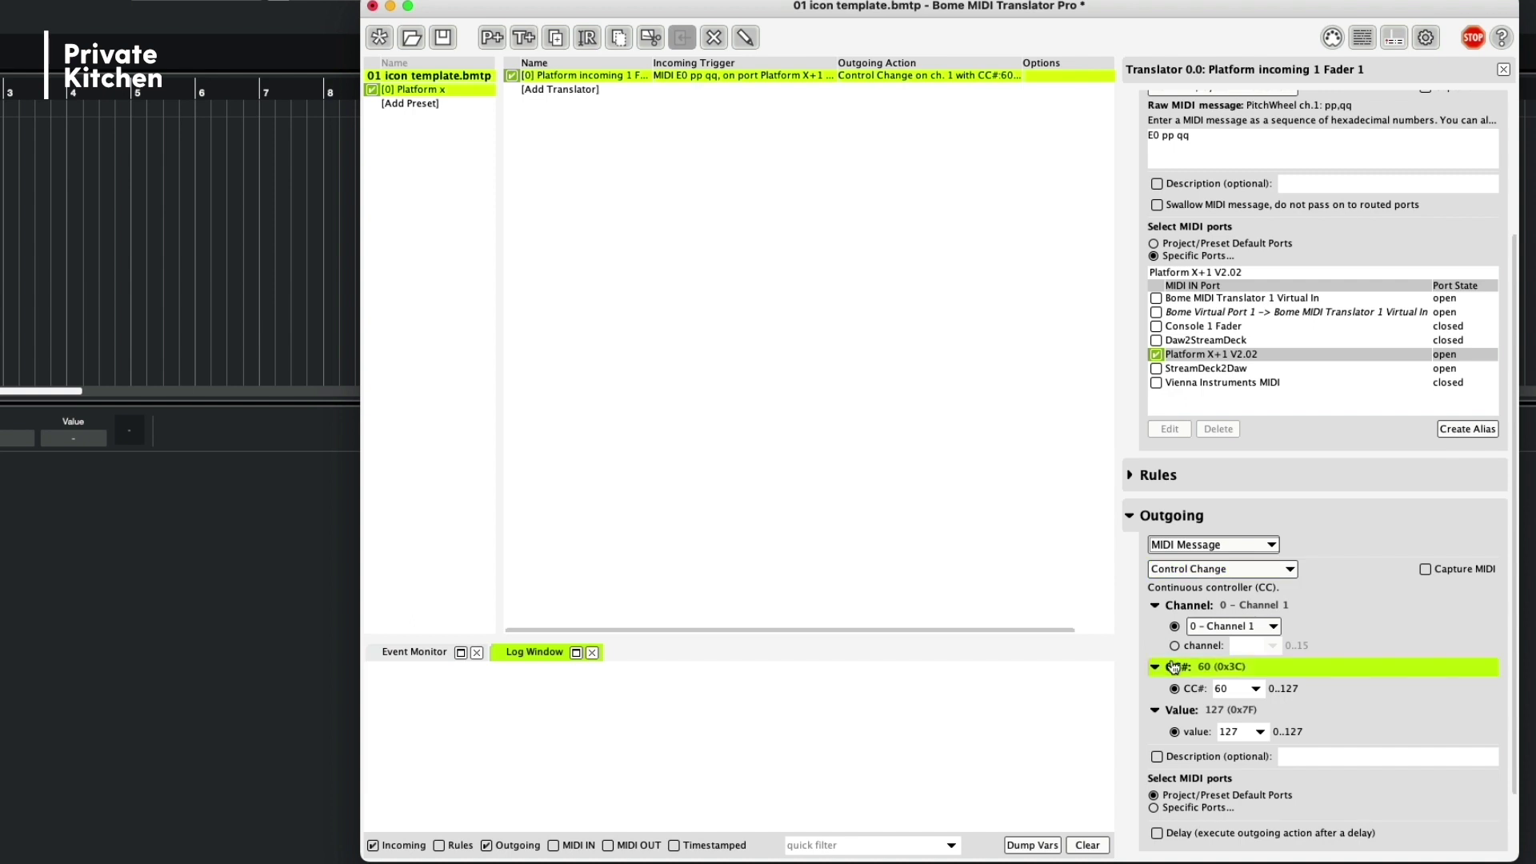
{"action": "left_click", "coordinate": [1223, 691]}
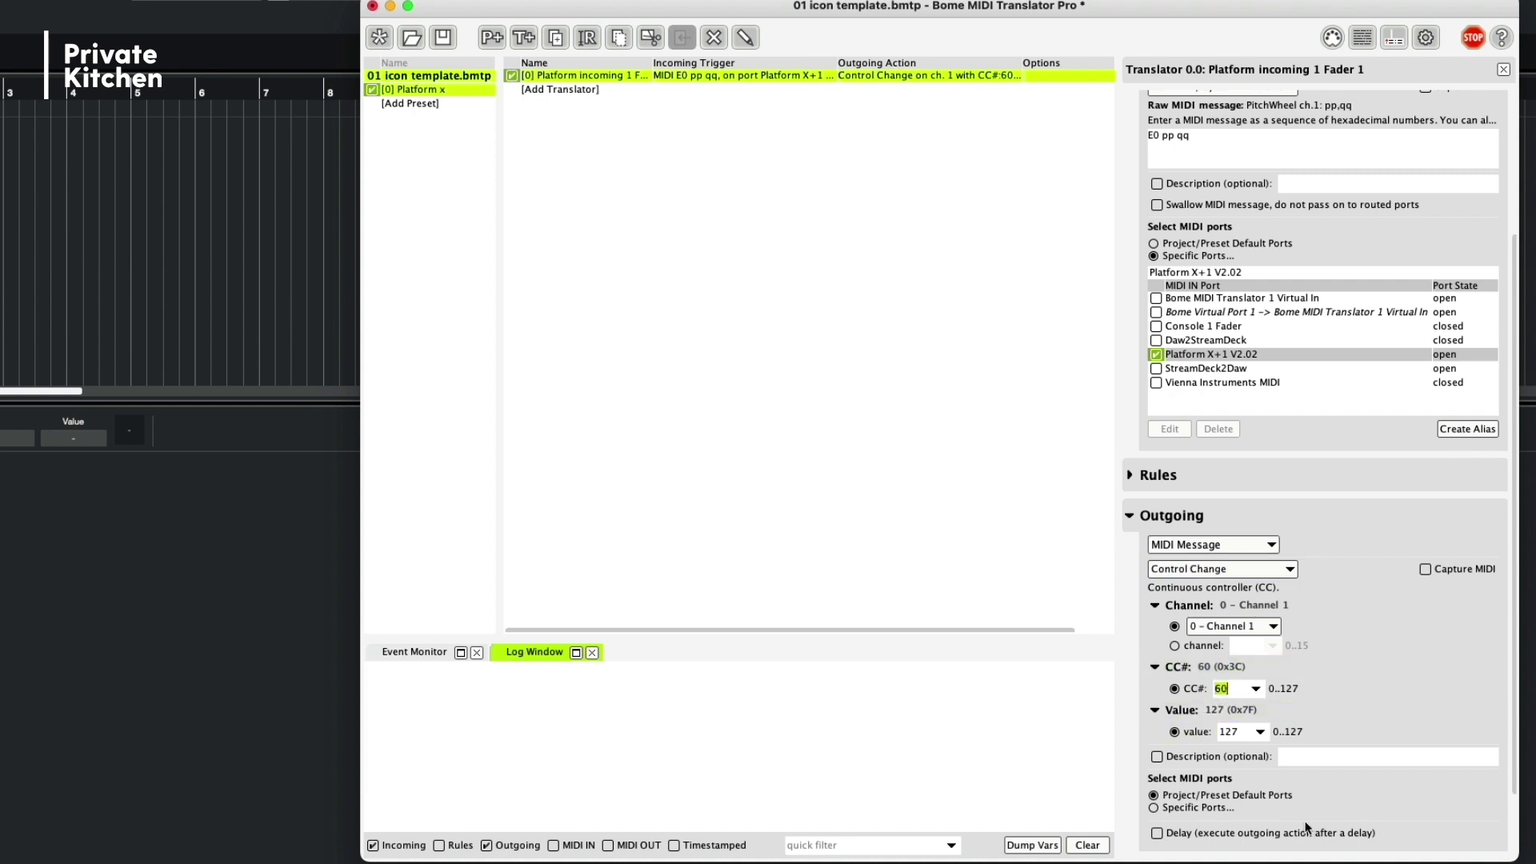
{"action": "type", "text": "102"}
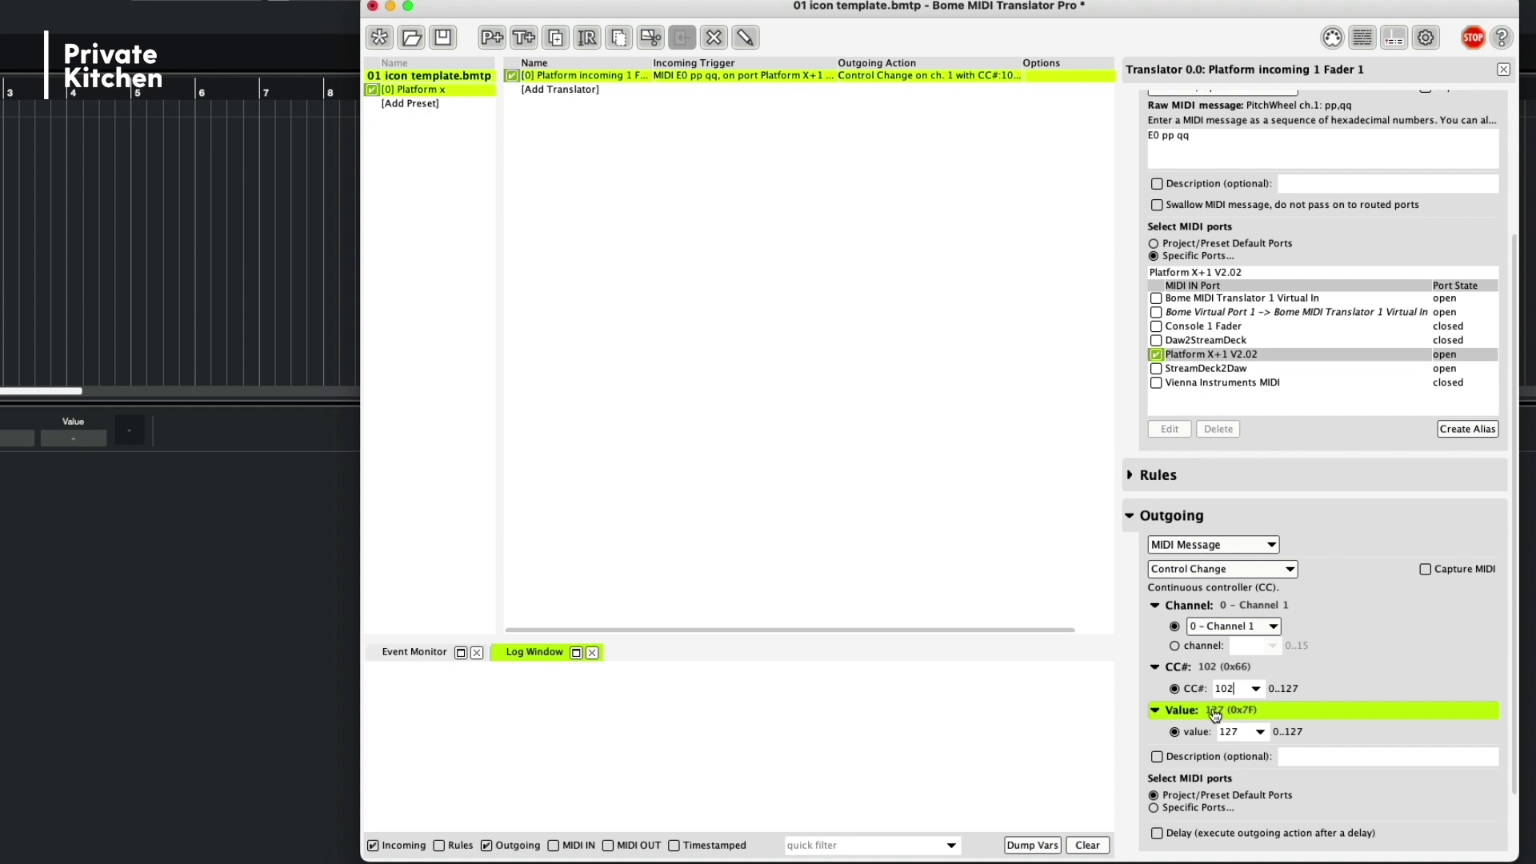
{"action": "left_click", "coordinate": [1261, 733]}
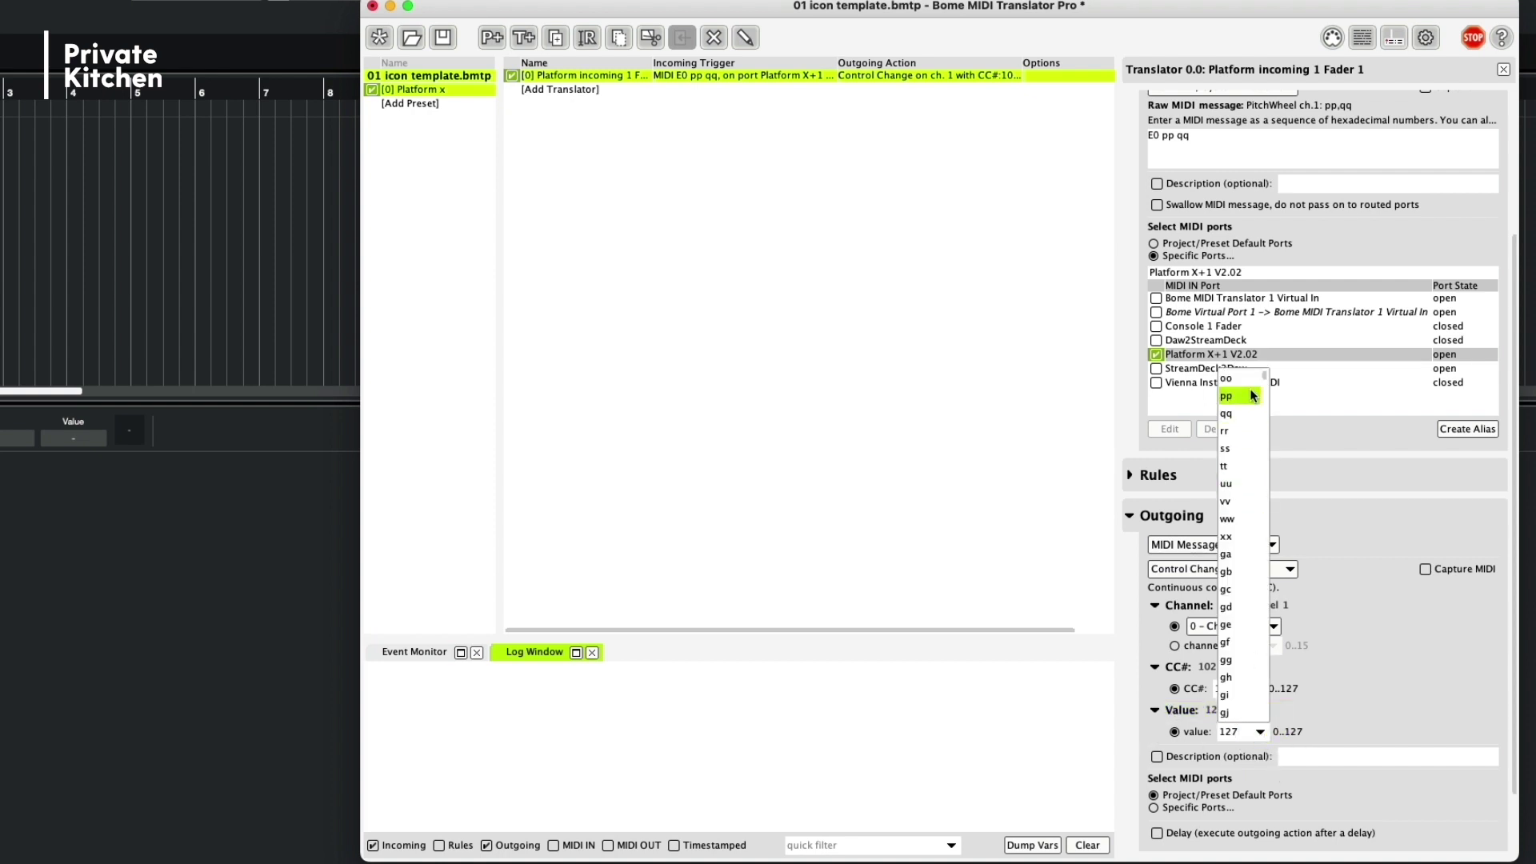
{"action": "left_click", "coordinate": [1234, 413]}
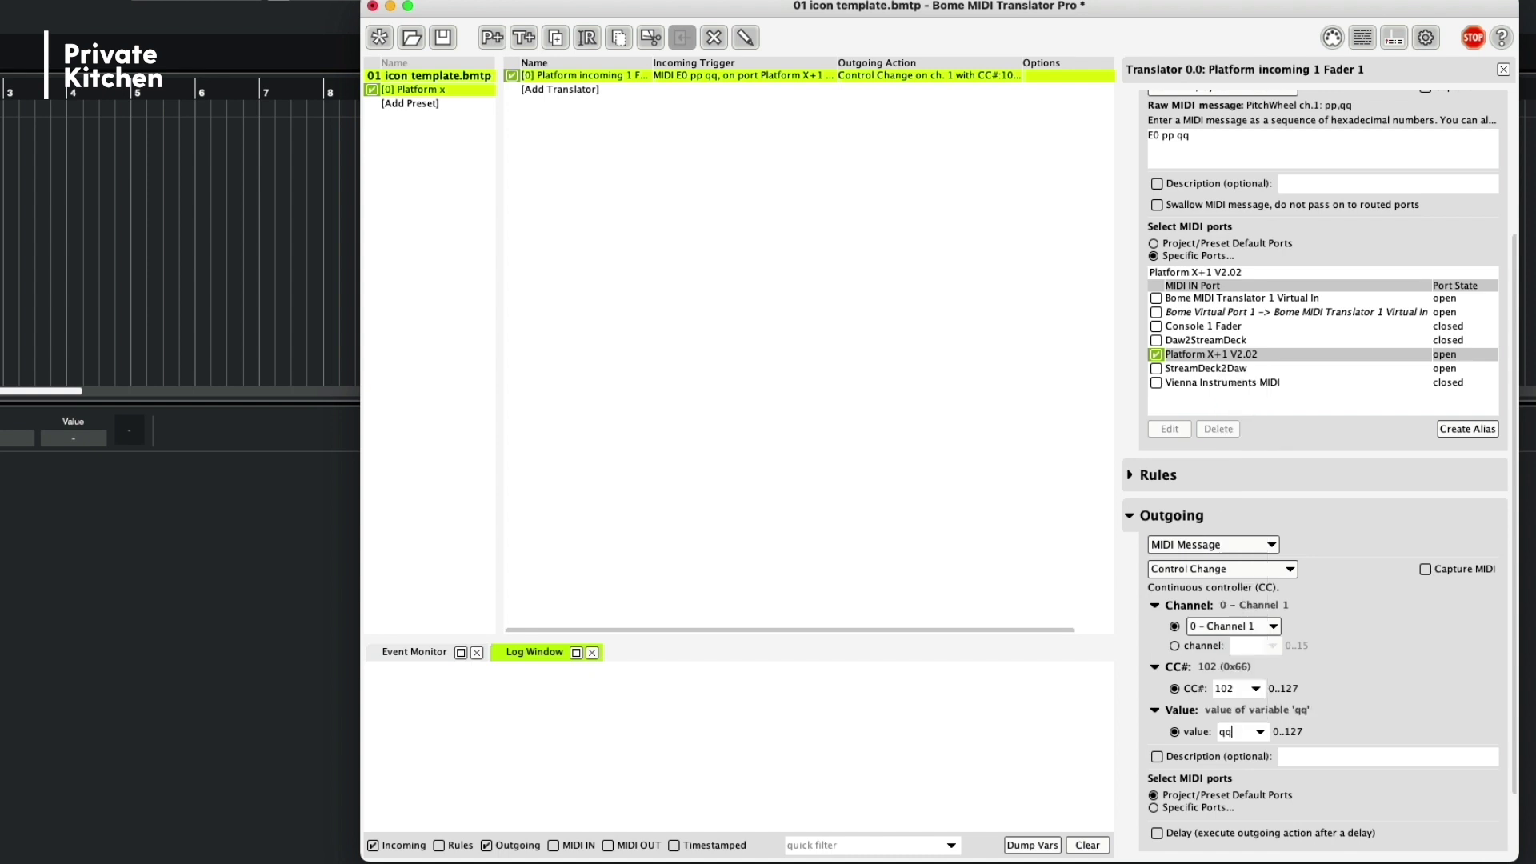
{"action": "scroll", "coordinate": [1263, 736], "scroll_direction": "down", "scroll_amount": 2}
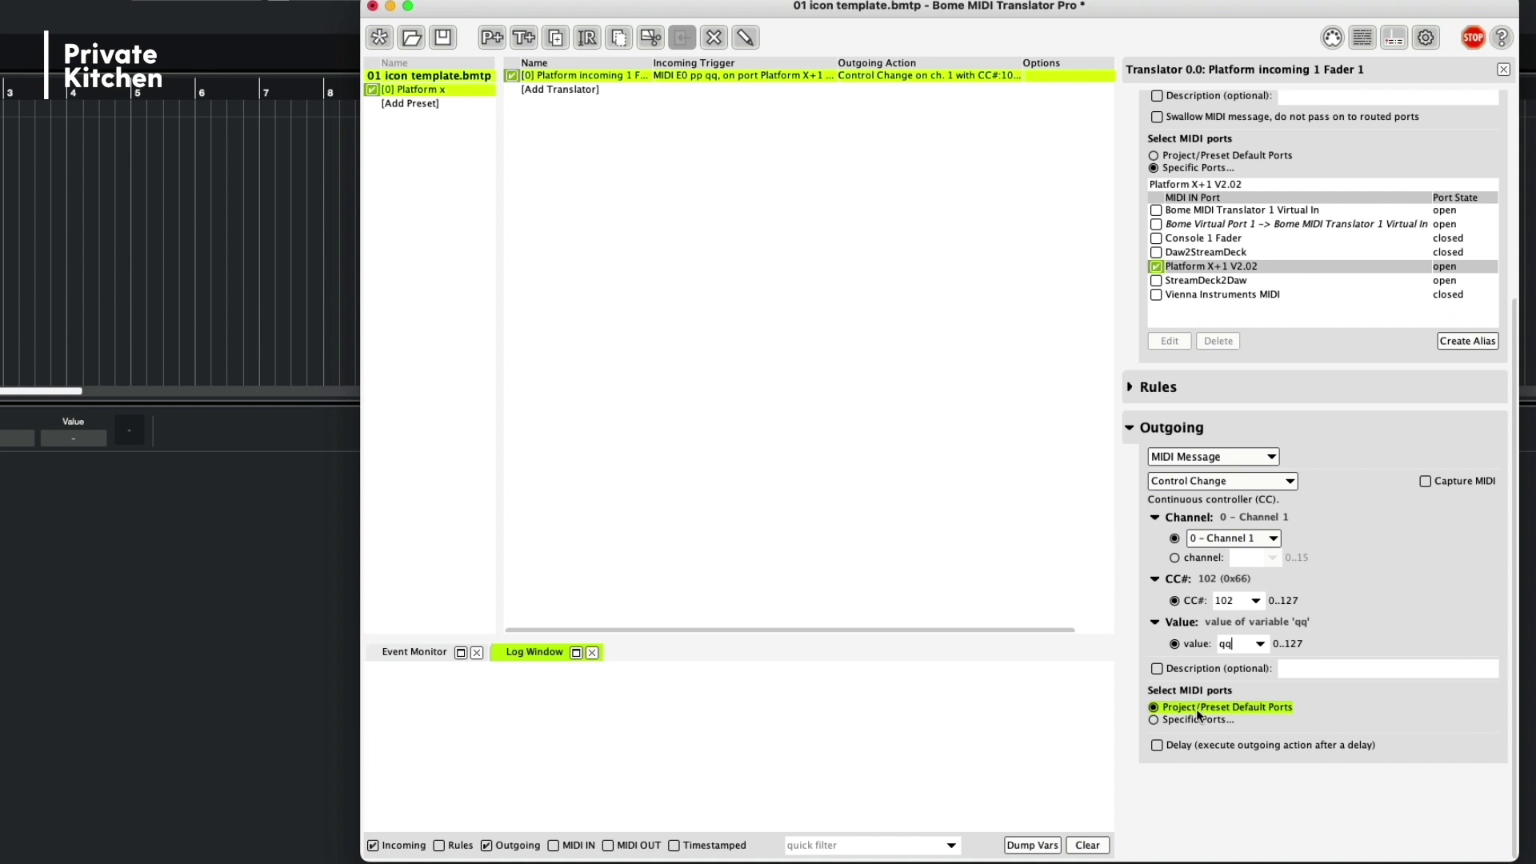
- Route the output only to the Bome MIDI Translator 1 Virtual Out port
{"action": "left_click", "coordinate": [1160, 718]}
{"action": "scroll", "coordinate": [1319, 717], "scroll_direction": "down", "scroll_amount": 4}
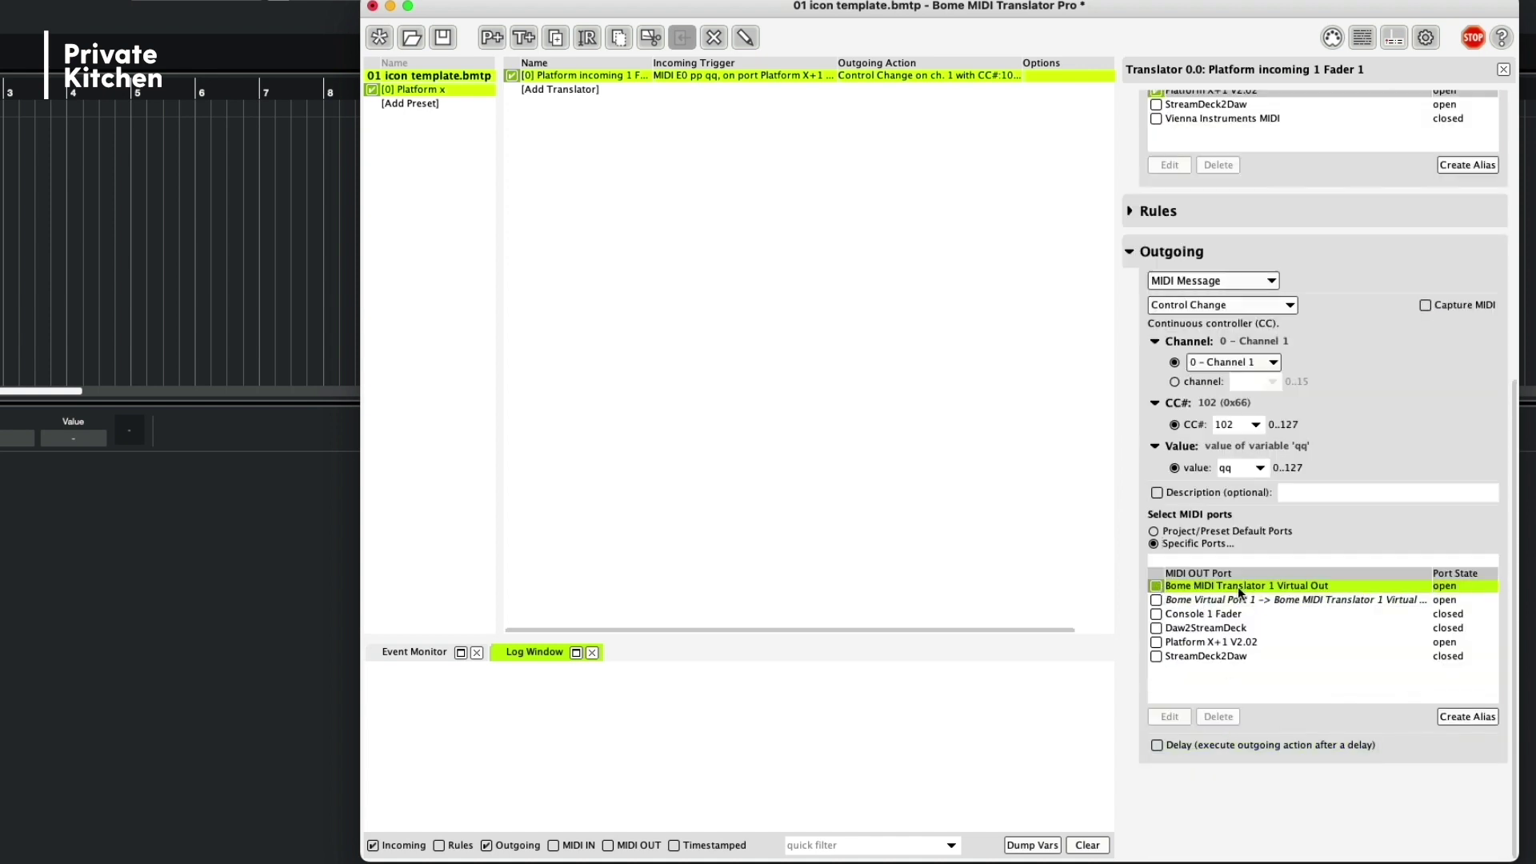
{"action": "left_click", "coordinate": [1165, 585]}
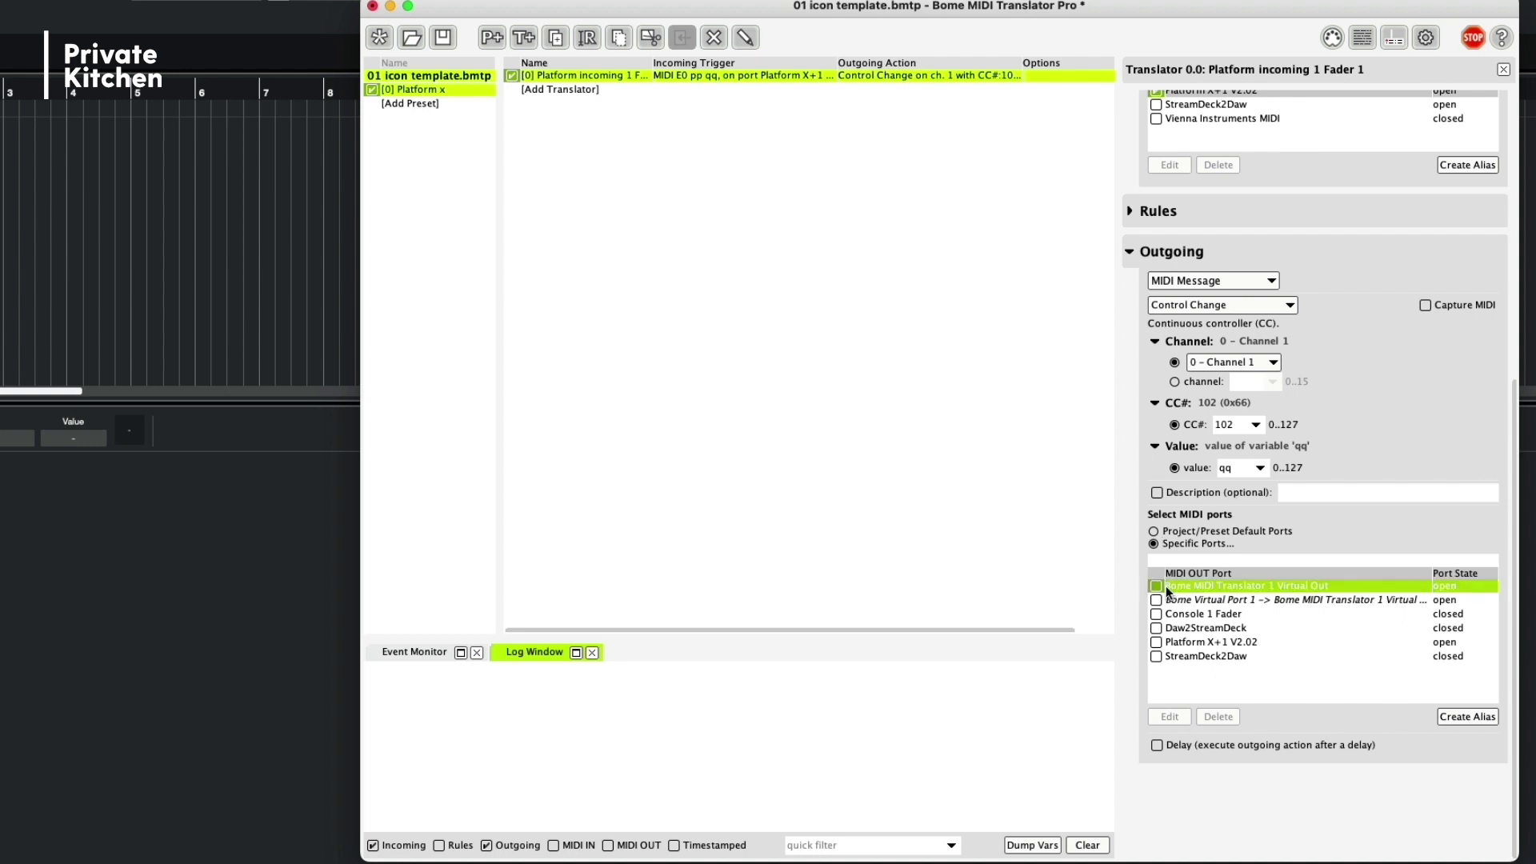
{"action": "left_click", "coordinate": [1156, 587]}
{"action": "scroll", "coordinate": [1166, 480], "scroll_direction": "up", "scroll_amount": 10}
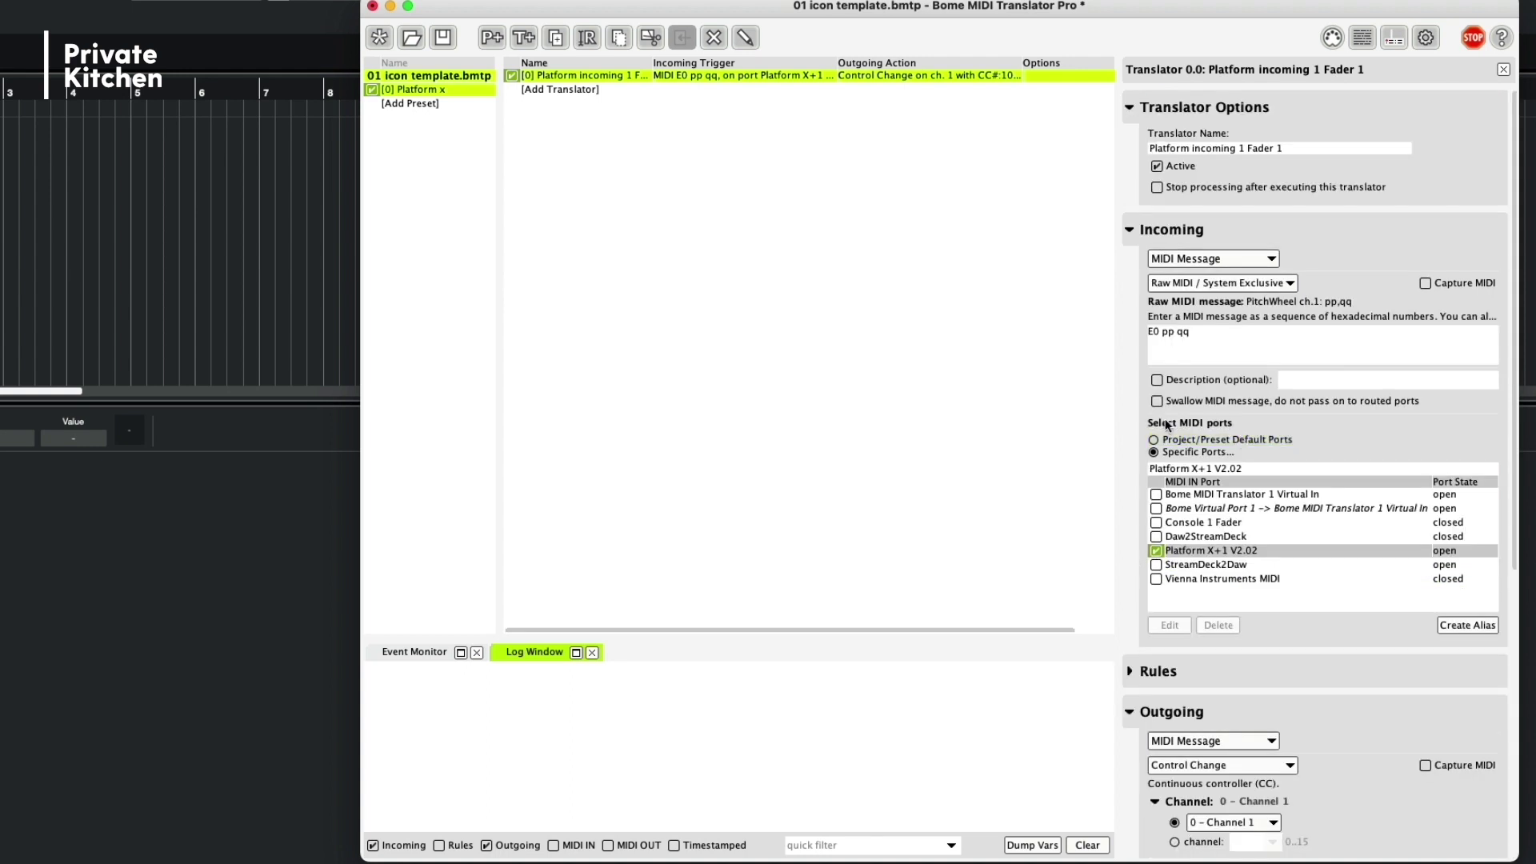
{"action": "scroll", "coordinate": [1166, 425], "scroll_direction": "down", "scroll_amount": 10}
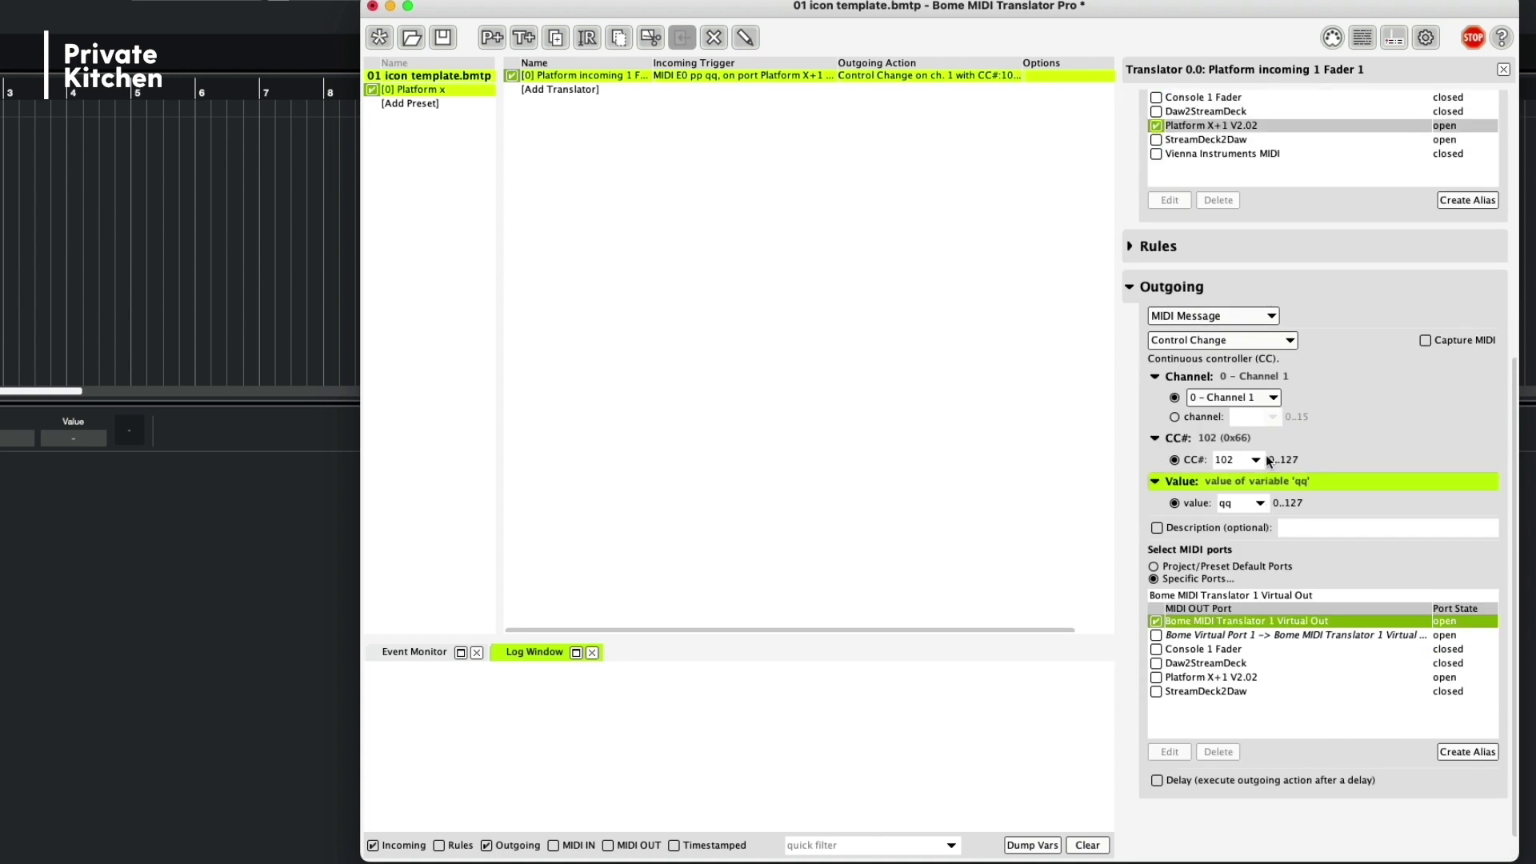
{"action": "scroll", "coordinate": [1265, 454], "scroll_direction": "up", "scroll_amount": 5}
- Add a new translator named 'platform incoming 1 Fader 2'
{"action": "left_click", "coordinate": [558, 89]}
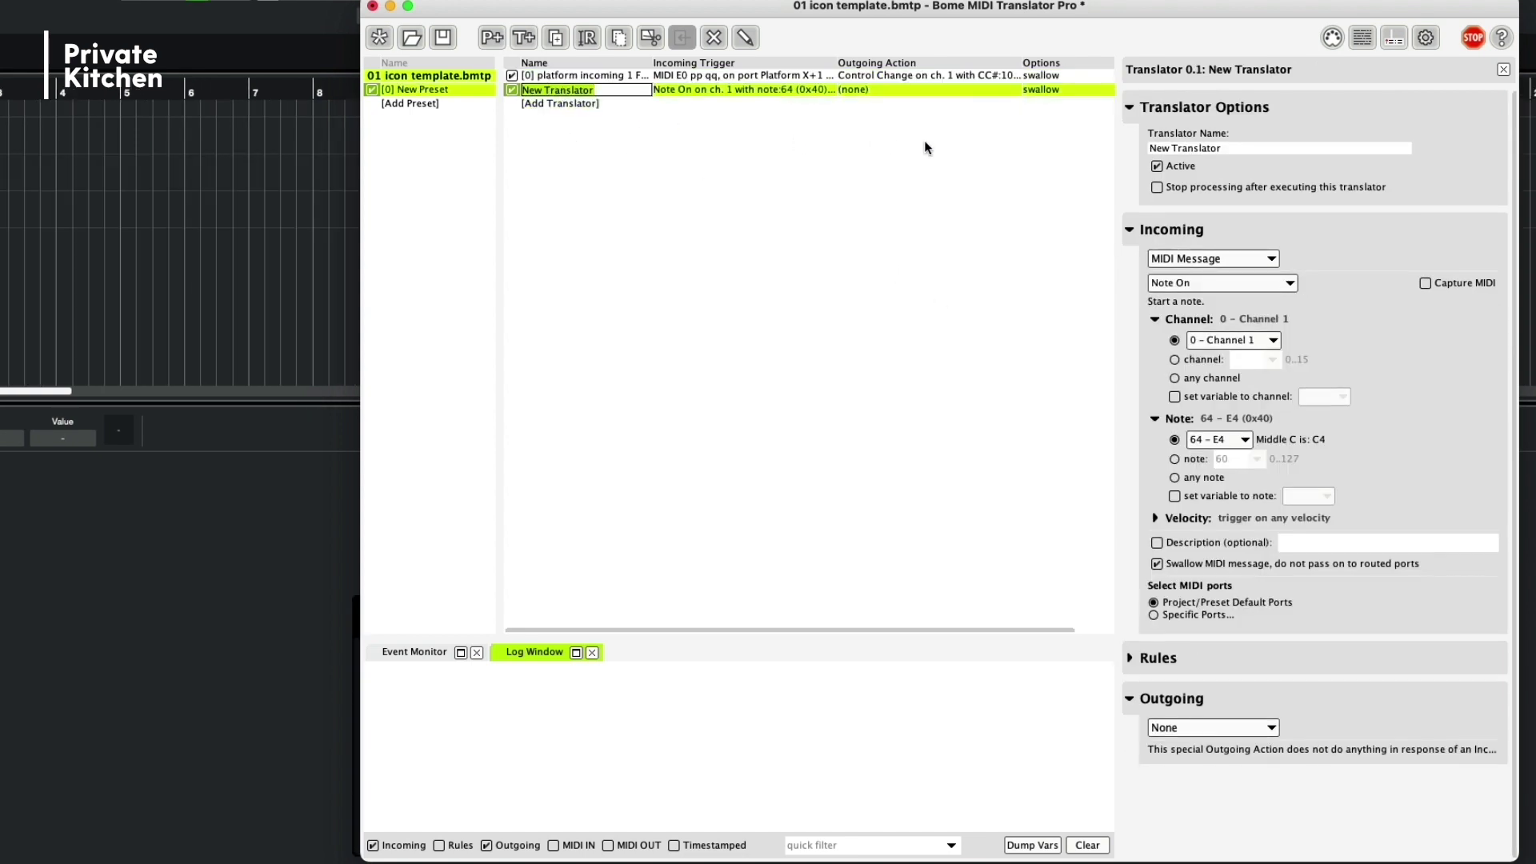
{"action": "type", "text": "pla"}
{"action": "type", "text": "tform incoming"}
{"action": "type", "text": " 1 Fader 2"}
{"action": "key", "text": "Return"}
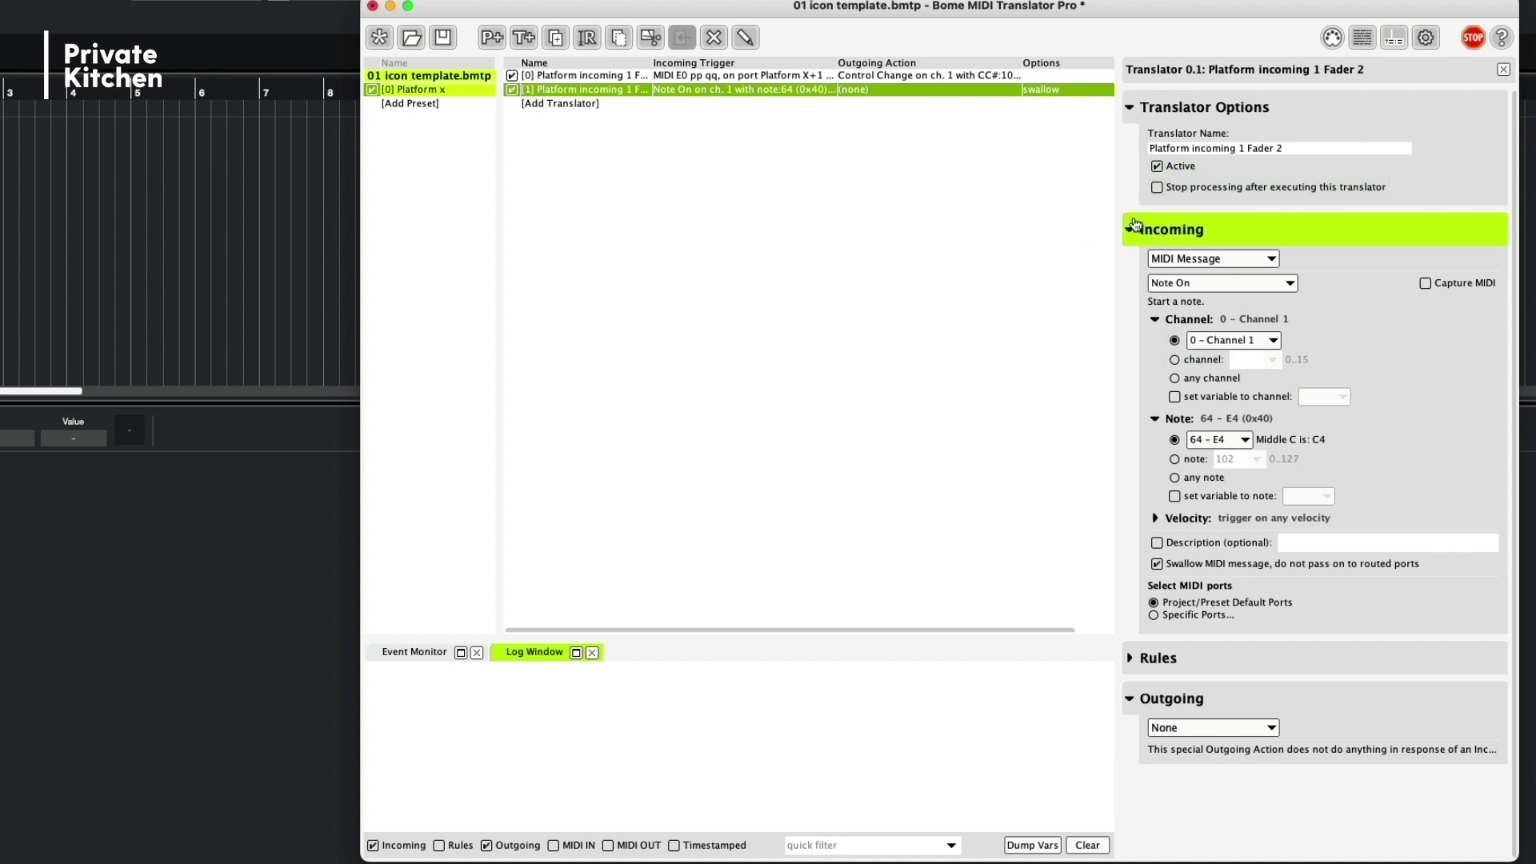
- Trigger it on unswallowed raw MIDI E0 pp qq from the Platform X+1 V2.02 port only
{"action": "left_click", "coordinate": [1201, 283]}
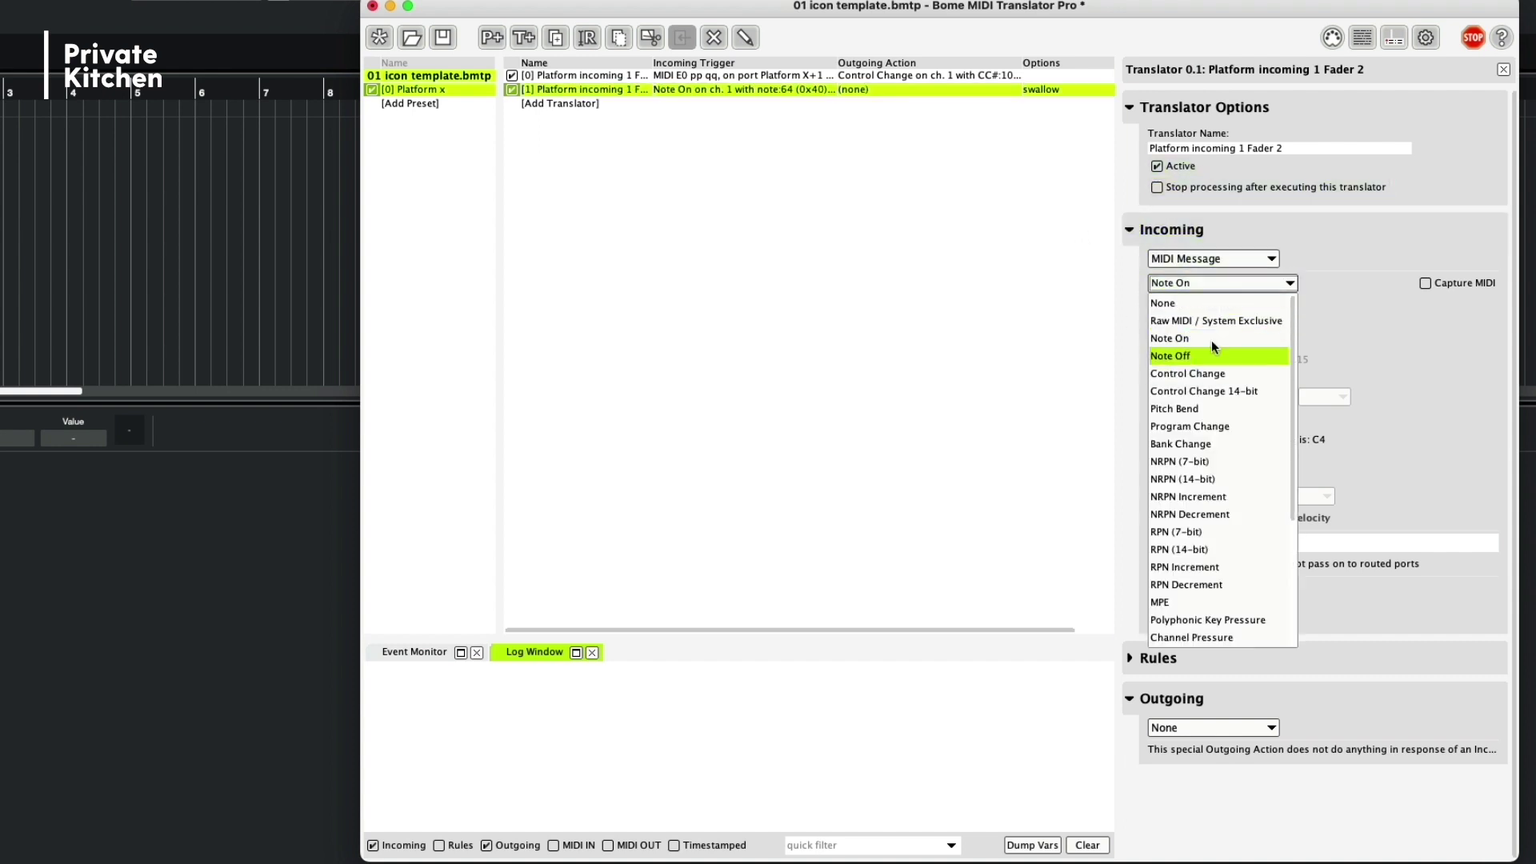
{"action": "left_click", "coordinate": [1212, 319]}
{"action": "left_click", "coordinate": [1202, 344]}
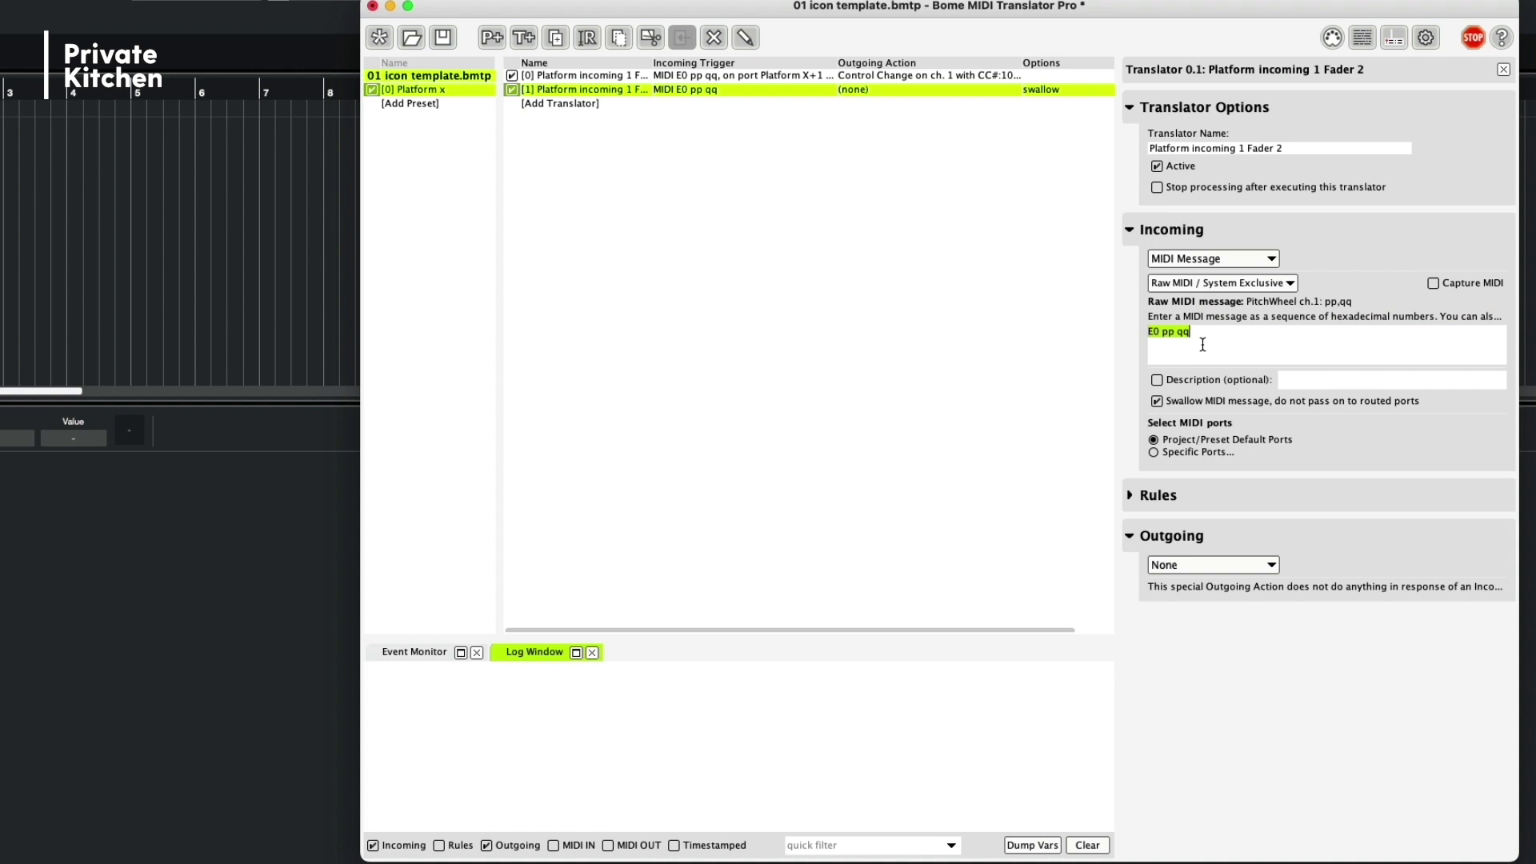
{"action": "type", "text": "E0 pp"}
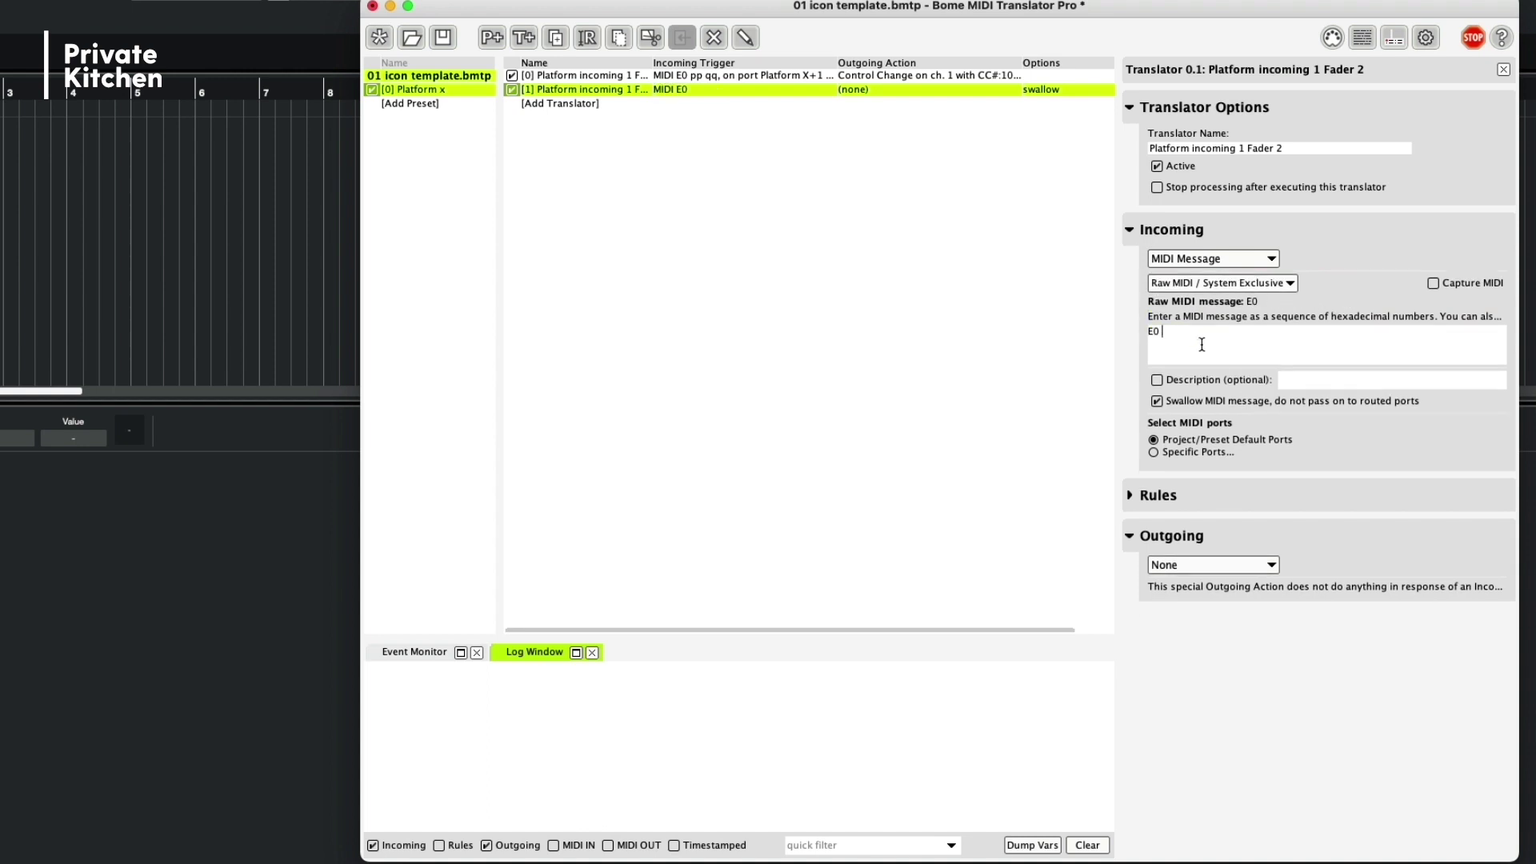
{"action": "type", "text": " qq"}
{"action": "left_click", "coordinate": [1160, 403]}
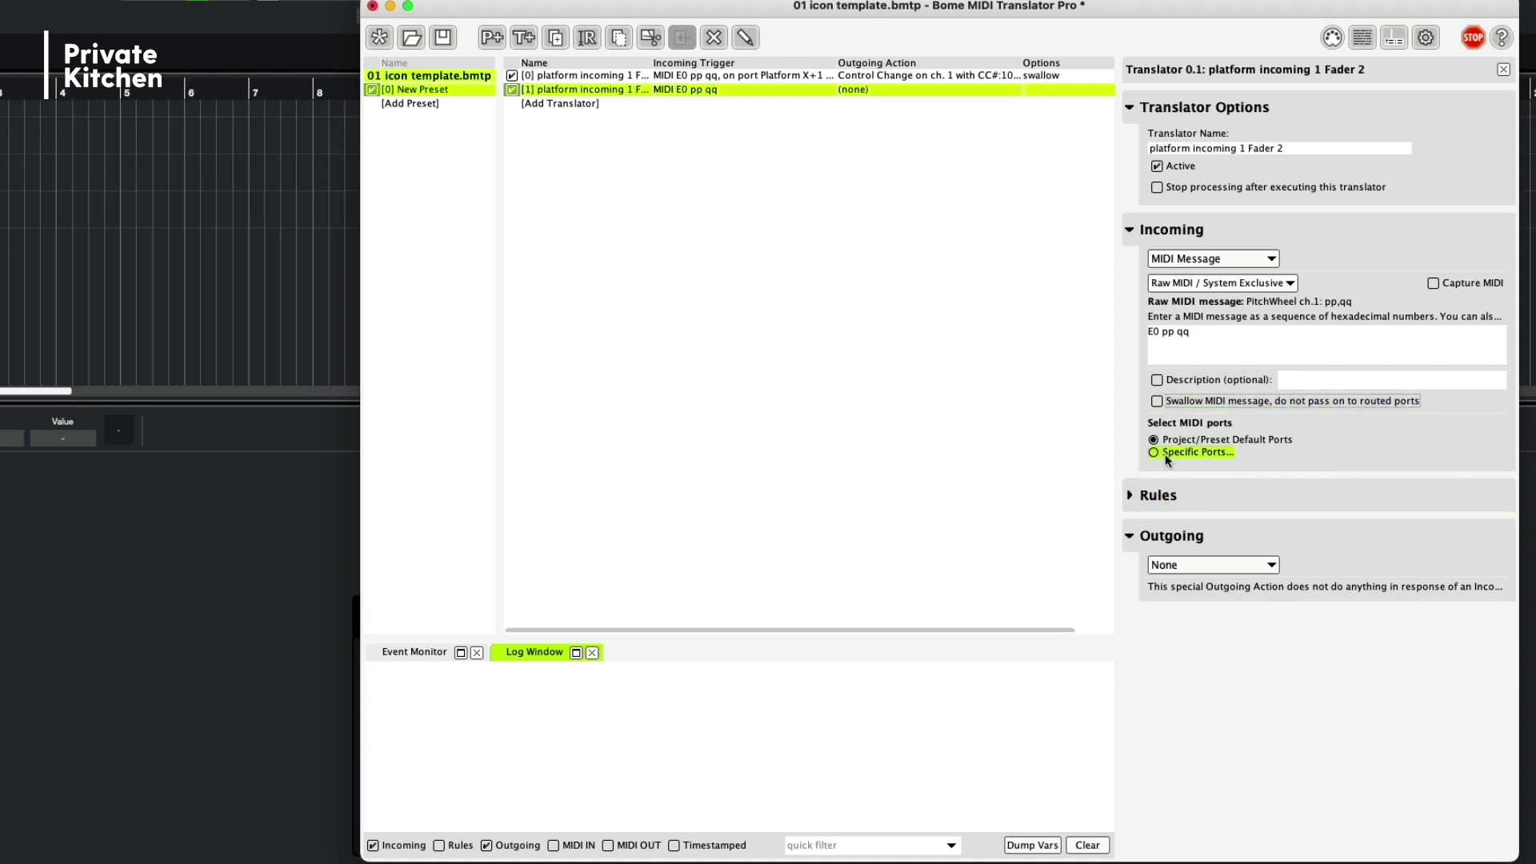
{"action": "left_click", "coordinate": [1154, 452]}
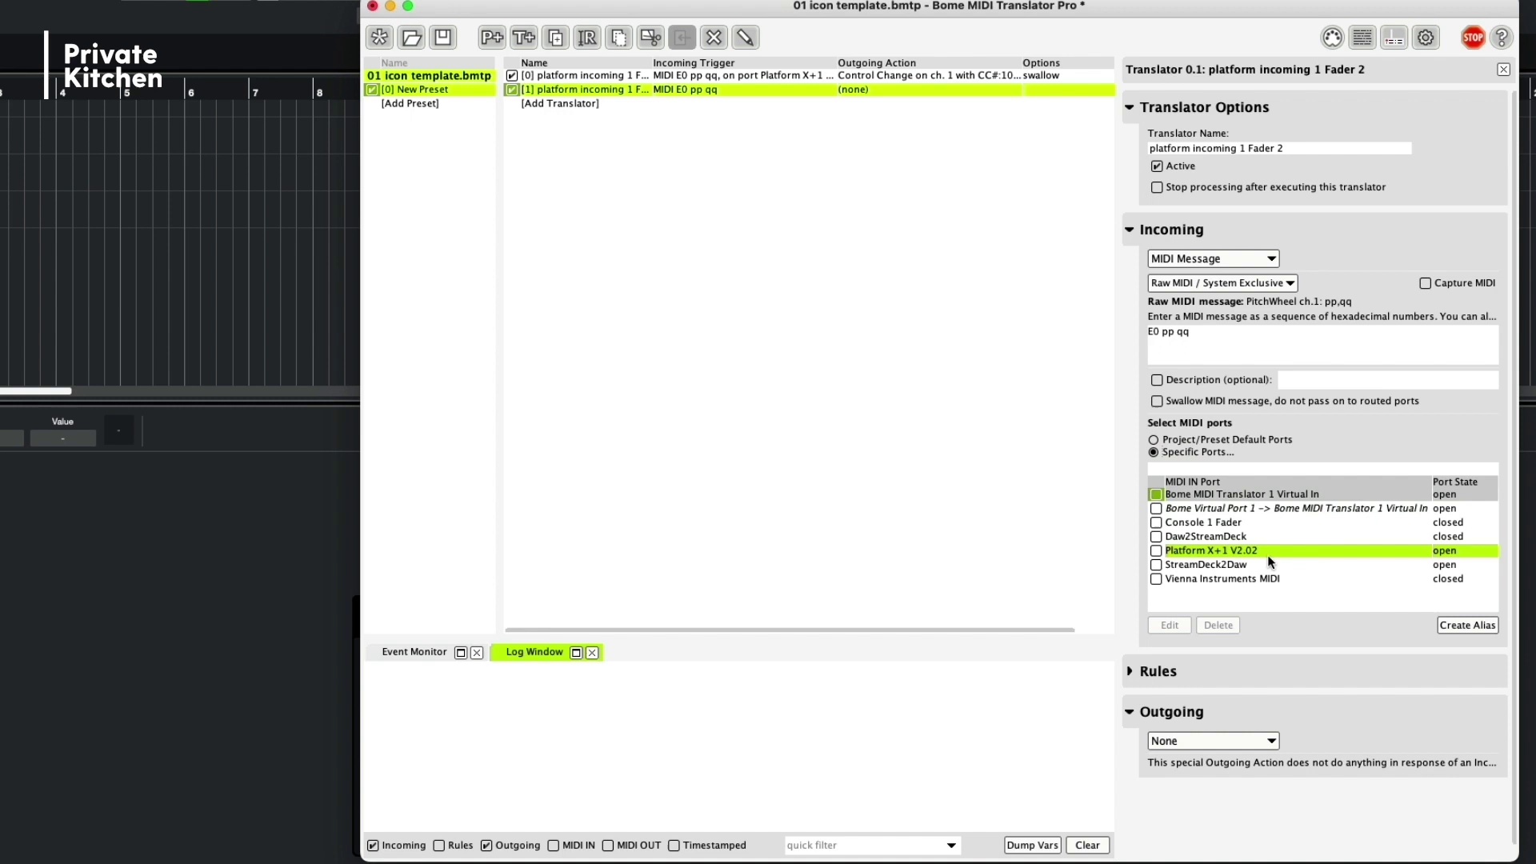
{"action": "left_click", "coordinate": [1158, 552]}
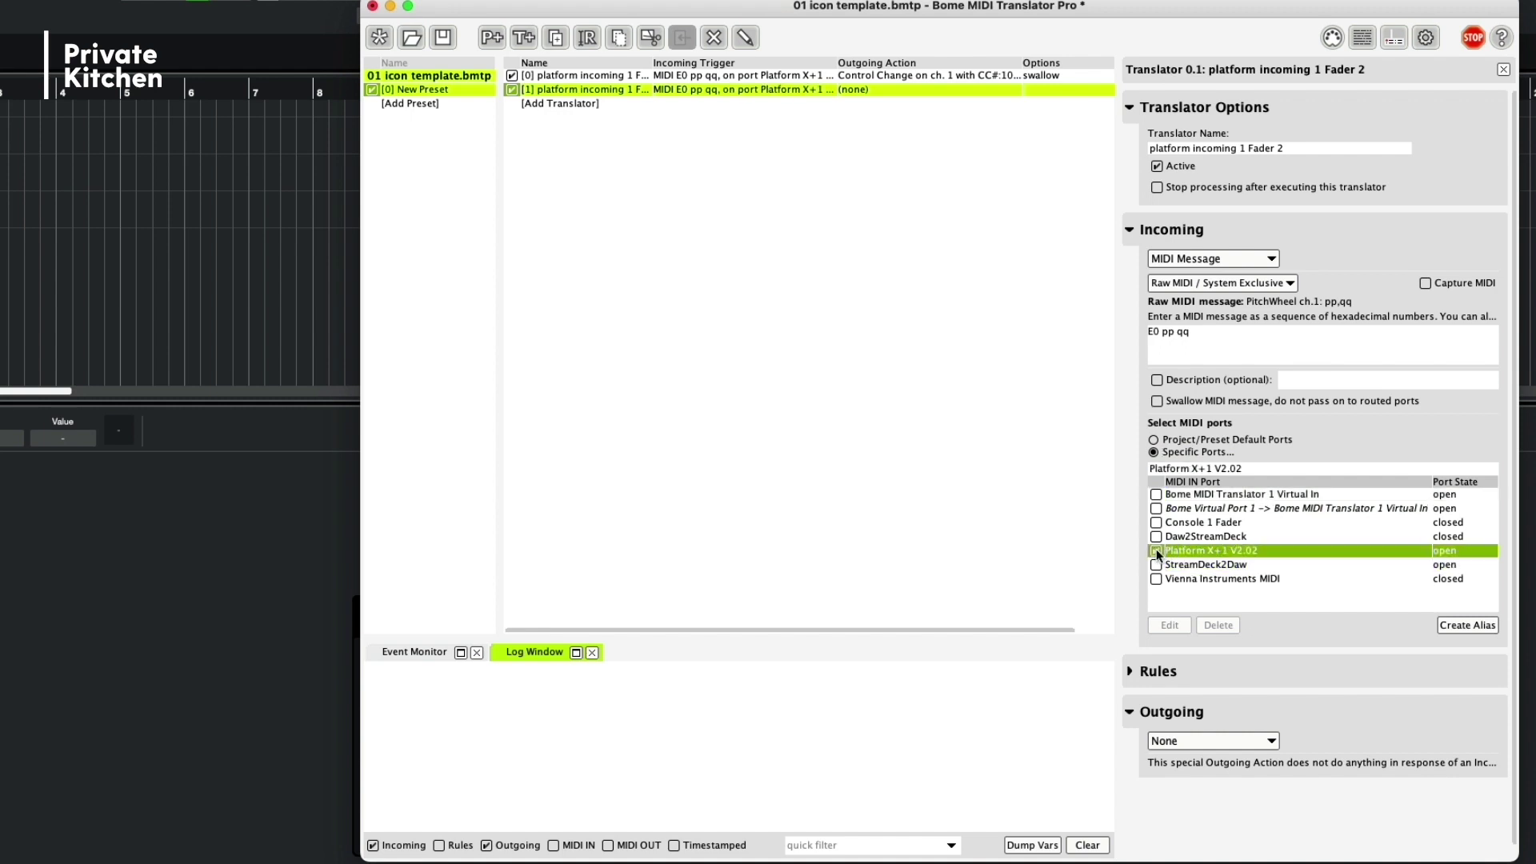
- Make it send raw MIDI E0 pp qq only to the Platform X+1 V2.02 port
{"action": "left_click", "coordinate": [1184, 743]}
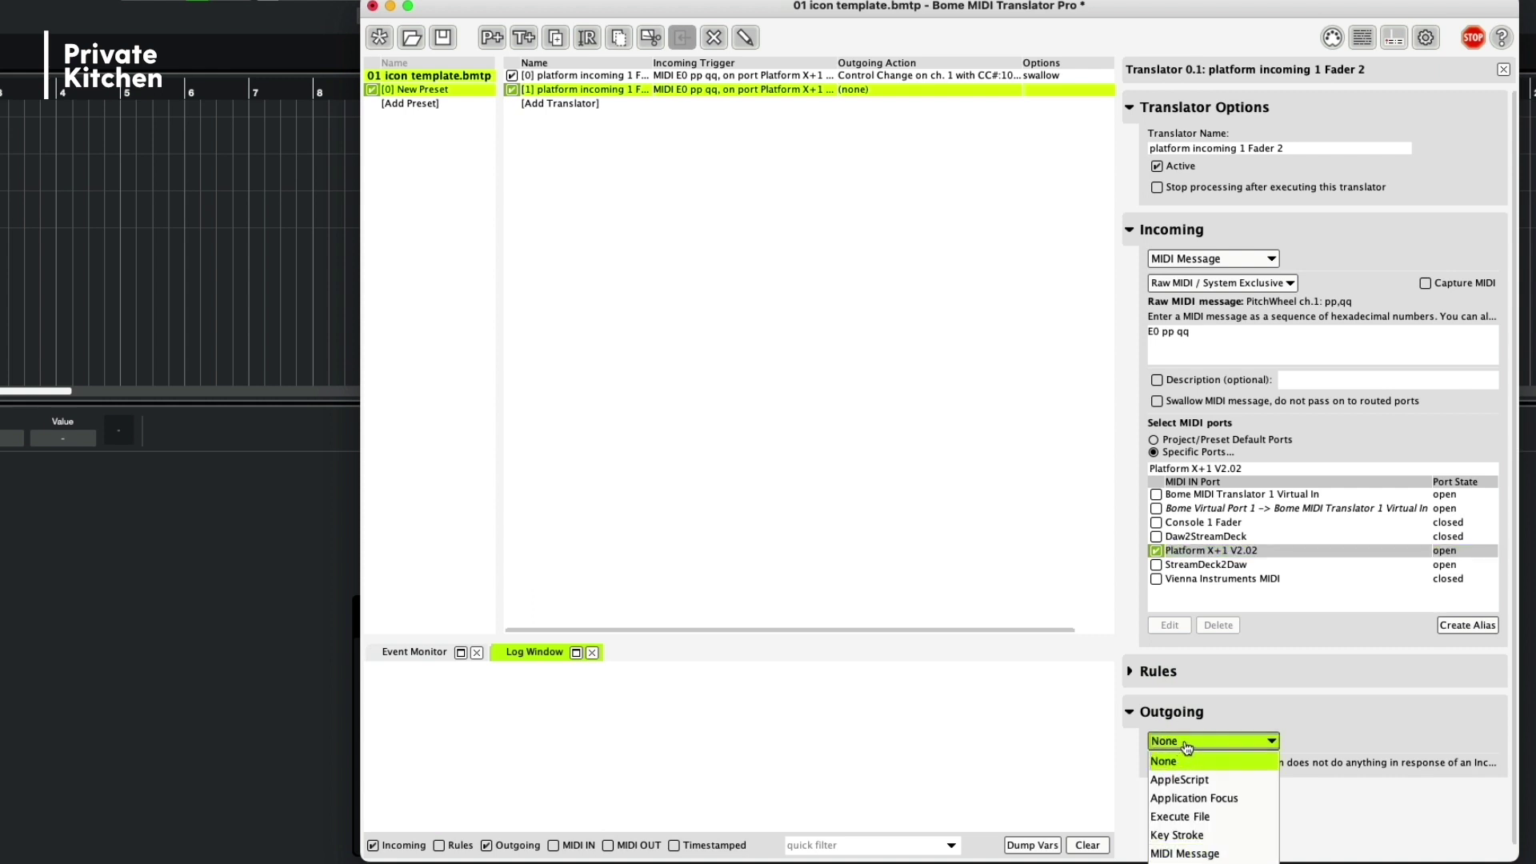
{"action": "left_click", "coordinate": [1186, 853]}
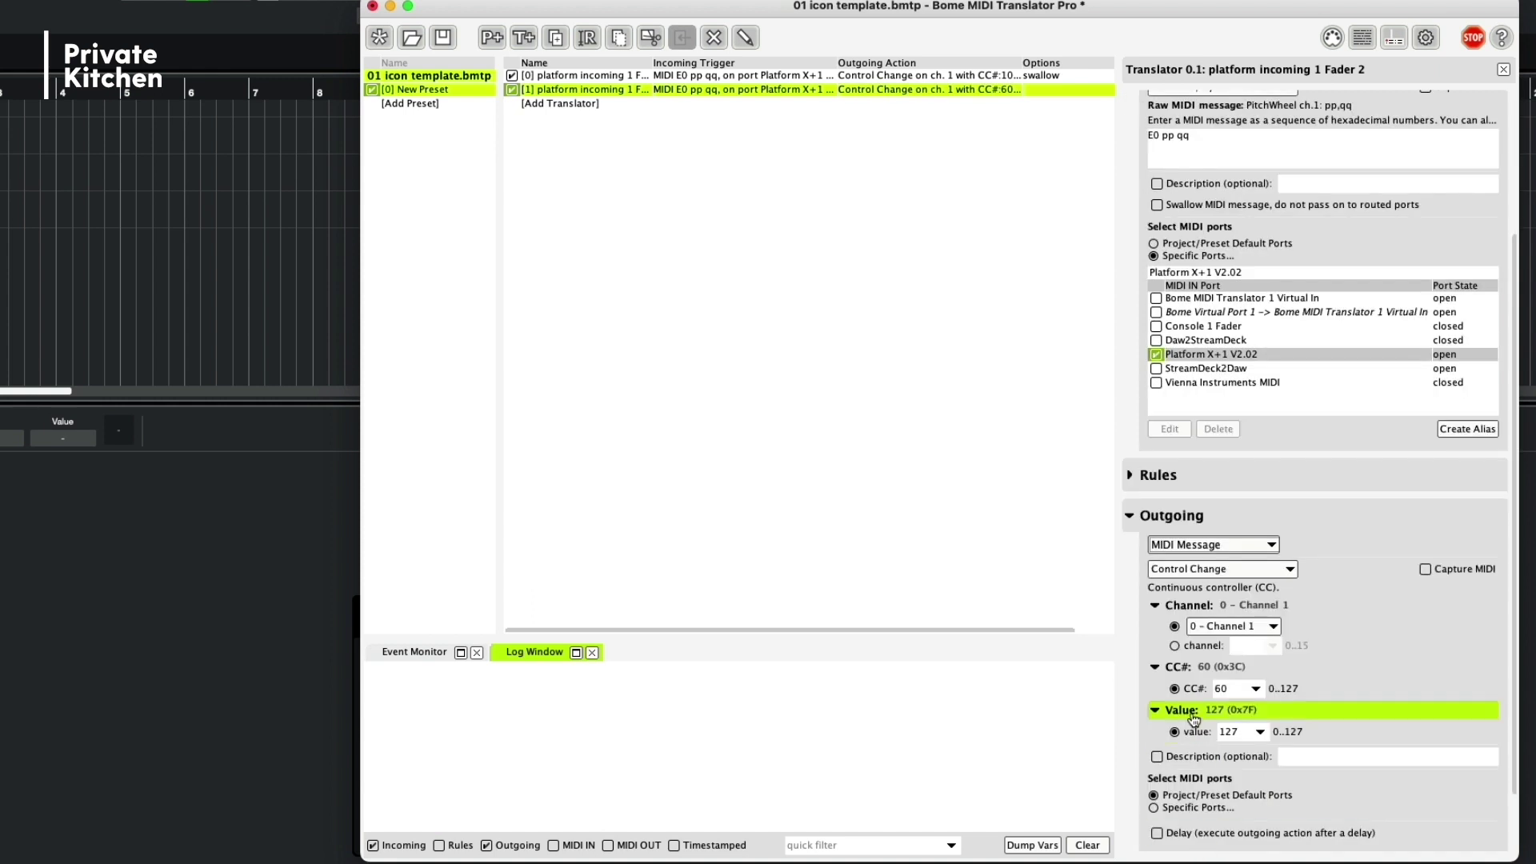
{"action": "left_click", "coordinate": [1194, 569]}
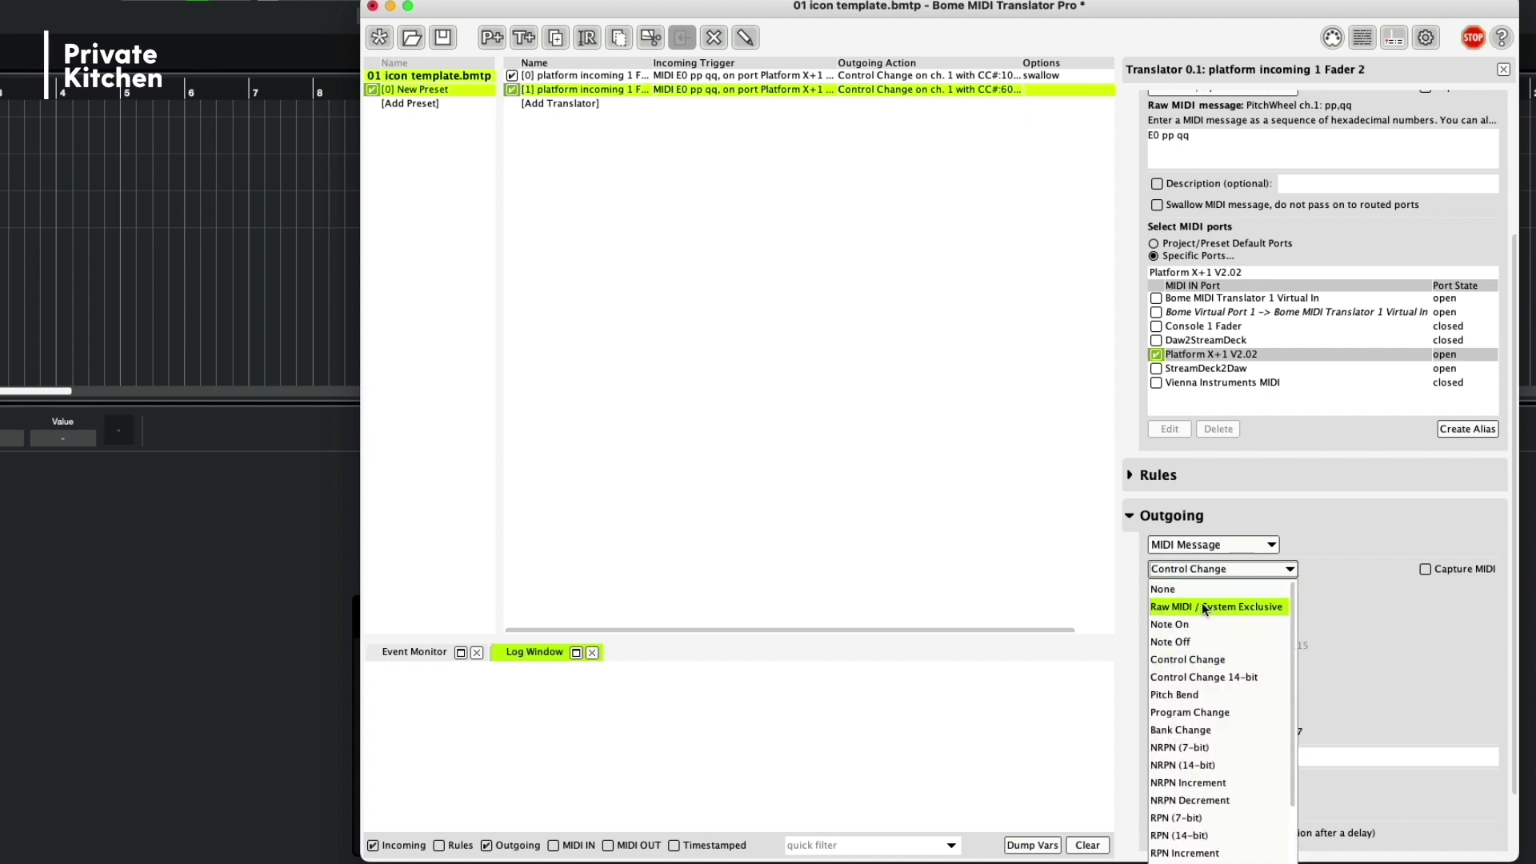
{"action": "left_click", "coordinate": [1196, 606]}
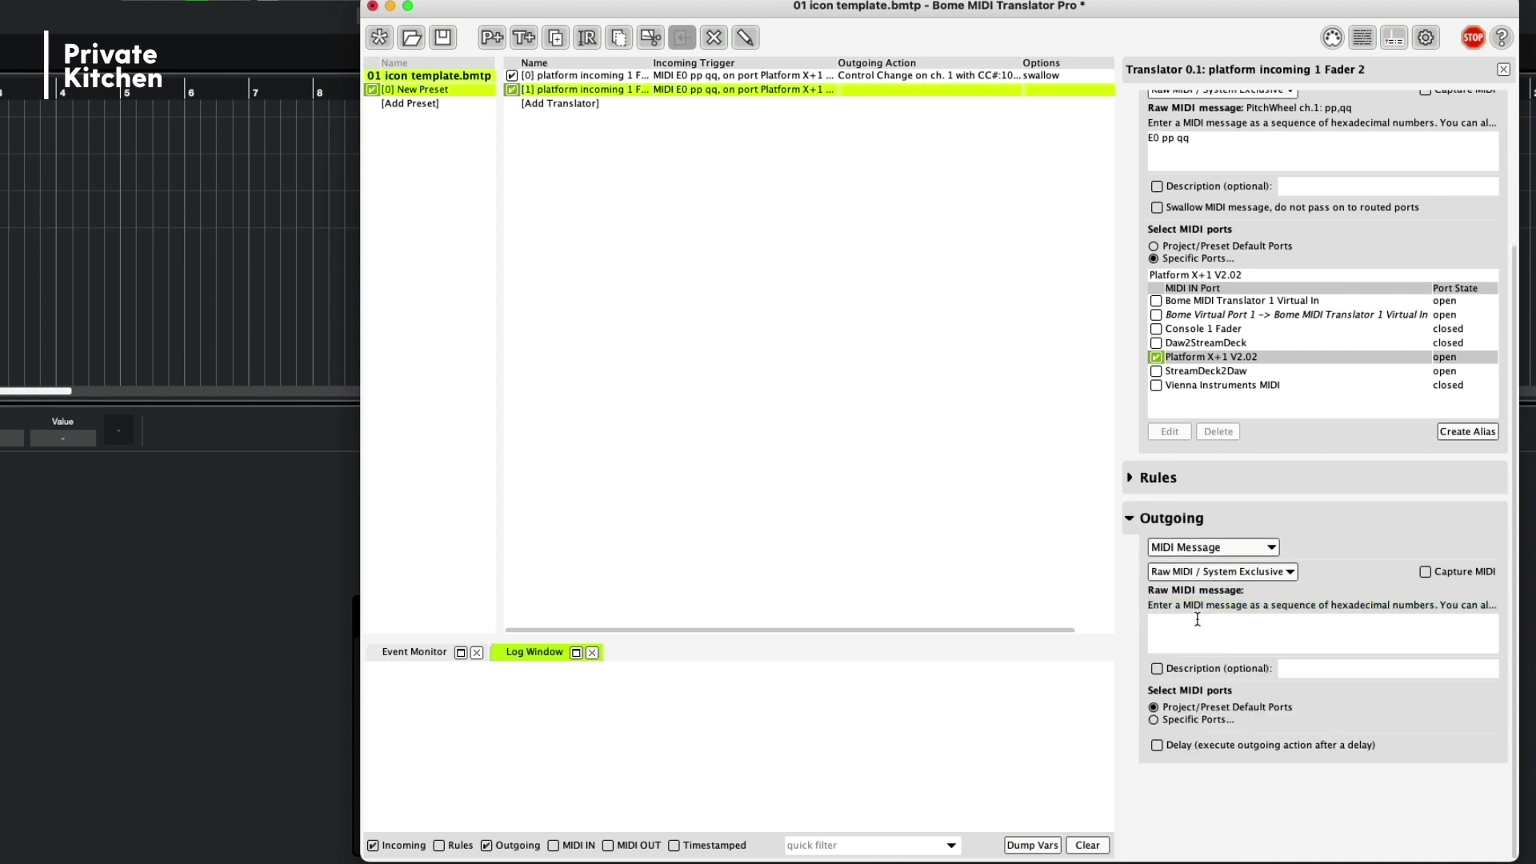
{"action": "left_click", "coordinate": [1198, 620]}
{"action": "type", "text": "E0 pp qq"}
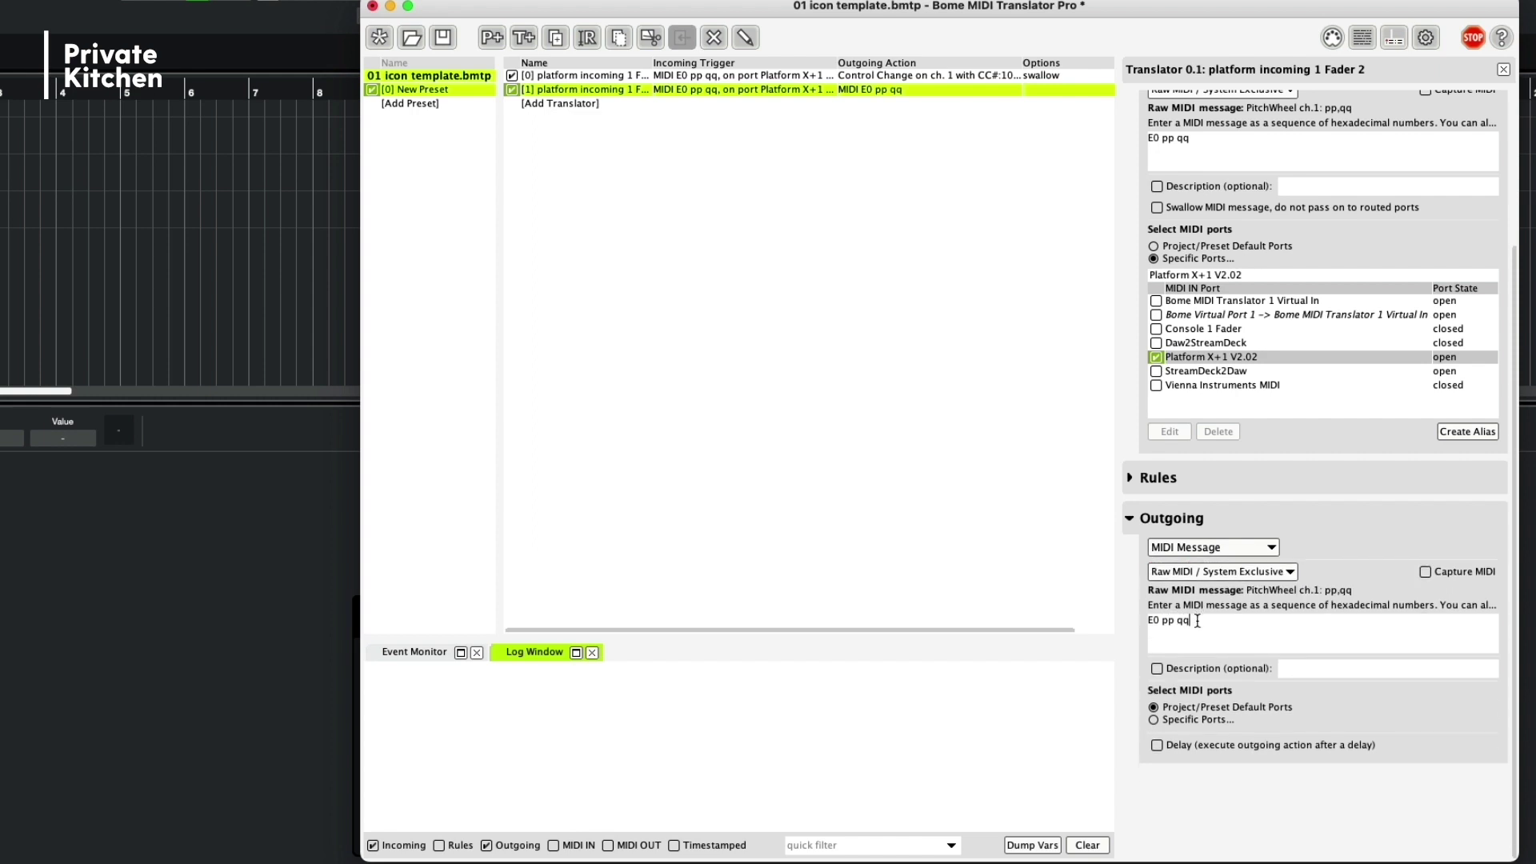
{"action": "left_click", "coordinate": [1154, 720]}
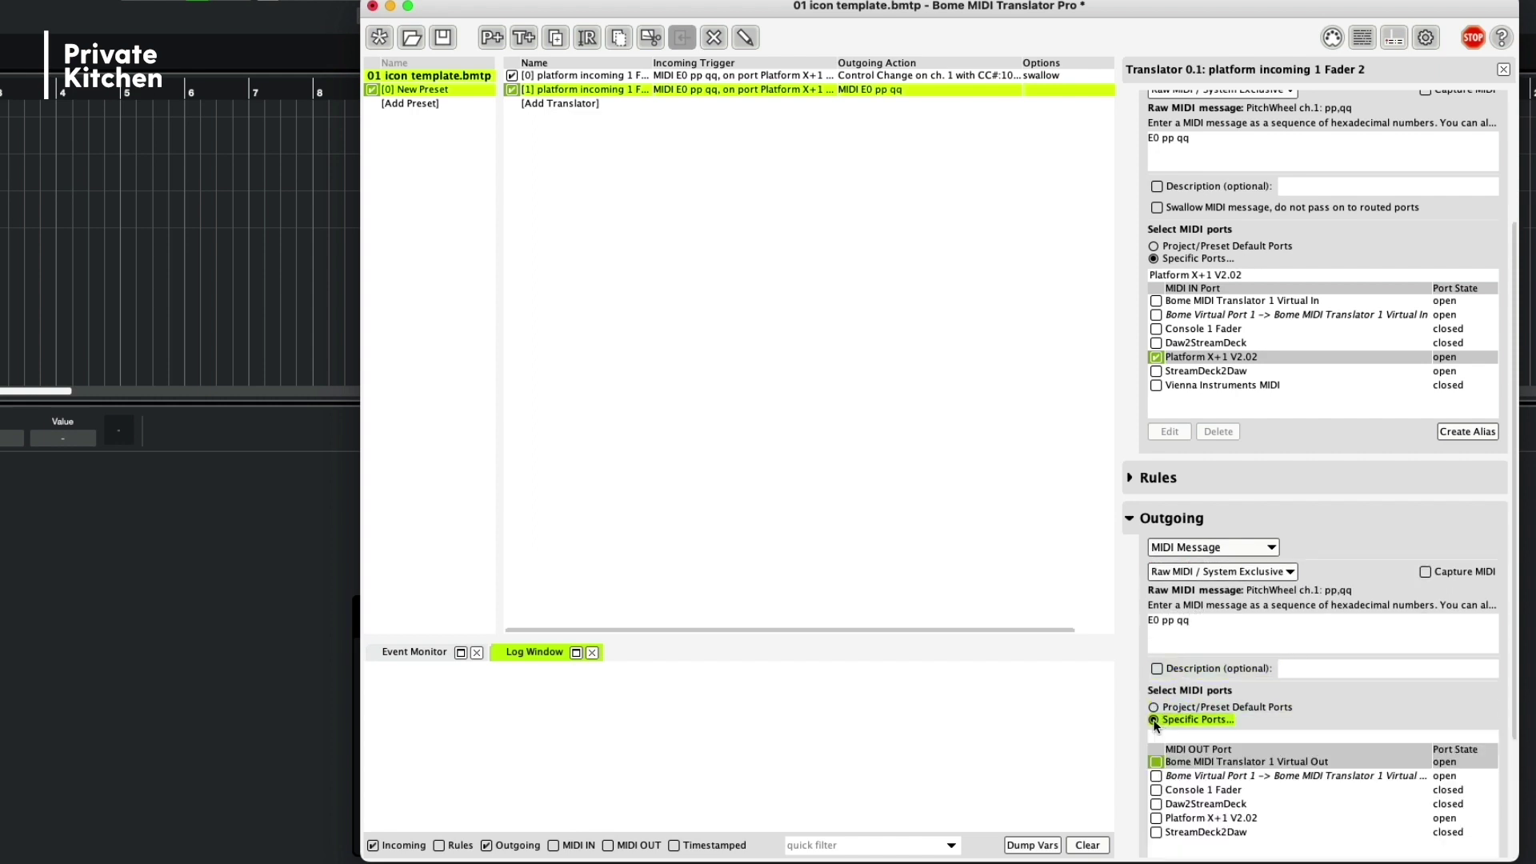
{"action": "left_click", "coordinate": [1156, 819]}
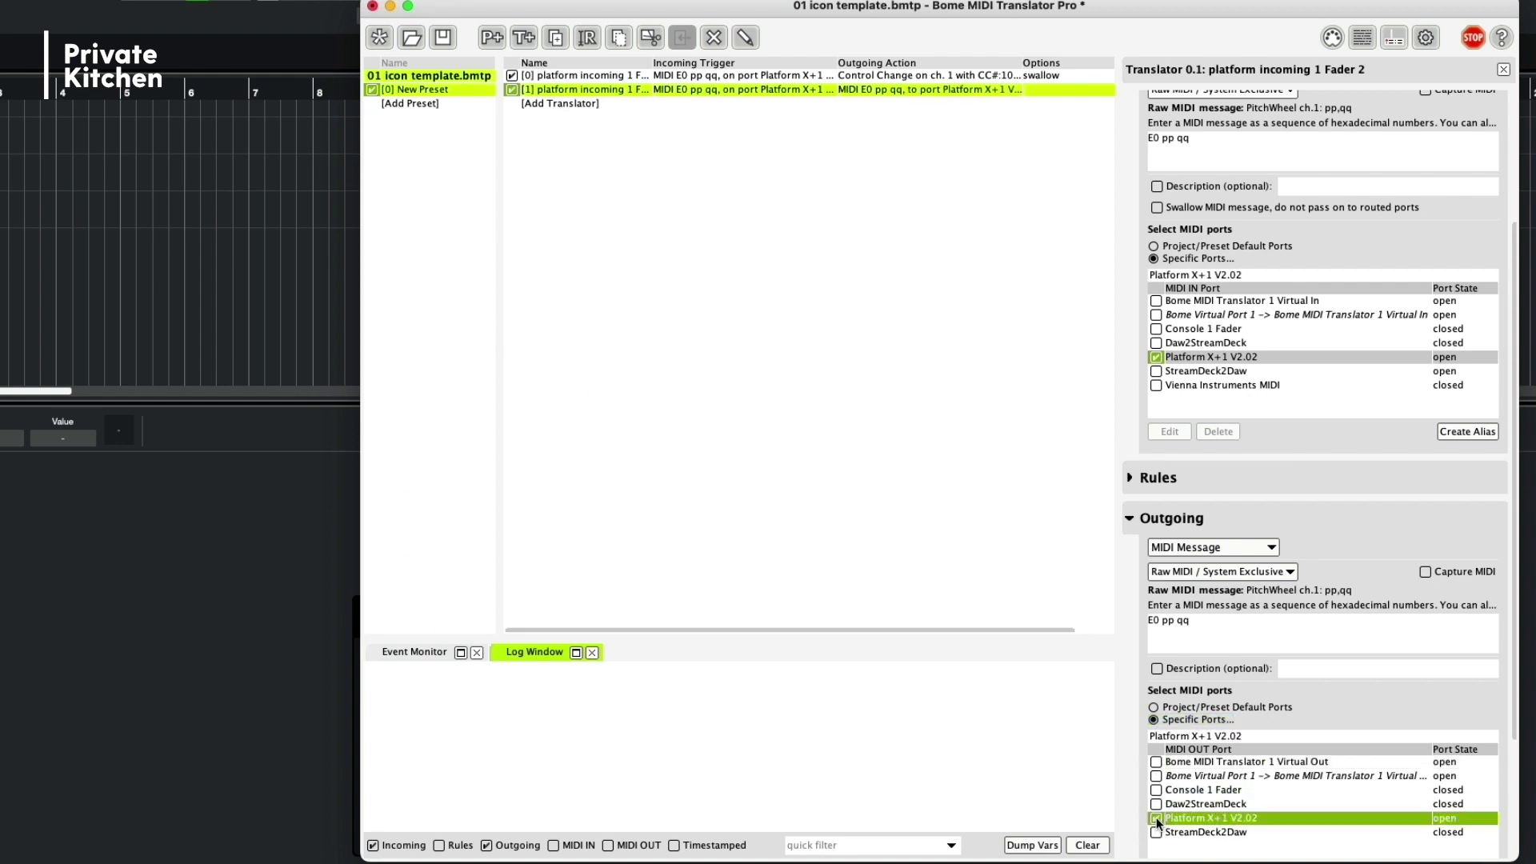
{"action": "scroll", "coordinate": [1208, 734], "scroll_direction": "down", "scroll_amount": 3}
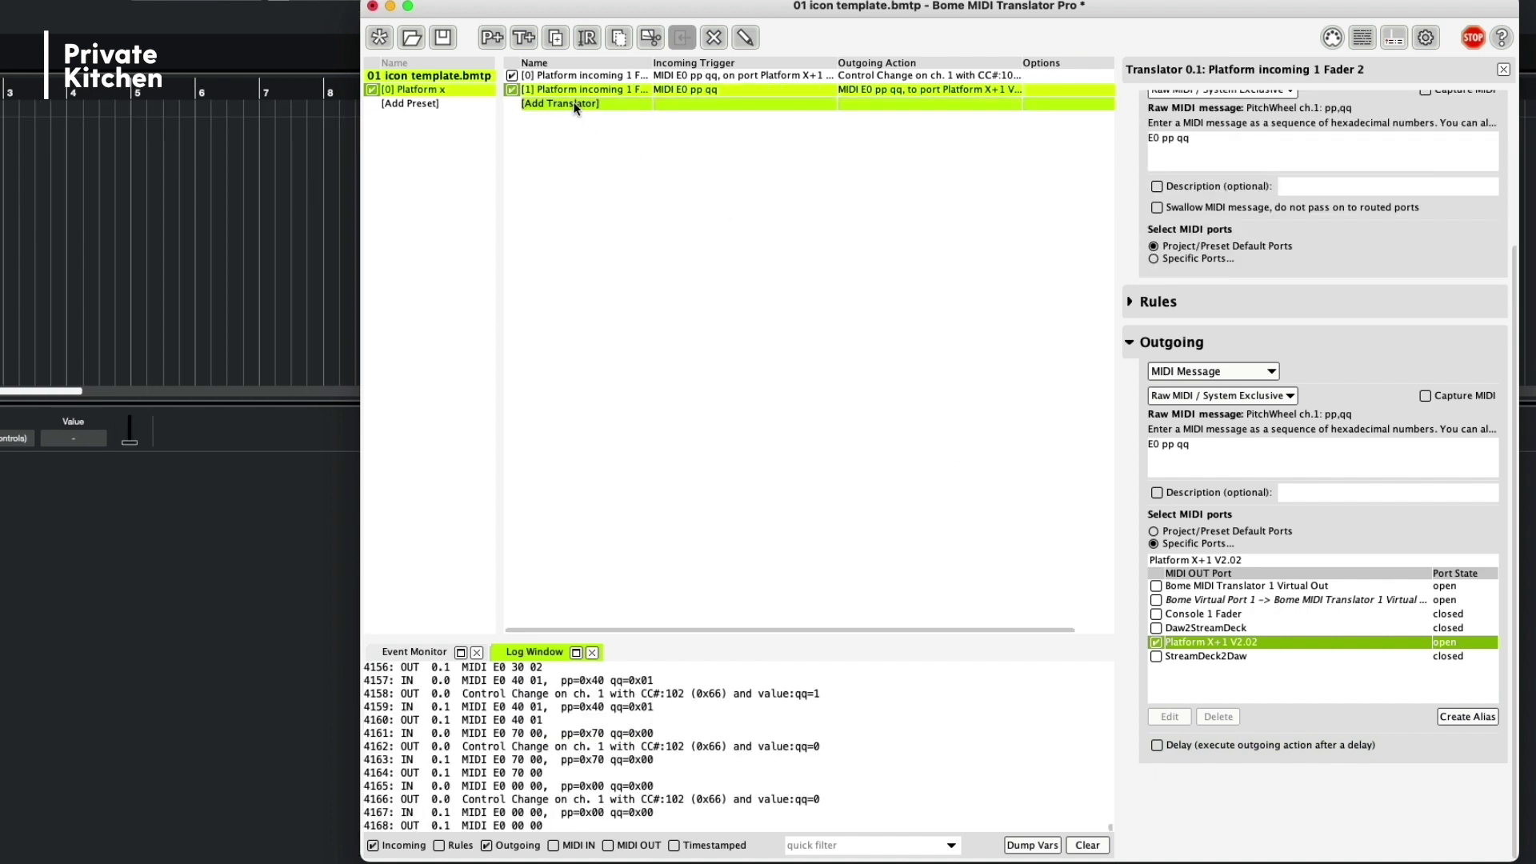
- Add a translator named 'Cubase incoming 1 Fader' triggered by a MIDI Control Change message
{"action": "double_click", "coordinate": [574, 105]}
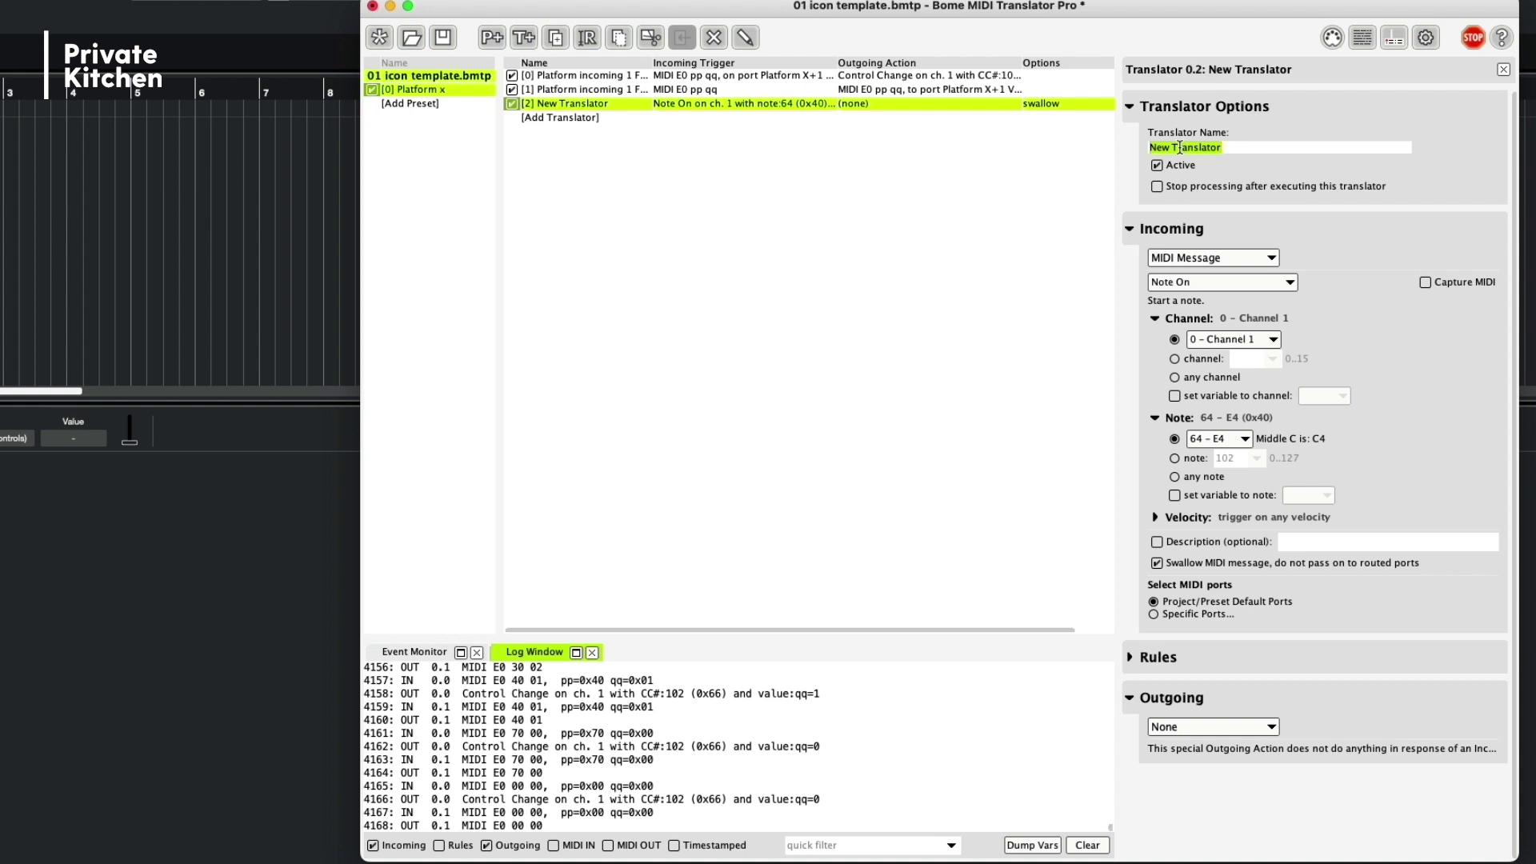
{"action": "type", "text": "Cubase "}
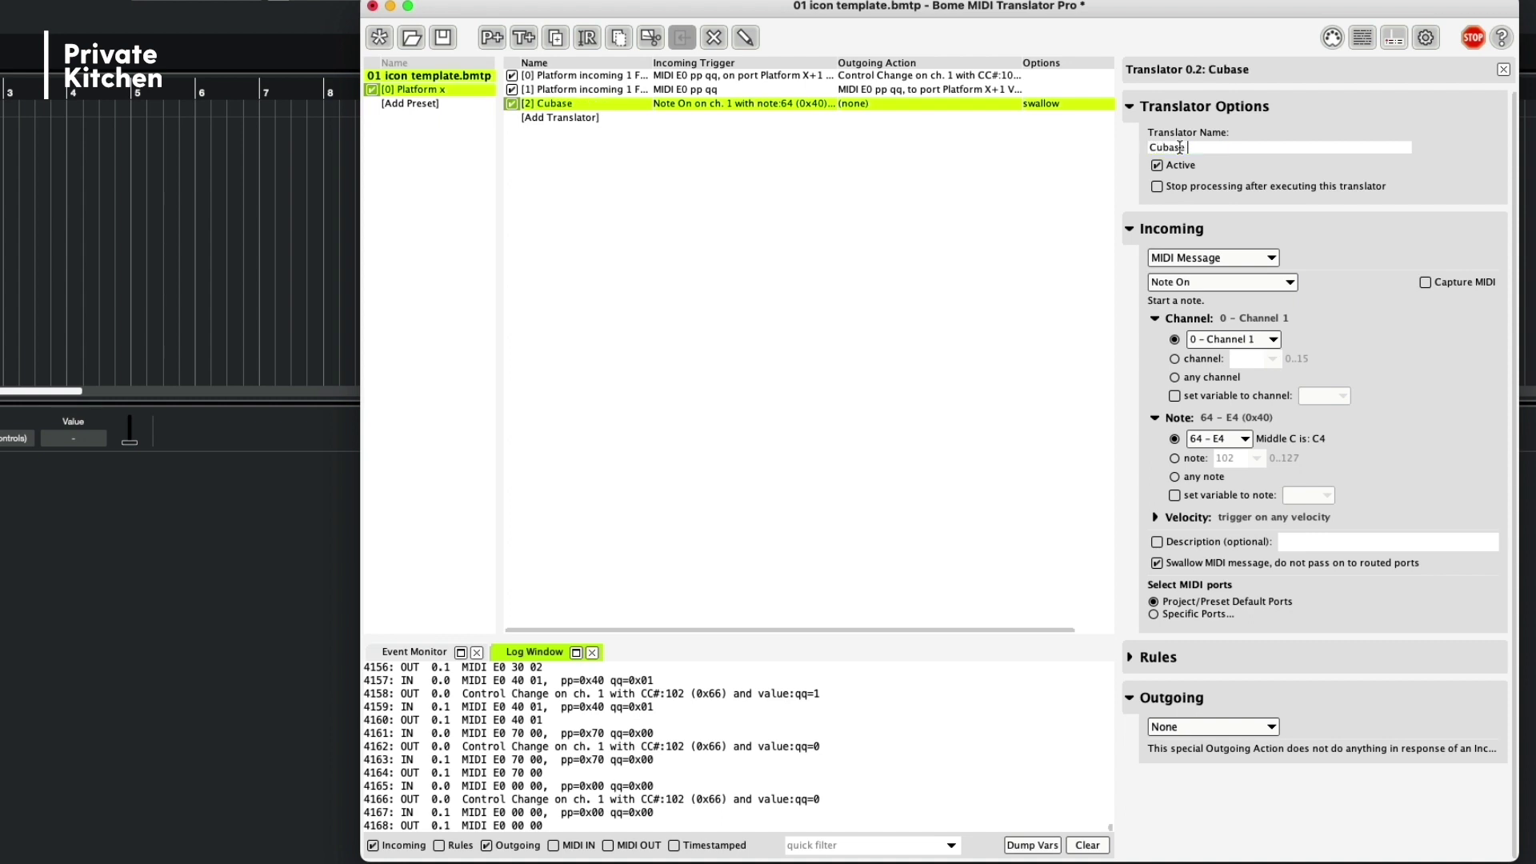
{"action": "type", "text": "incoming 1 Fader"}
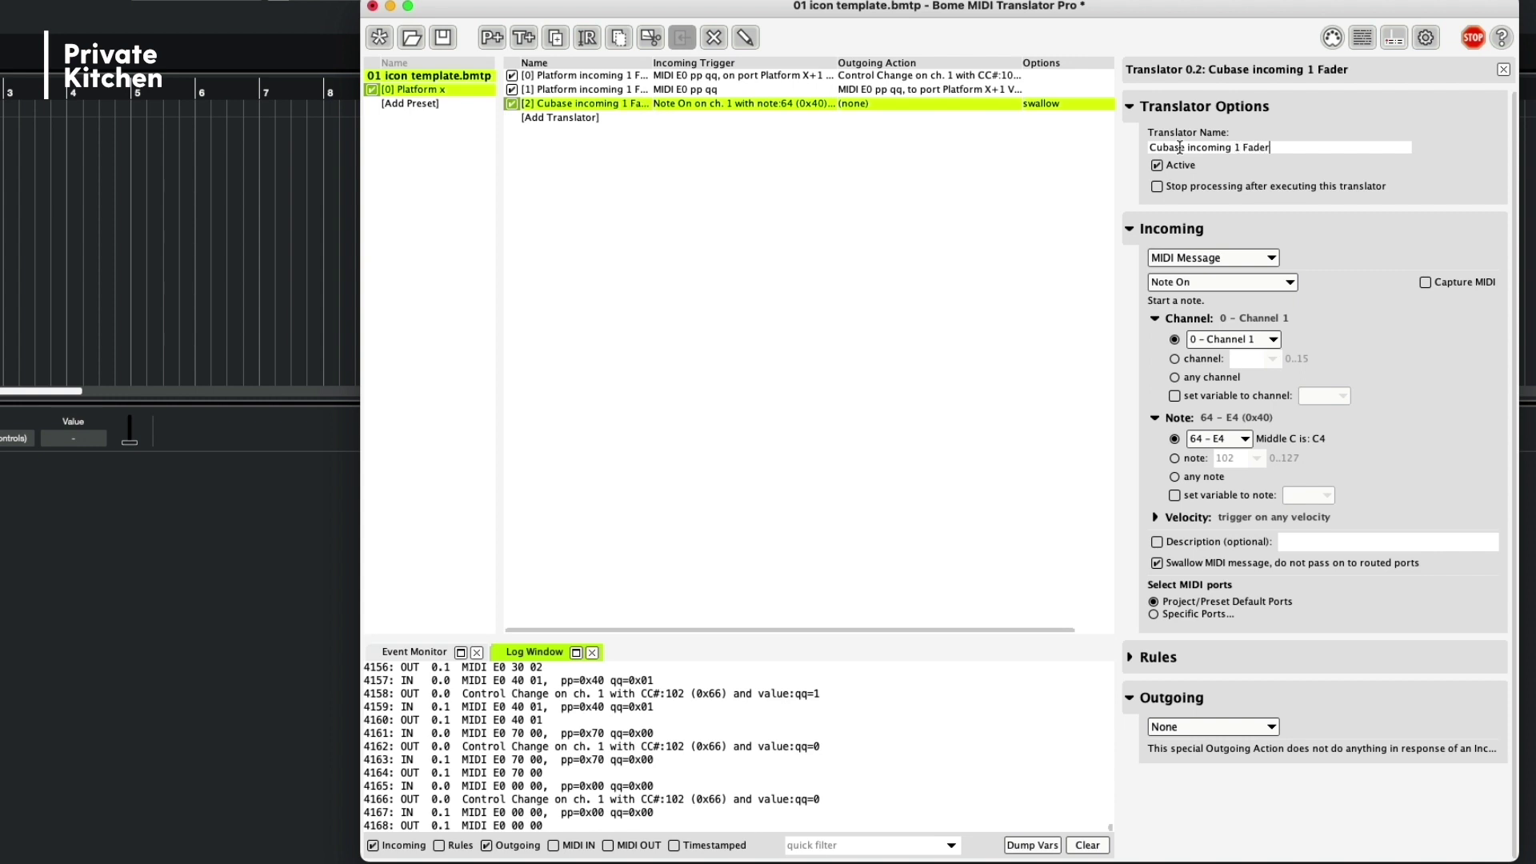
{"action": "left_click", "coordinate": [1222, 281]}
{"action": "left_click", "coordinate": [1232, 378]}
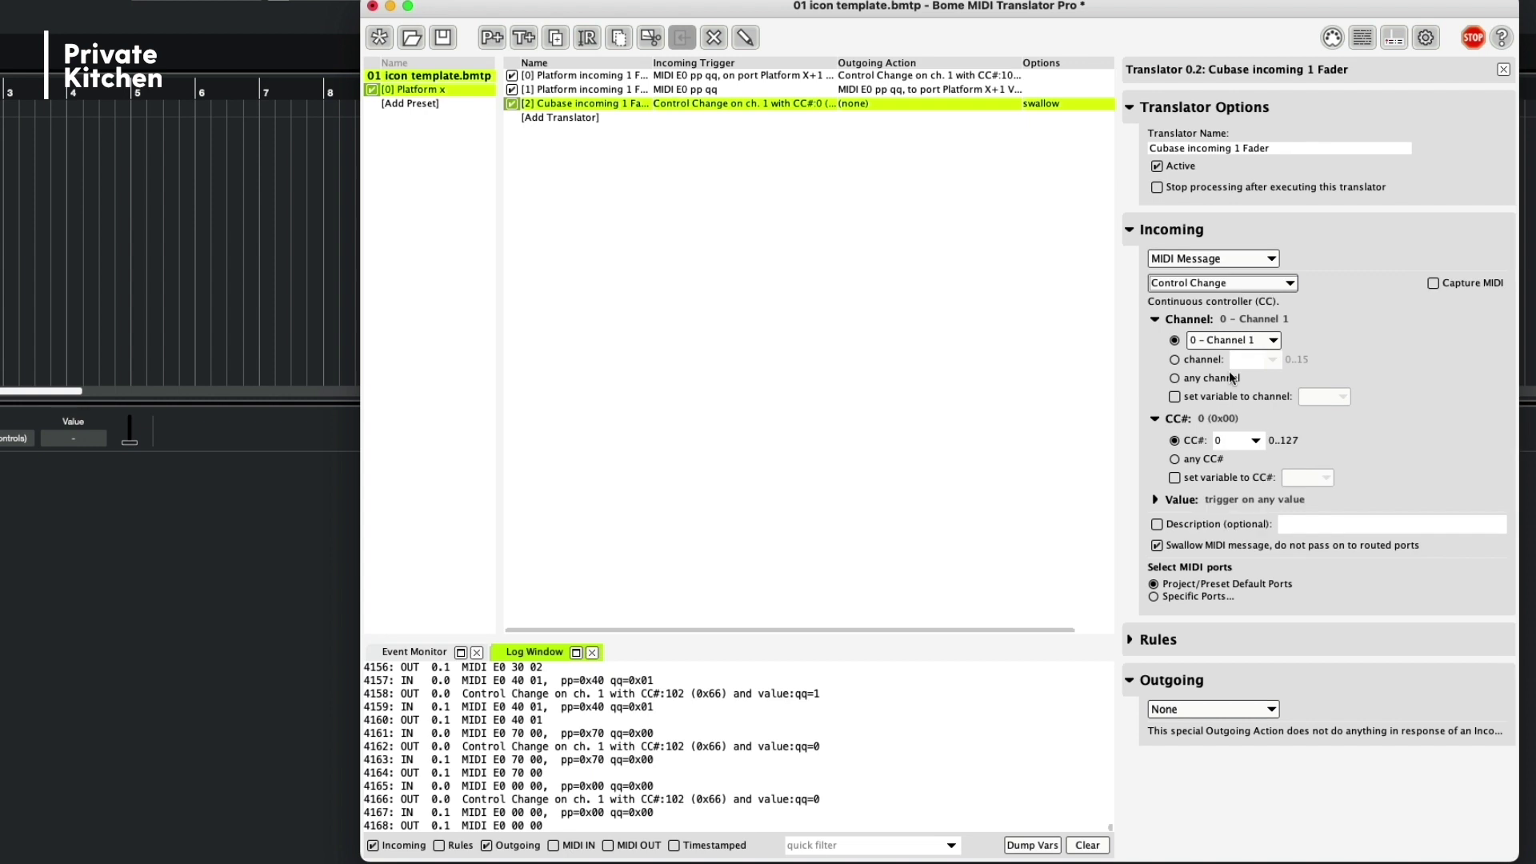
{"action": "left_click", "coordinate": [1228, 260]}
{"action": "left_click", "coordinate": [1204, 334]}
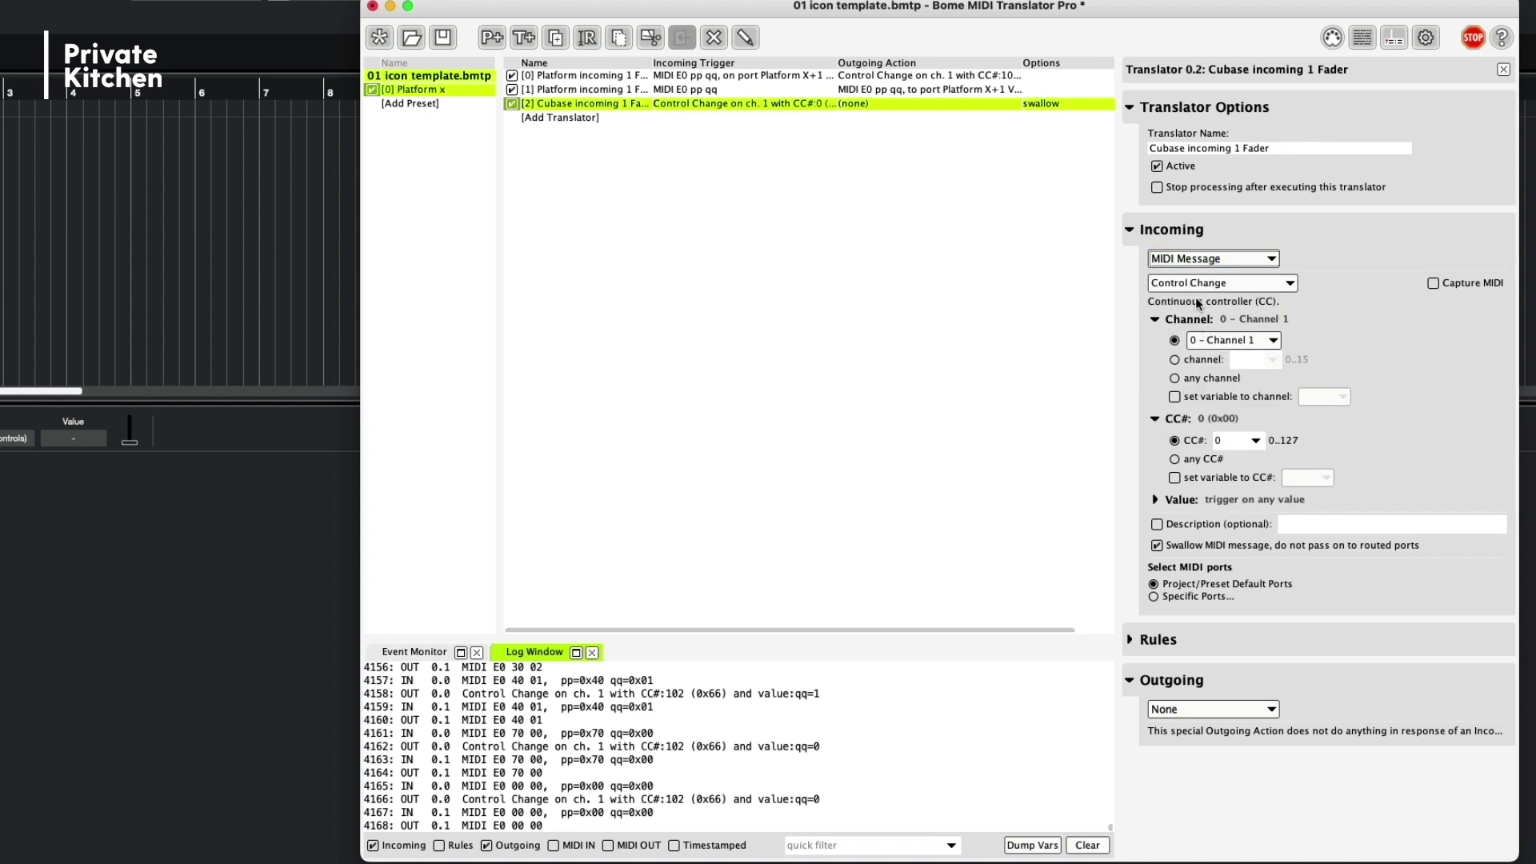
{"action": "left_click", "coordinate": [1223, 282]}
{"action": "left_click", "coordinate": [1187, 378]}
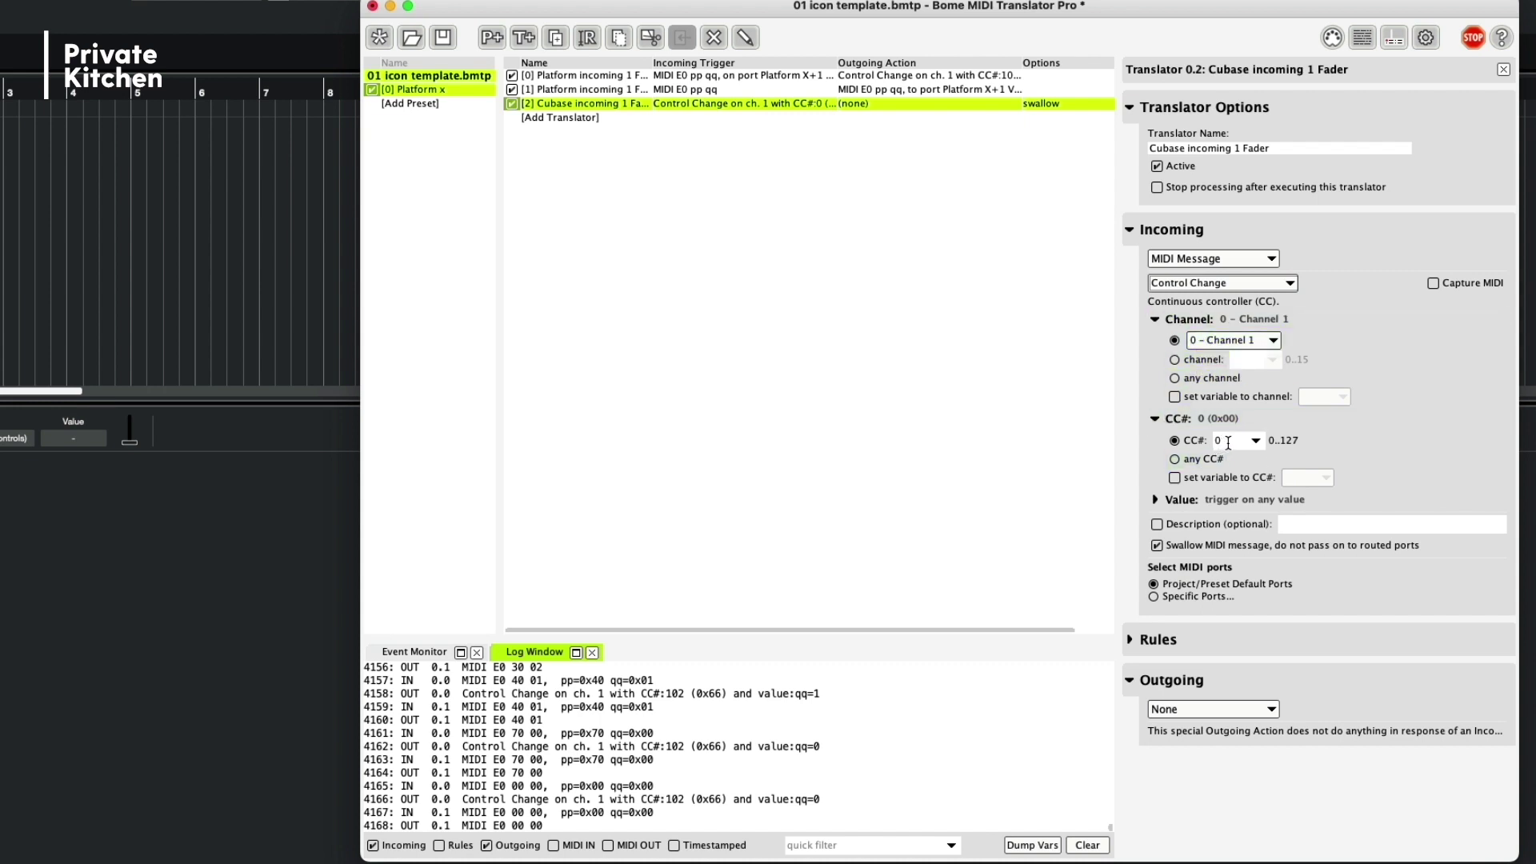
- Check that the Platform incoming 1 Fader 1 translator outputs CC number 102
{"action": "double_click", "coordinate": [1229, 441]}
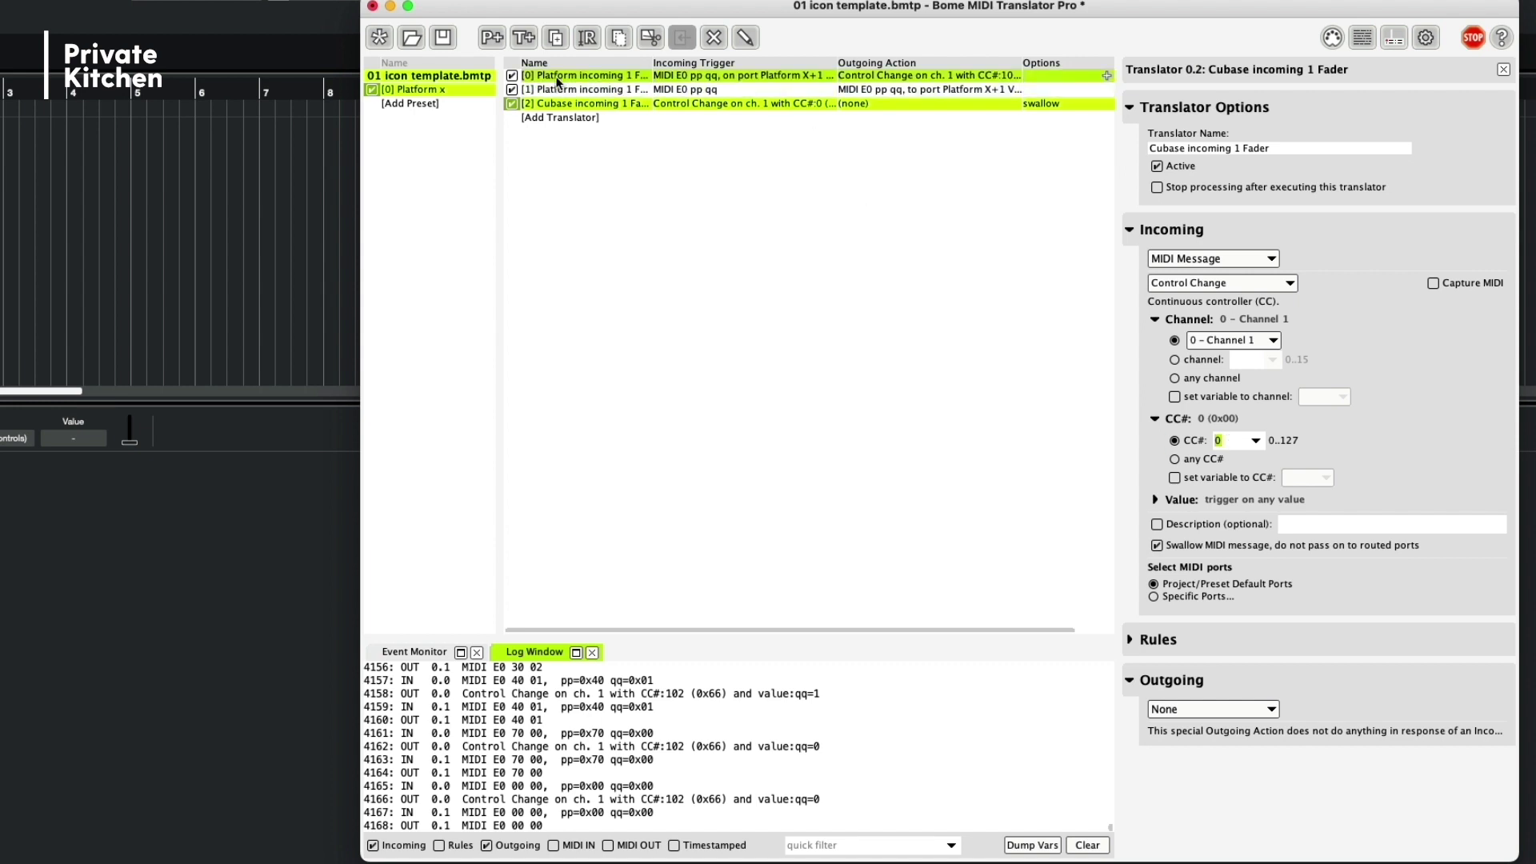
{"action": "left_click", "coordinate": [558, 77]}
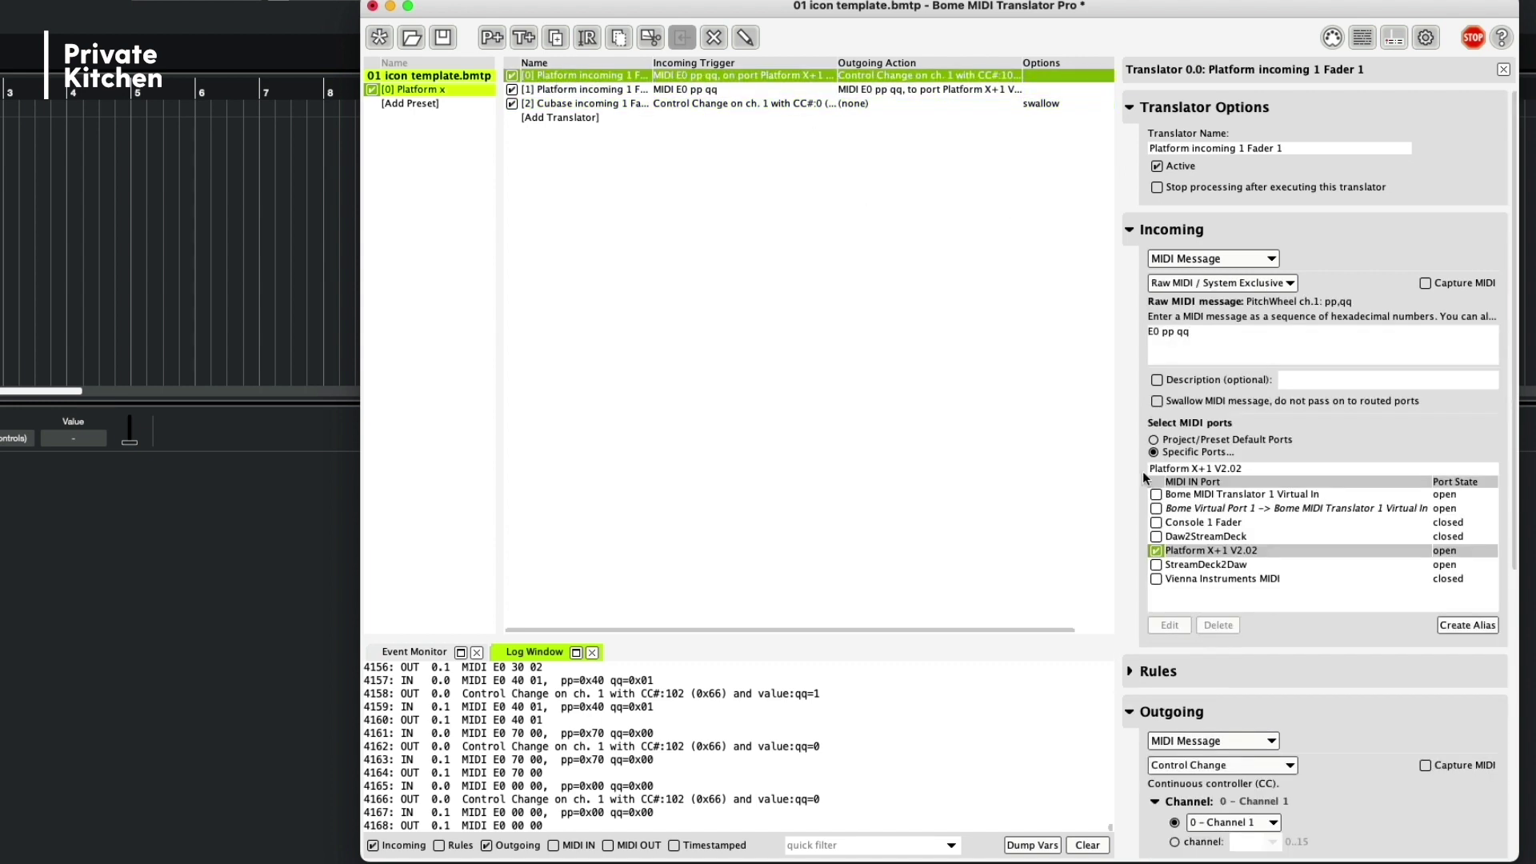
{"action": "scroll", "coordinate": [1265, 496], "scroll_direction": "down", "scroll_amount": 6}
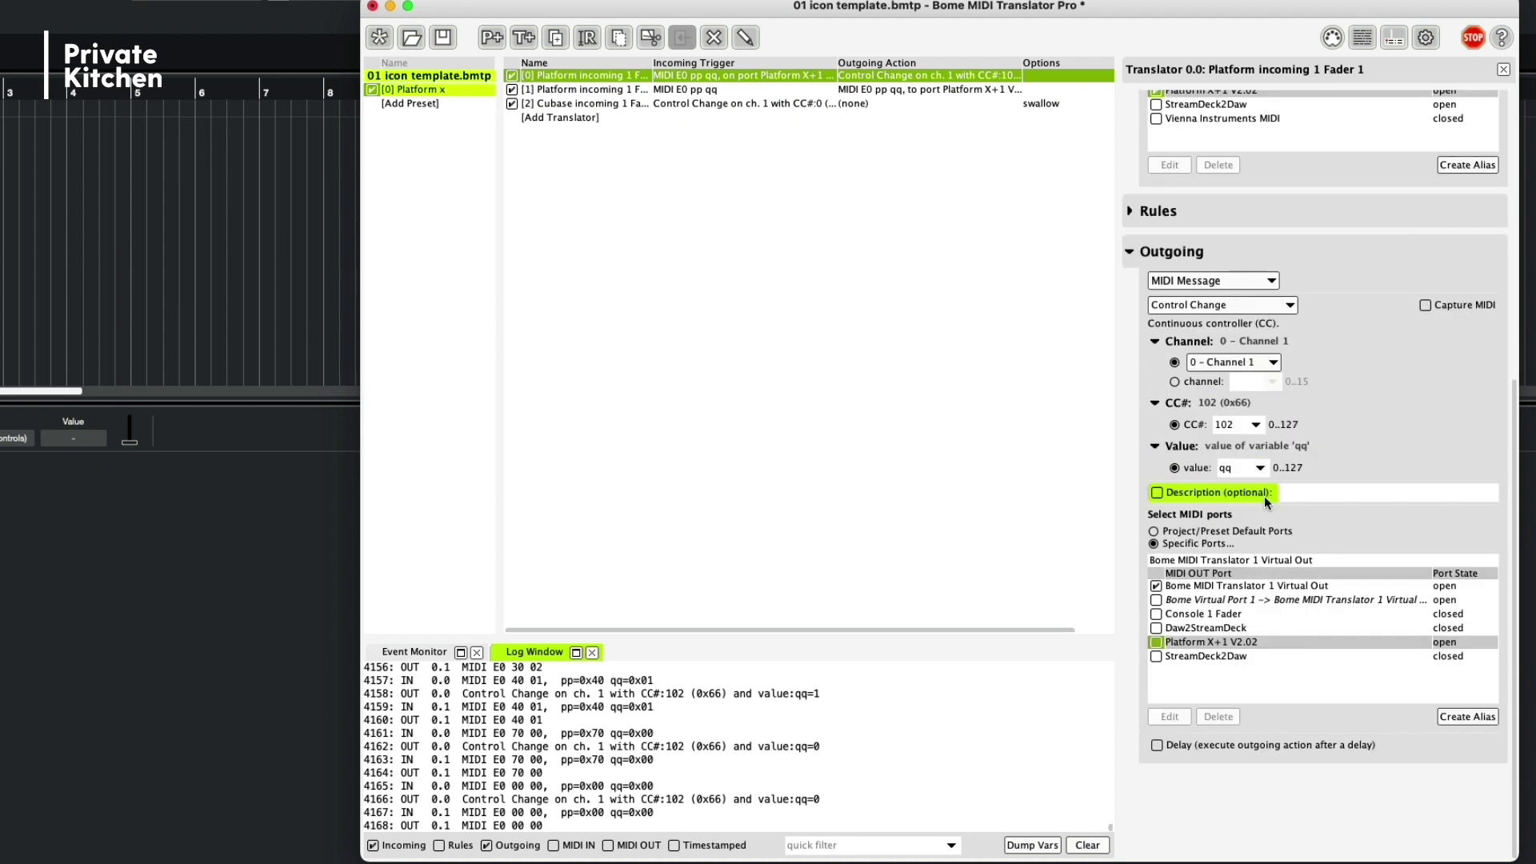
{"action": "double_click", "coordinate": [1226, 425]}
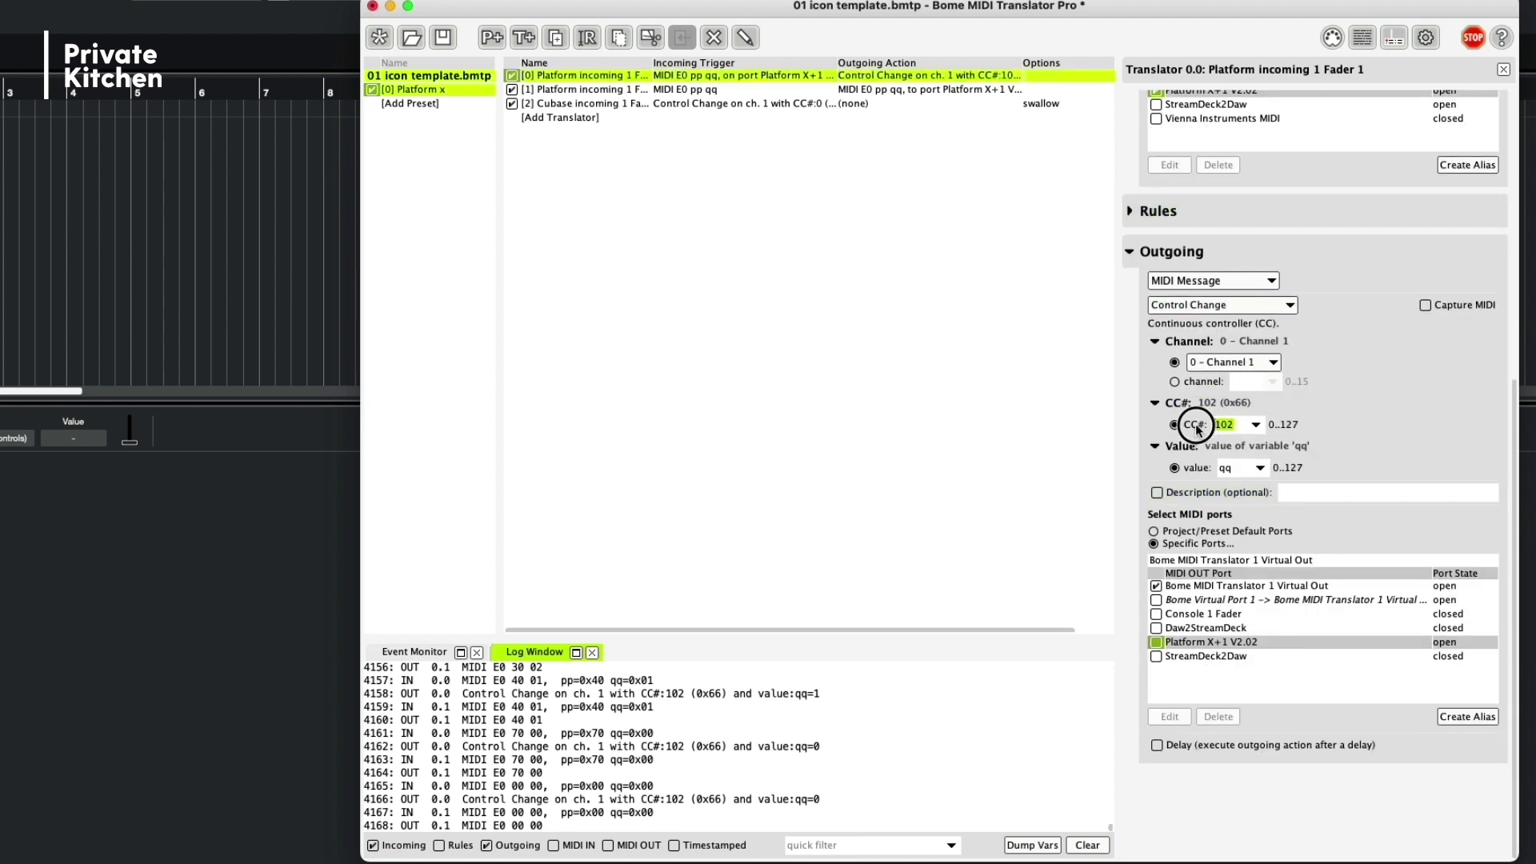
{"action": "left_click", "coordinate": [751, 104]}
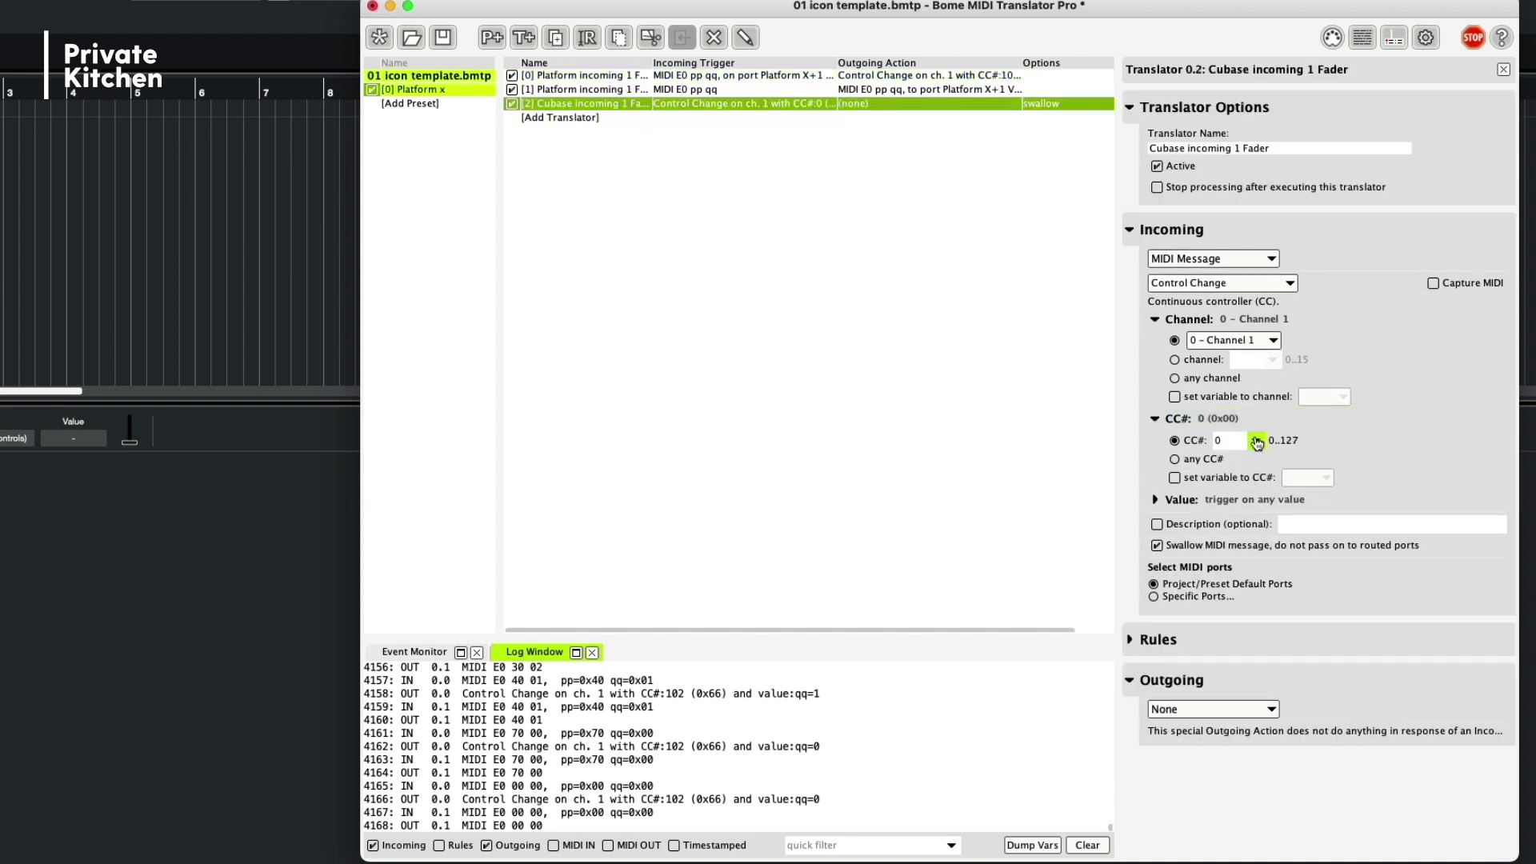
- Set the incoming CC to 102, unswallowed, from Bome MIDI Translator 1 Virtual In only
{"action": "left_click", "coordinate": [1233, 440]}
{"action": "key", "text": "BackSpace"}
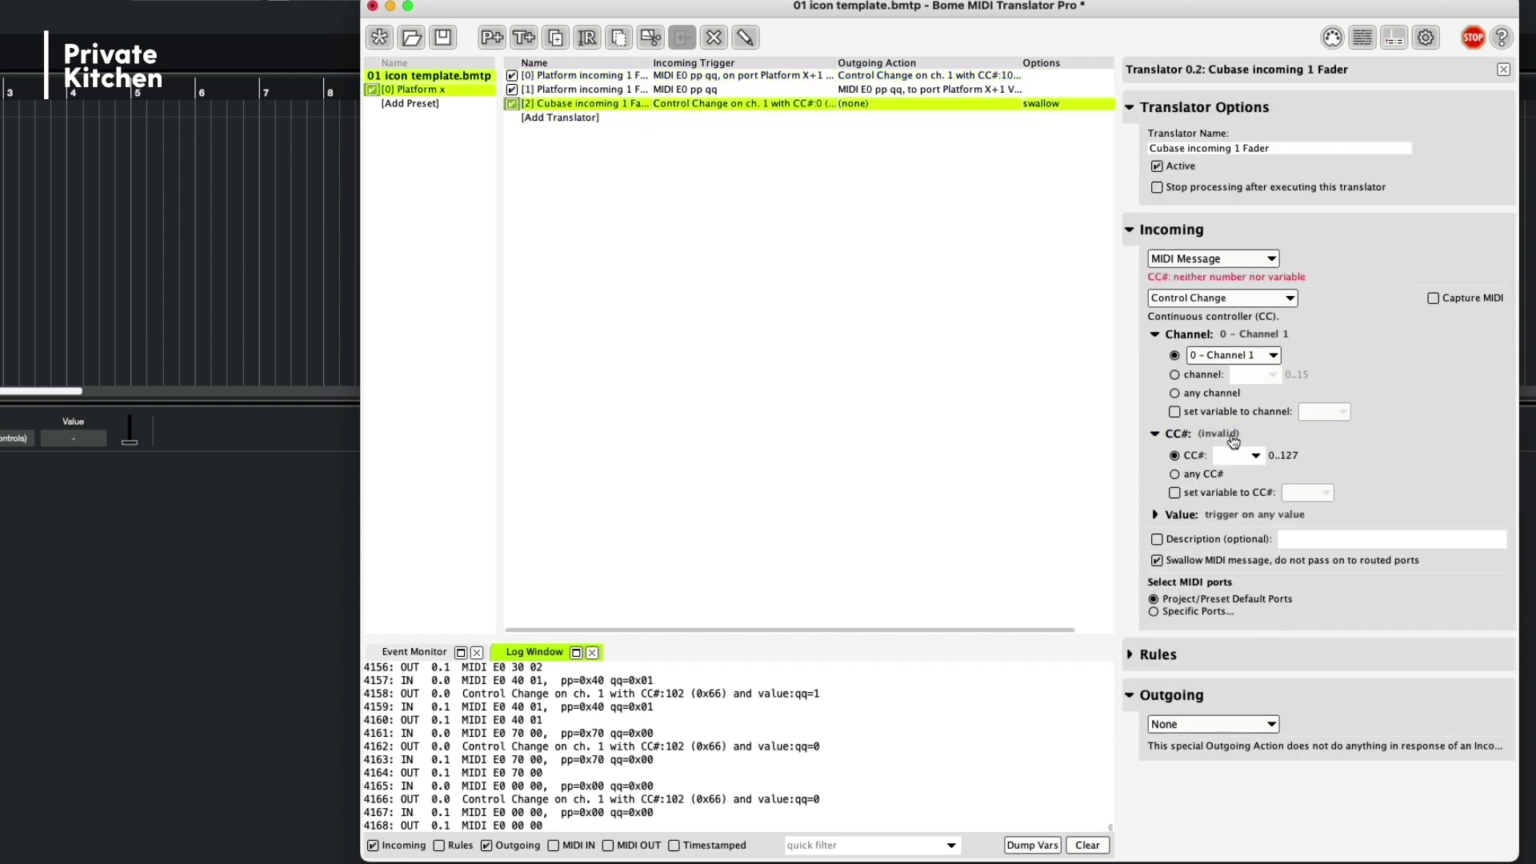
{"action": "type", "text": "102"}
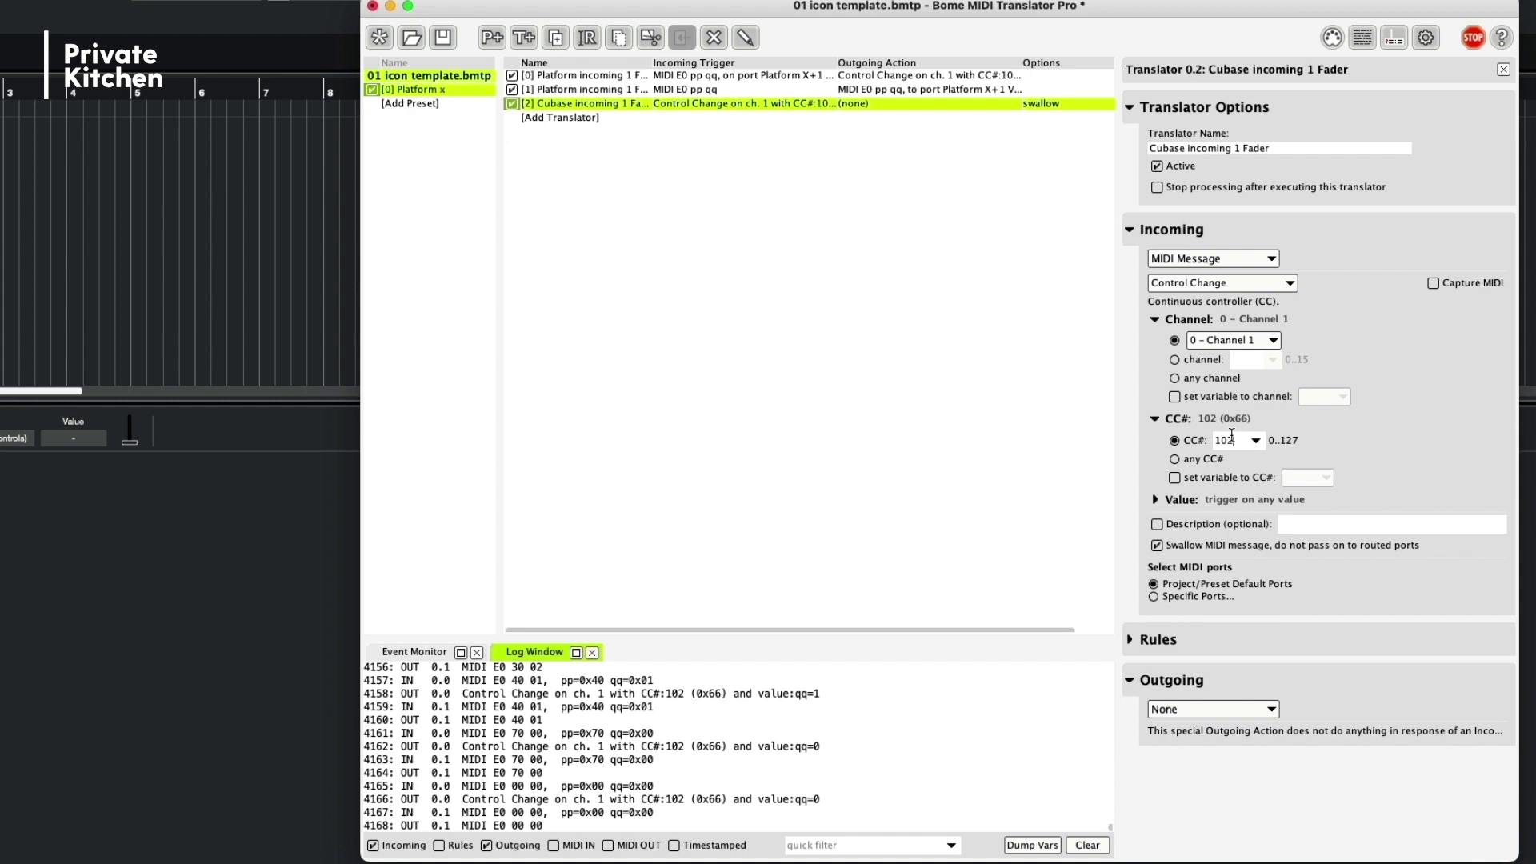
{"action": "left_click", "coordinate": [1157, 545]}
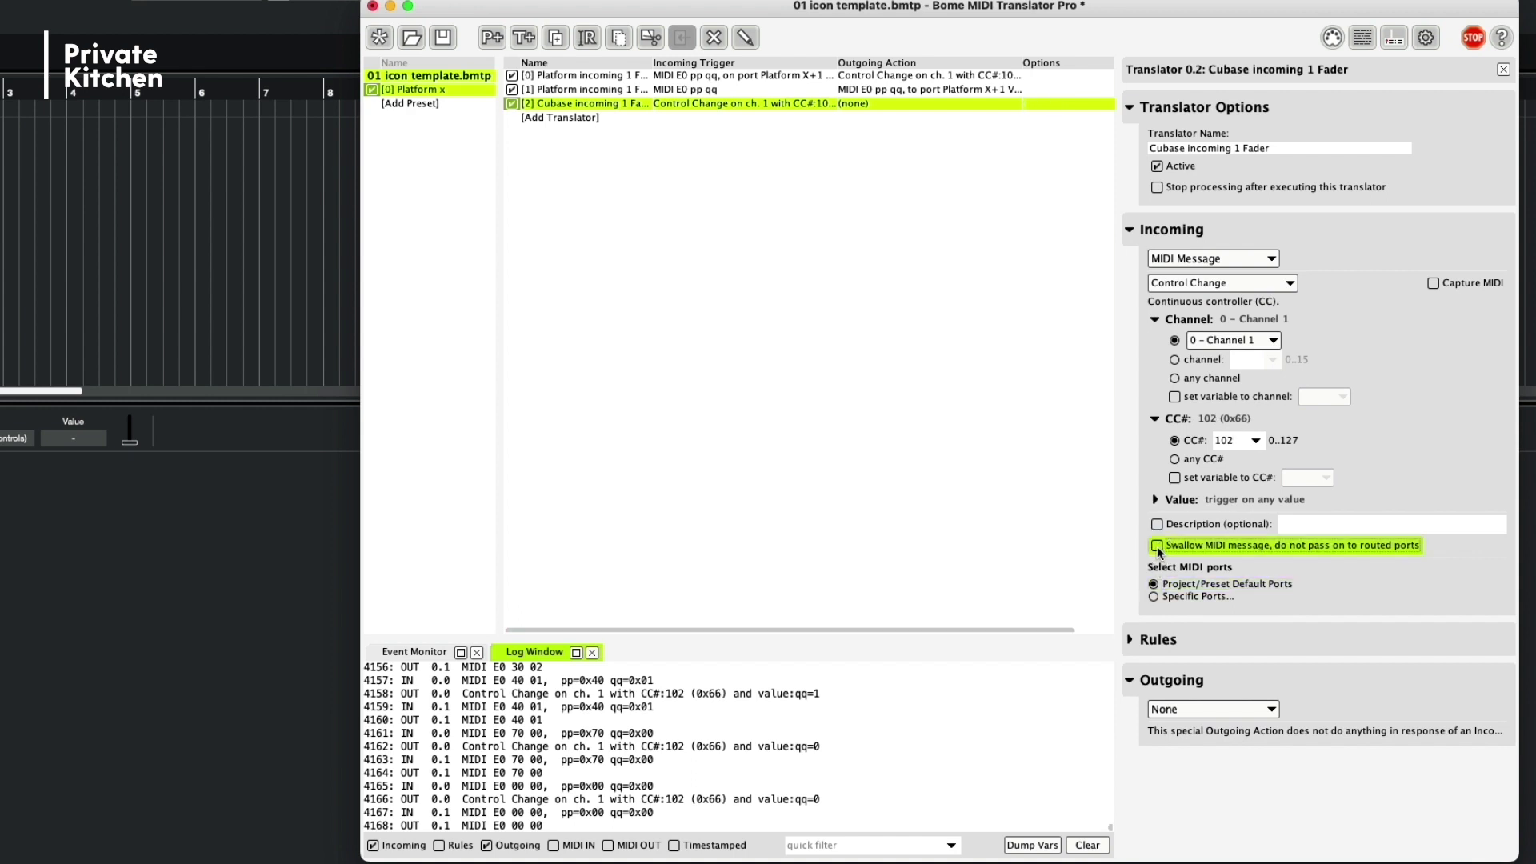
{"action": "left_click", "coordinate": [1154, 597]}
{"action": "left_click", "coordinate": [1210, 655]}
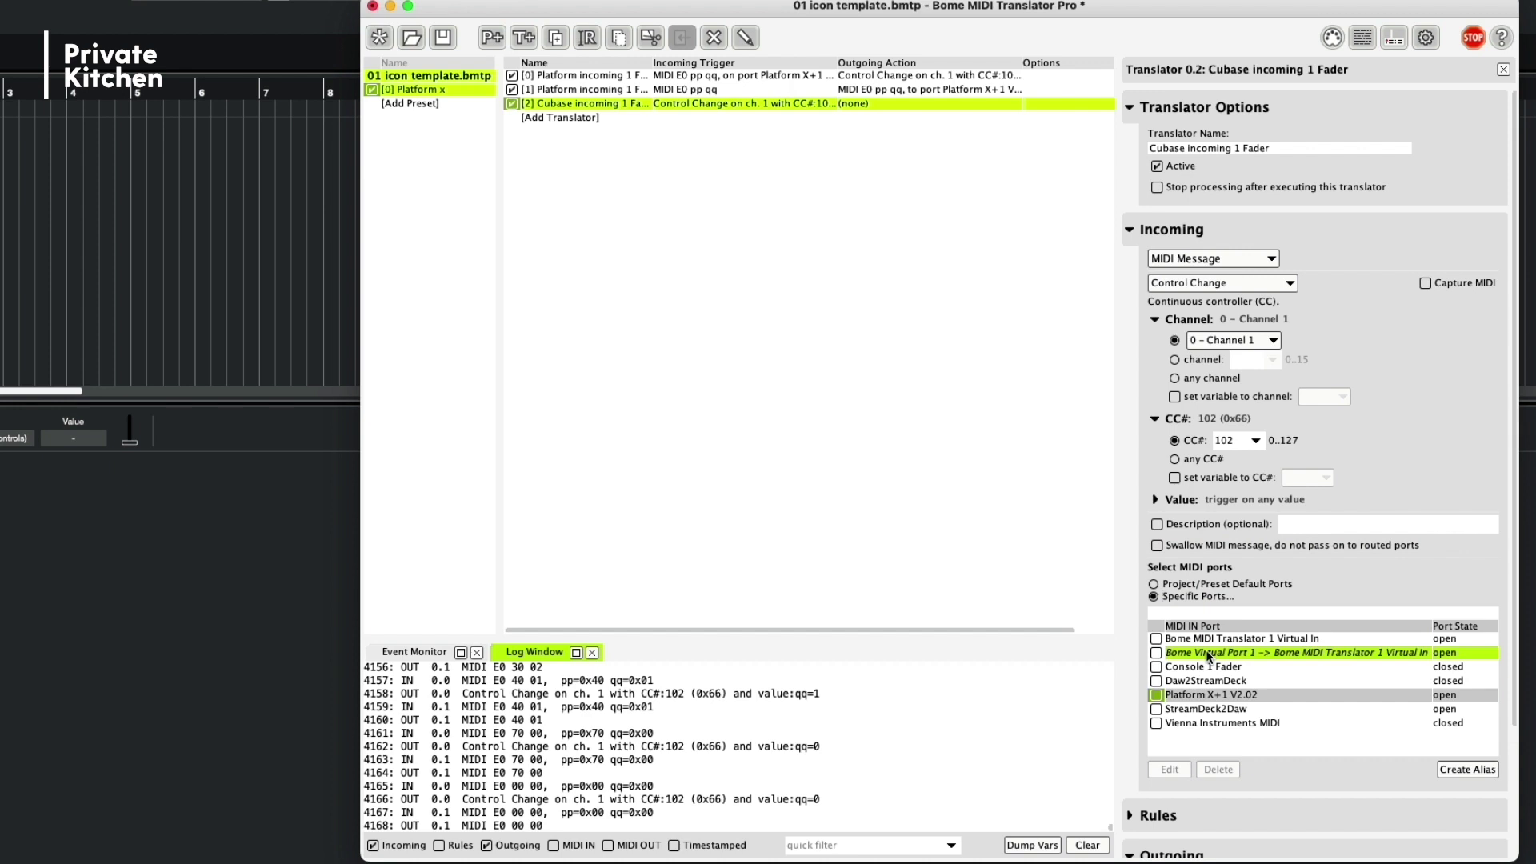
{"action": "left_click", "coordinate": [1157, 641]}
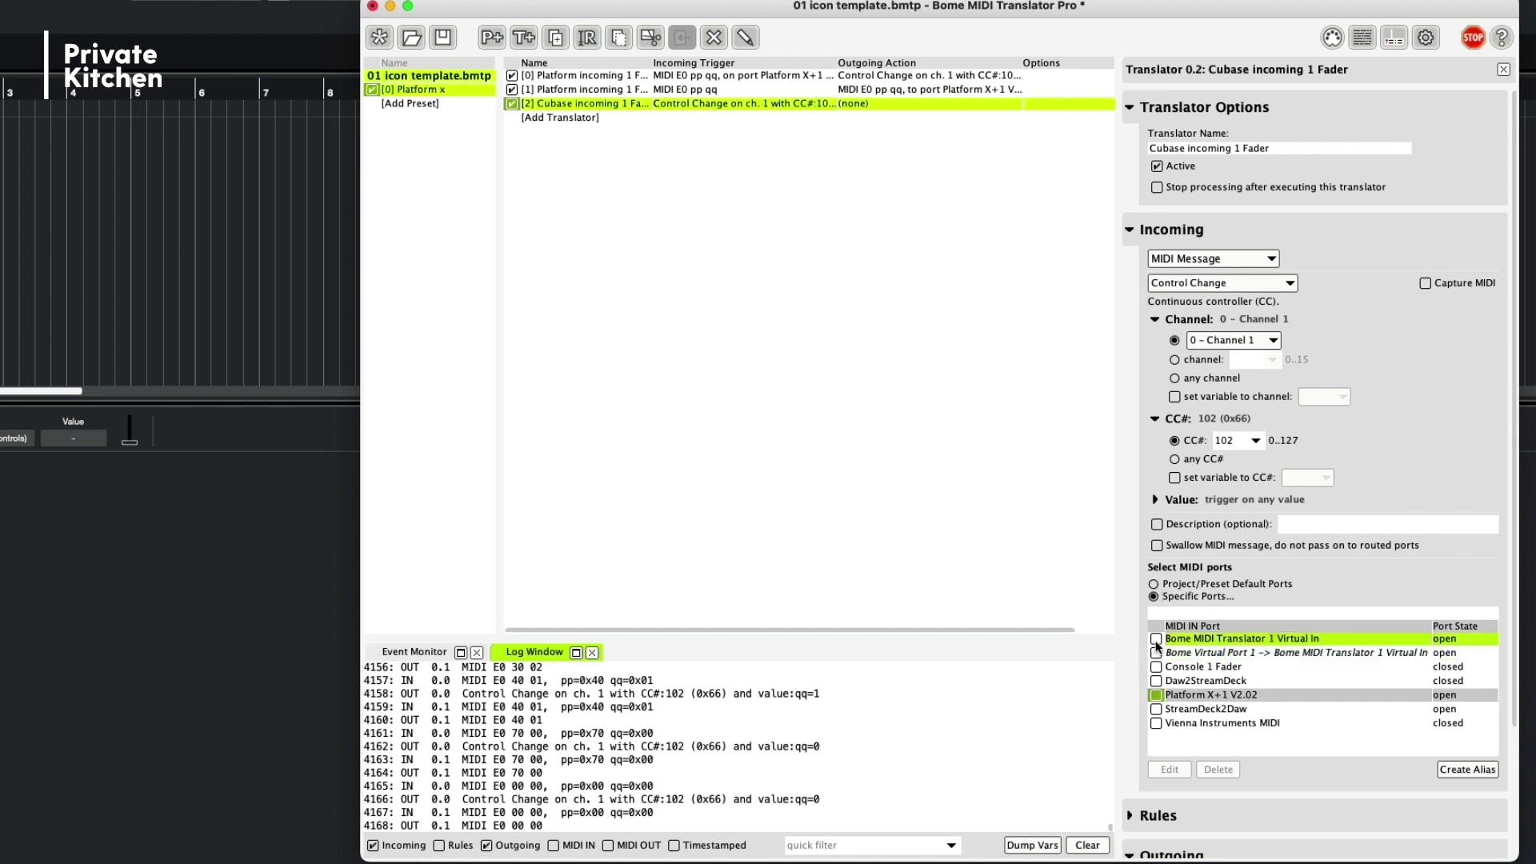
{"action": "left_click", "coordinate": [1156, 640]}
{"action": "scroll", "coordinate": [1158, 672], "scroll_direction": "down", "scroll_amount": 3}
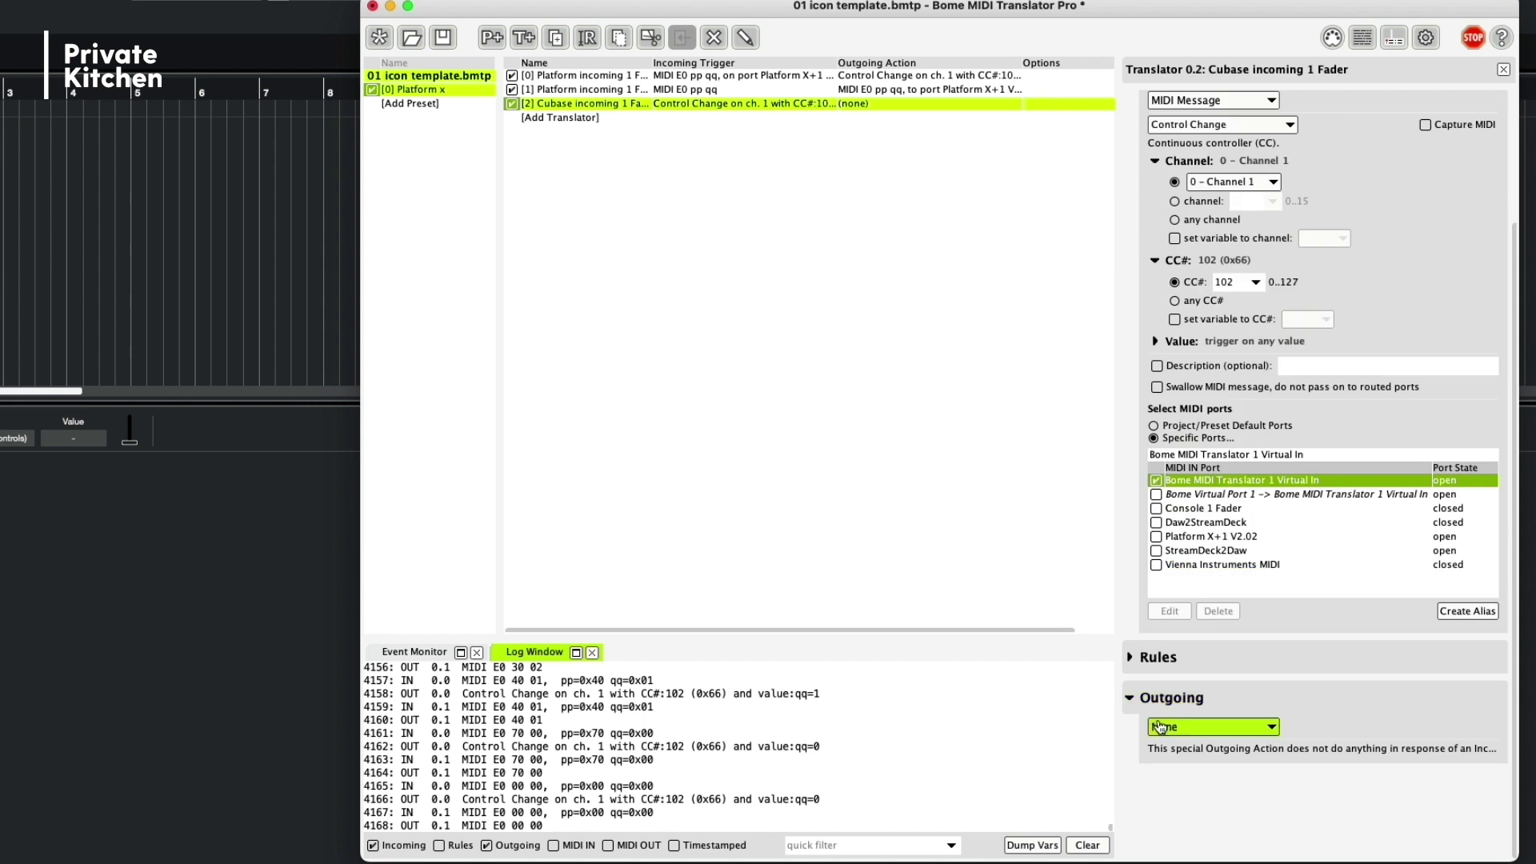
- Set the outgoing action to raw MIDI E0 pp qq sent to Specific Ports
{"action": "left_click", "coordinate": [1160, 727]}
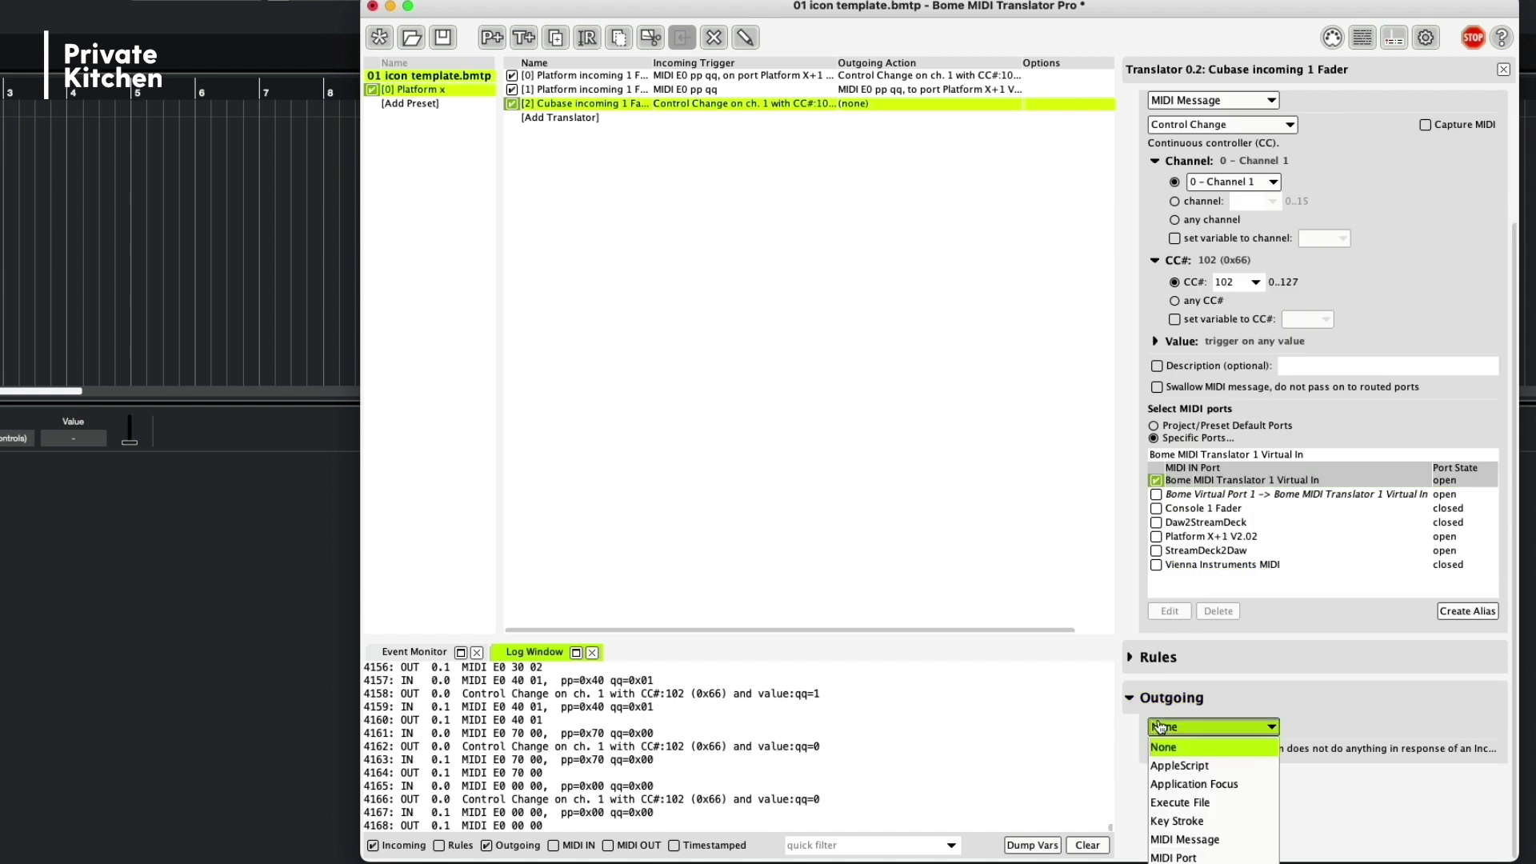
{"action": "left_click", "coordinate": [1168, 839]}
{"action": "scroll", "coordinate": [1167, 801], "scroll_direction": "down", "scroll_amount": 3}
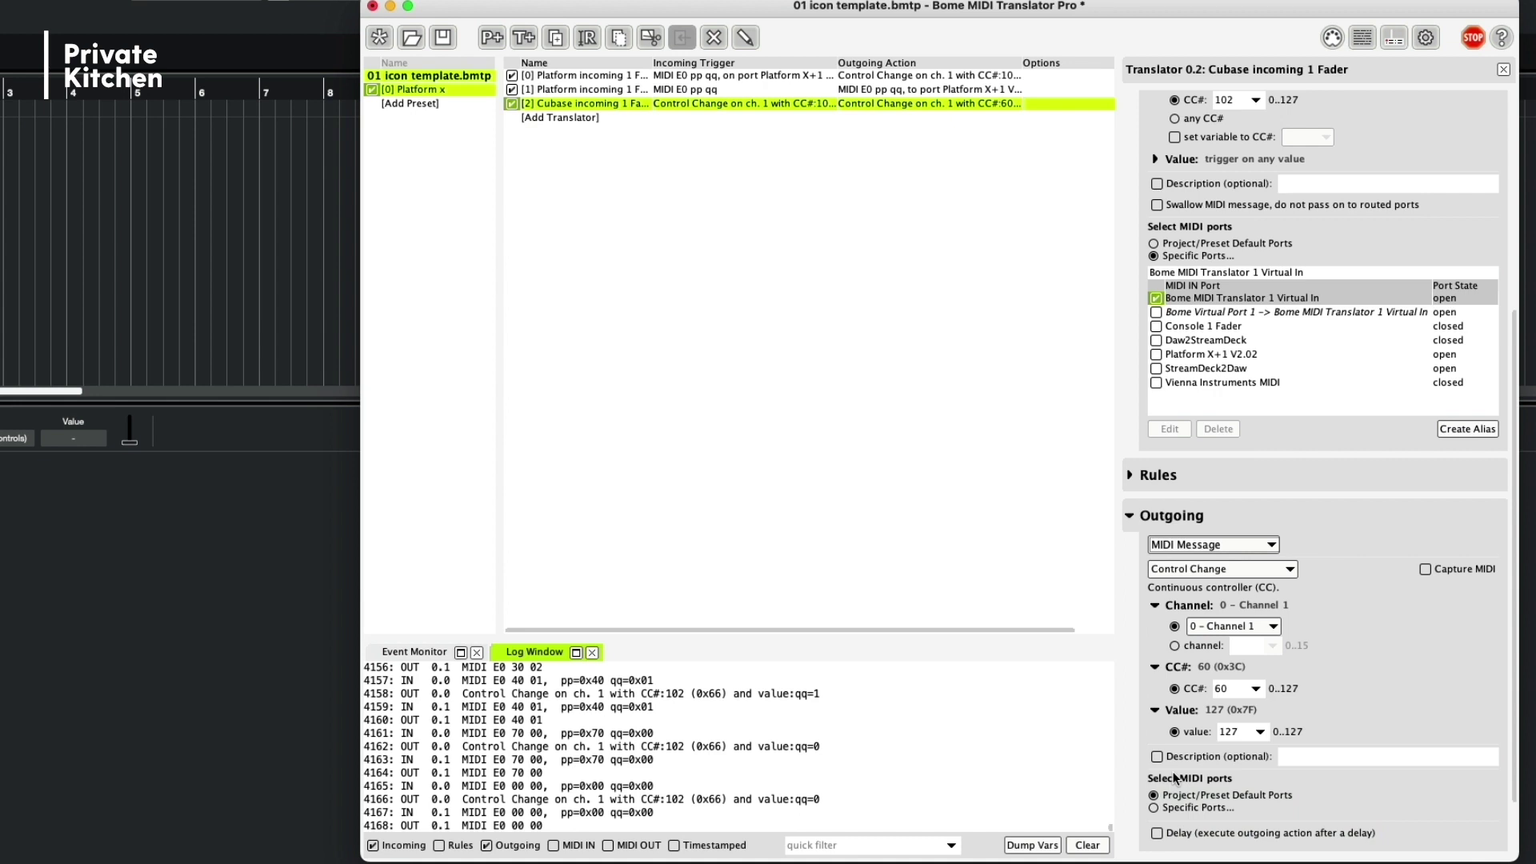
{"action": "left_click", "coordinate": [1219, 570]}
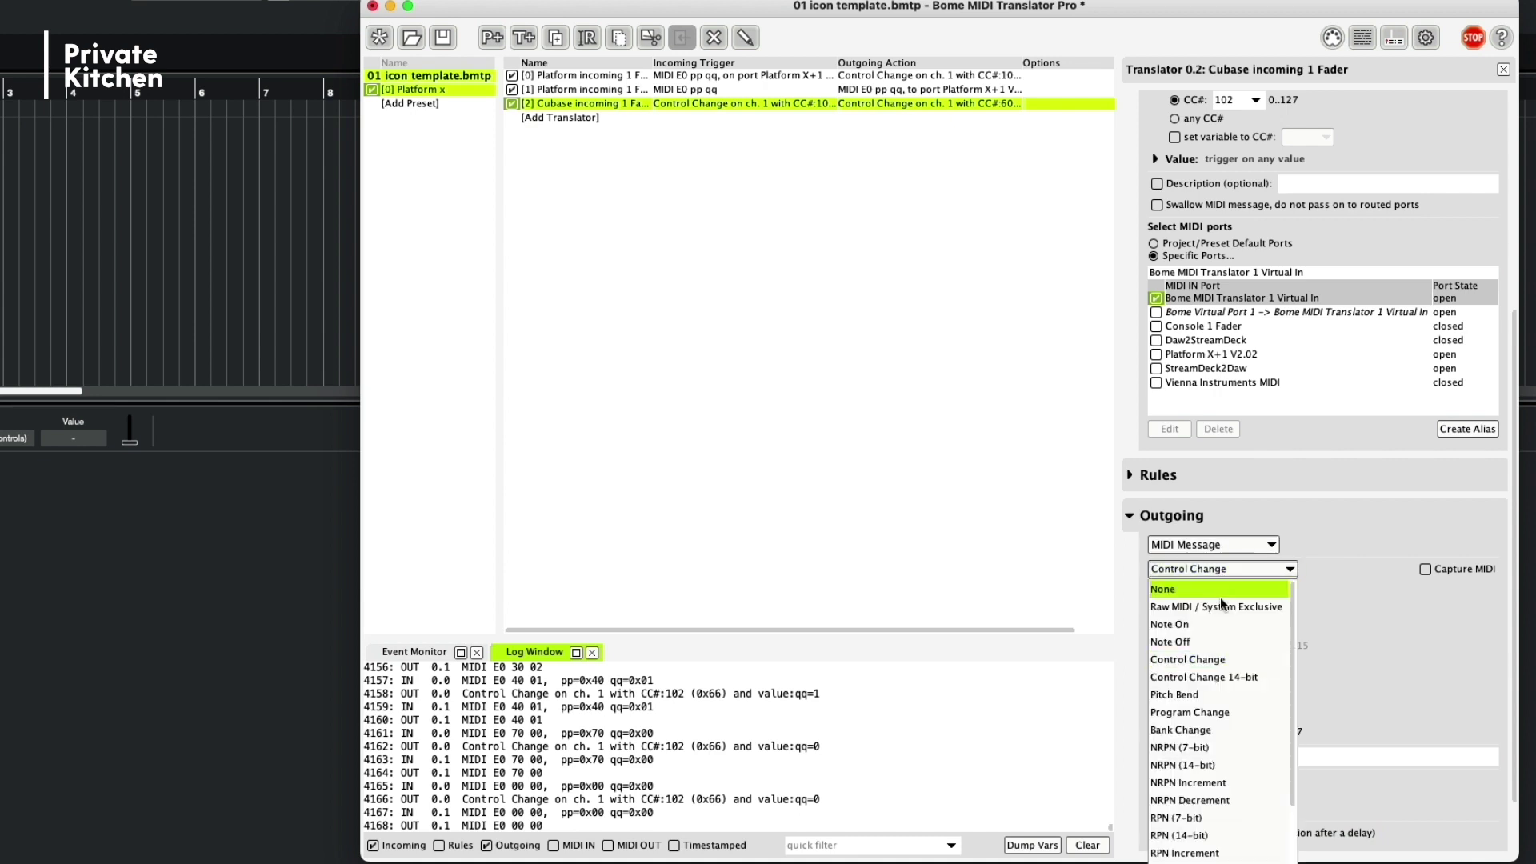
{"action": "left_click", "coordinate": [1224, 606]}
{"action": "left_click", "coordinate": [1232, 632]}
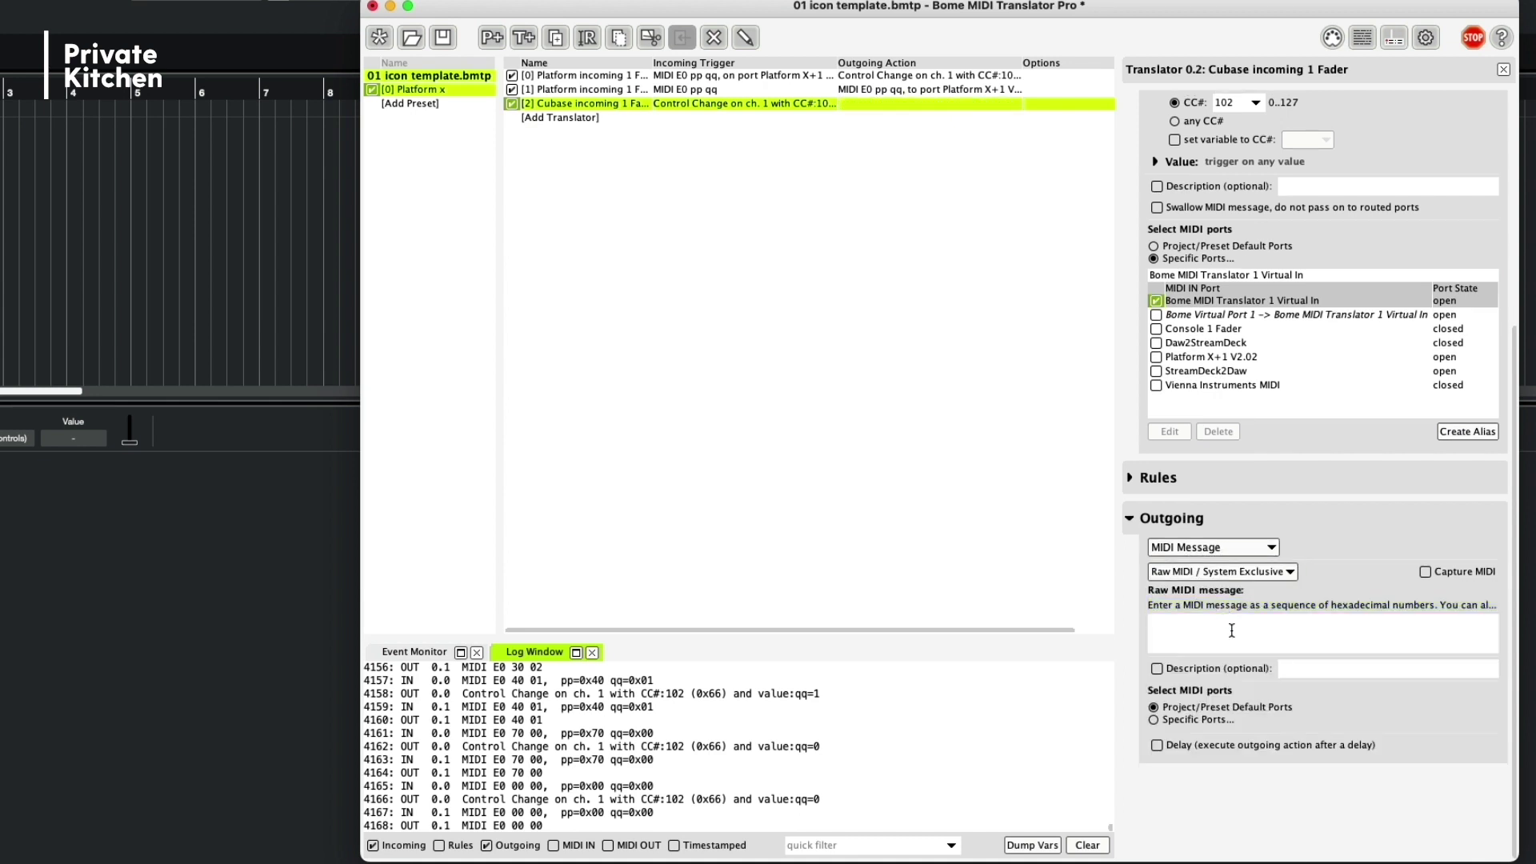
{"action": "type", "text": "E0 pp qq"}
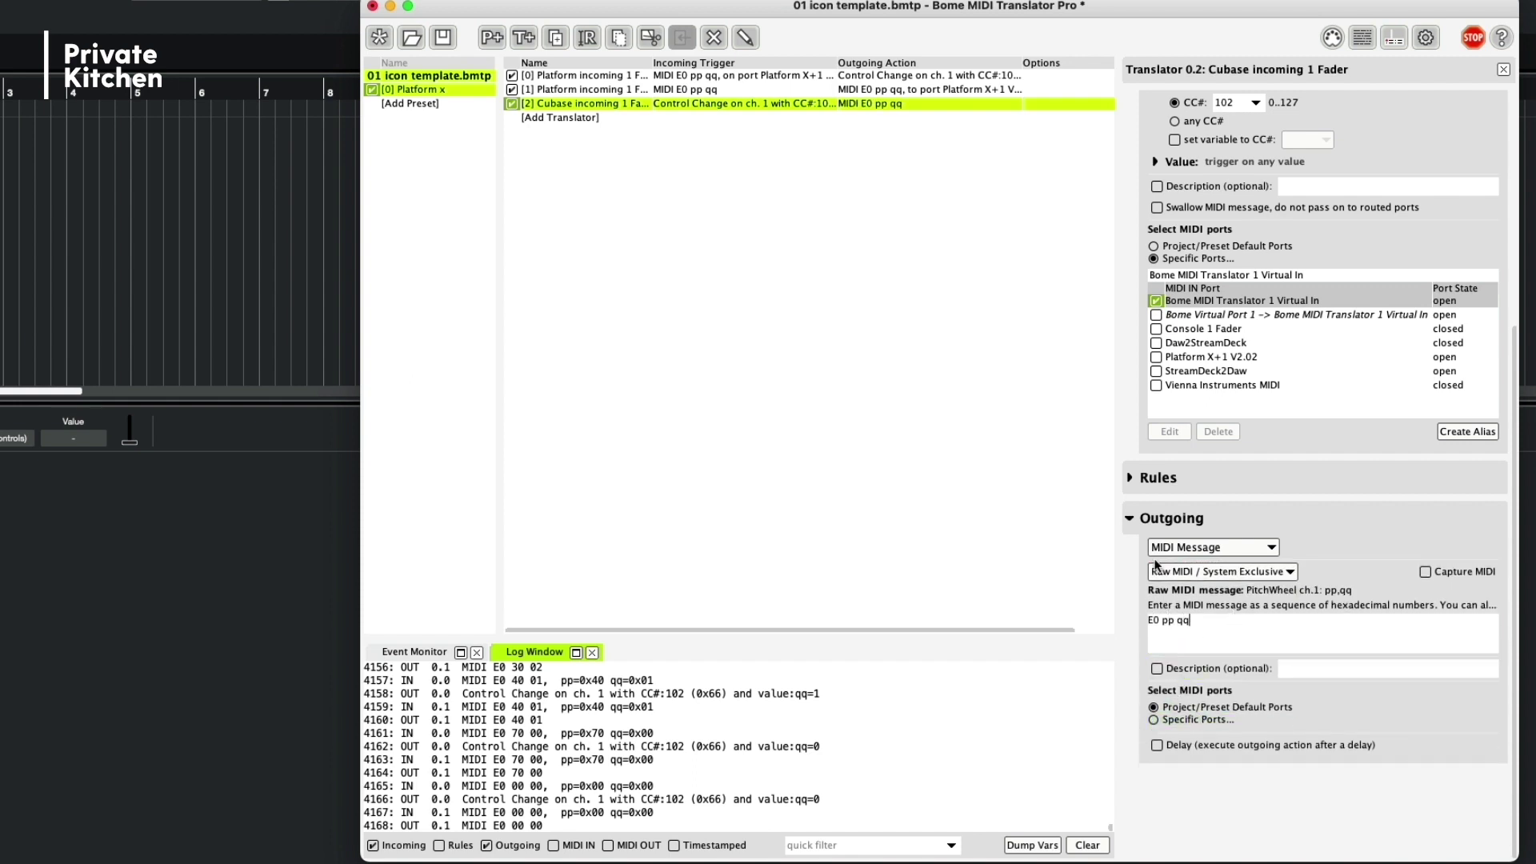
{"action": "left_click", "coordinate": [1153, 720]}
{"action": "scroll", "coordinate": [1192, 788], "scroll_direction": "down", "scroll_amount": 3}
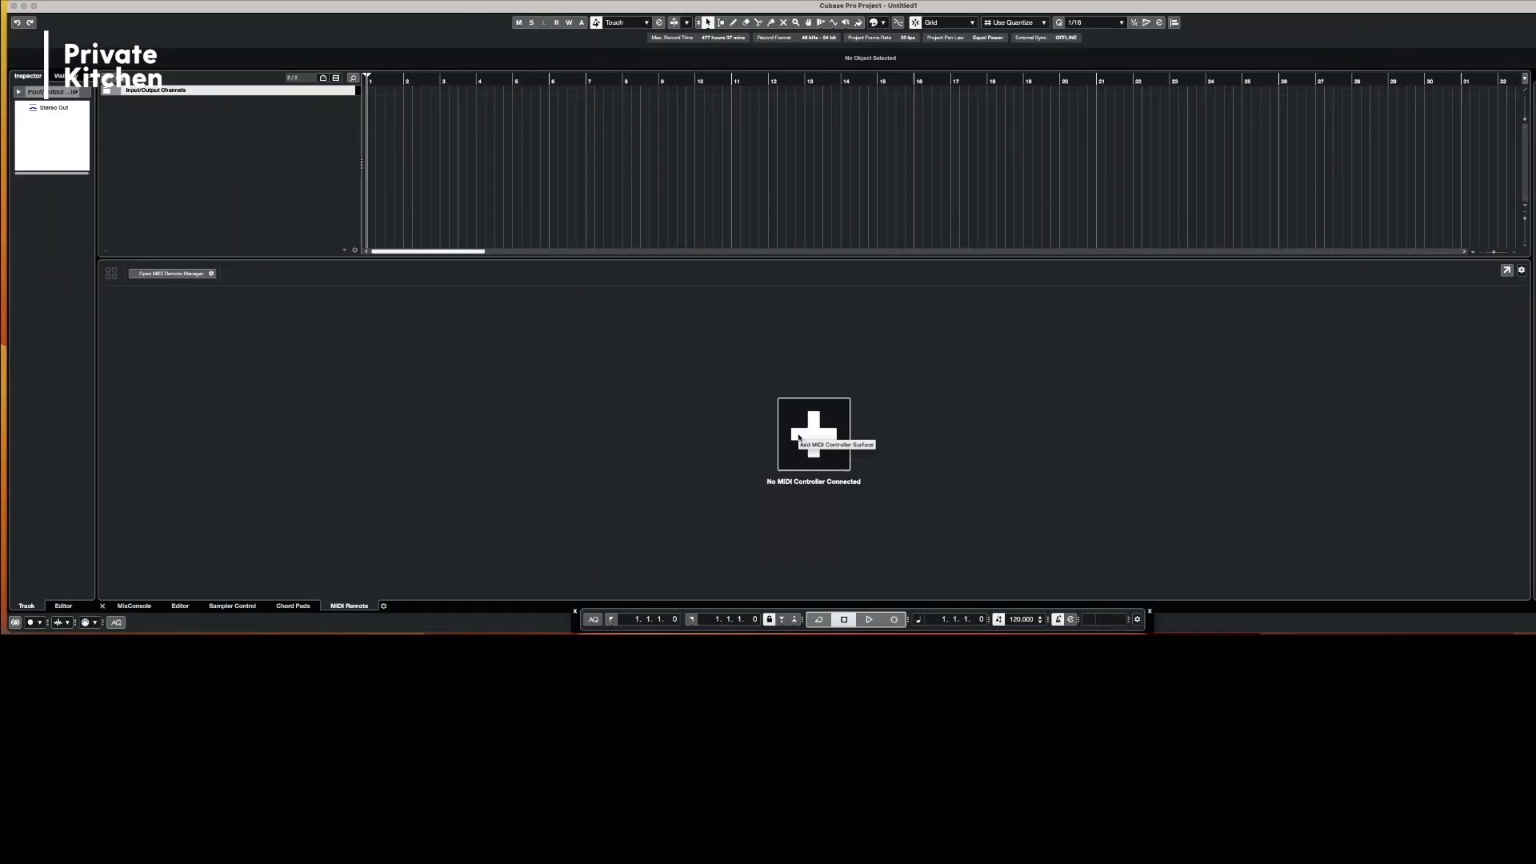
- Start a new MIDI controller surface with vendor Icon and model X 1
{"action": "left_click", "coordinate": [797, 474]}
{"action": "left_click", "coordinate": [681, 393]}
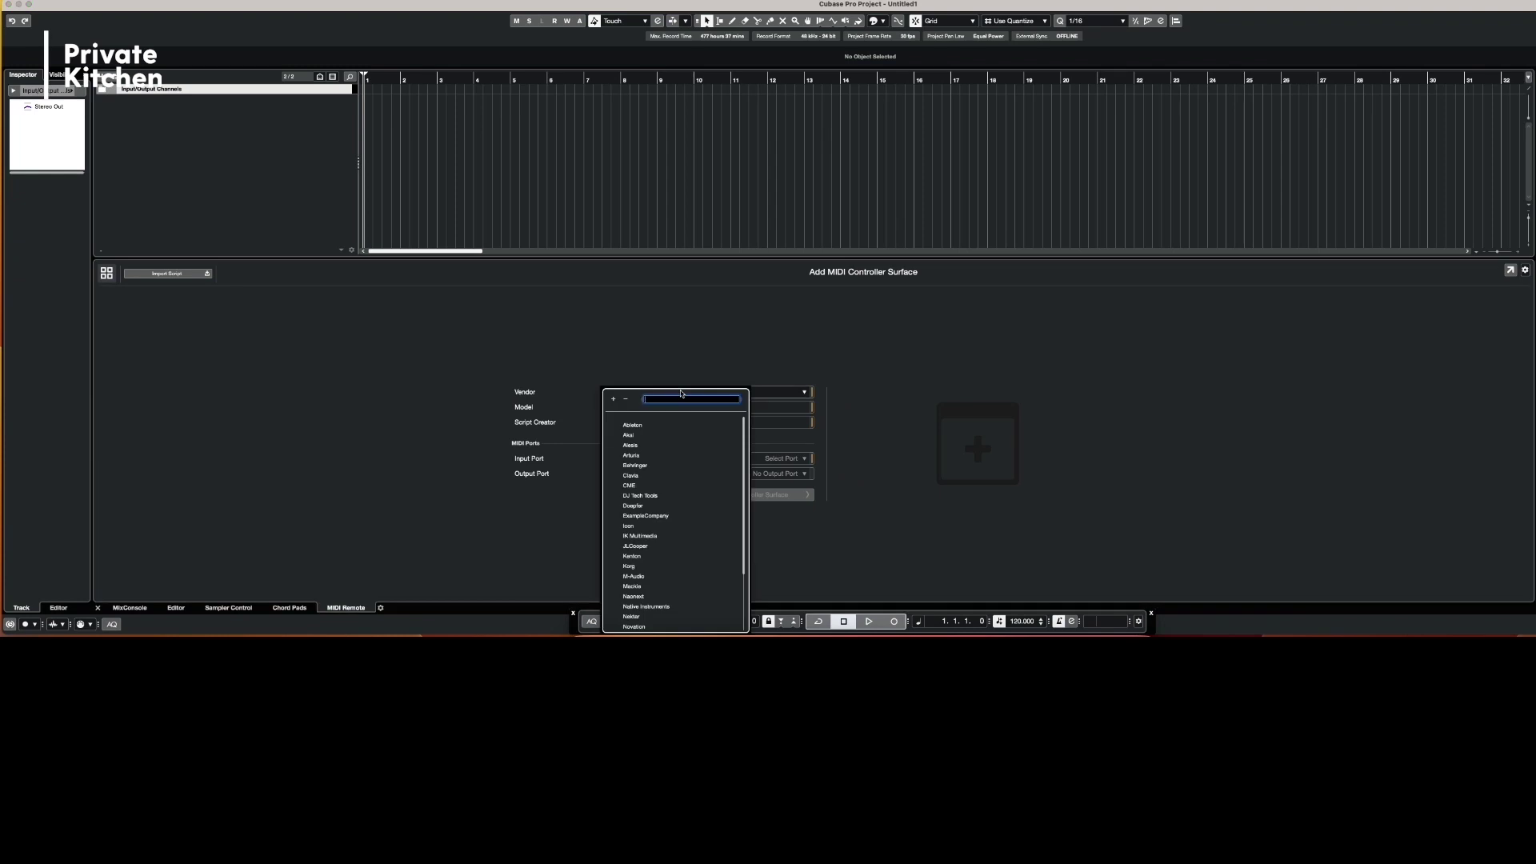
{"action": "type", "text": "Icon"}
{"action": "key", "text": "Return"}
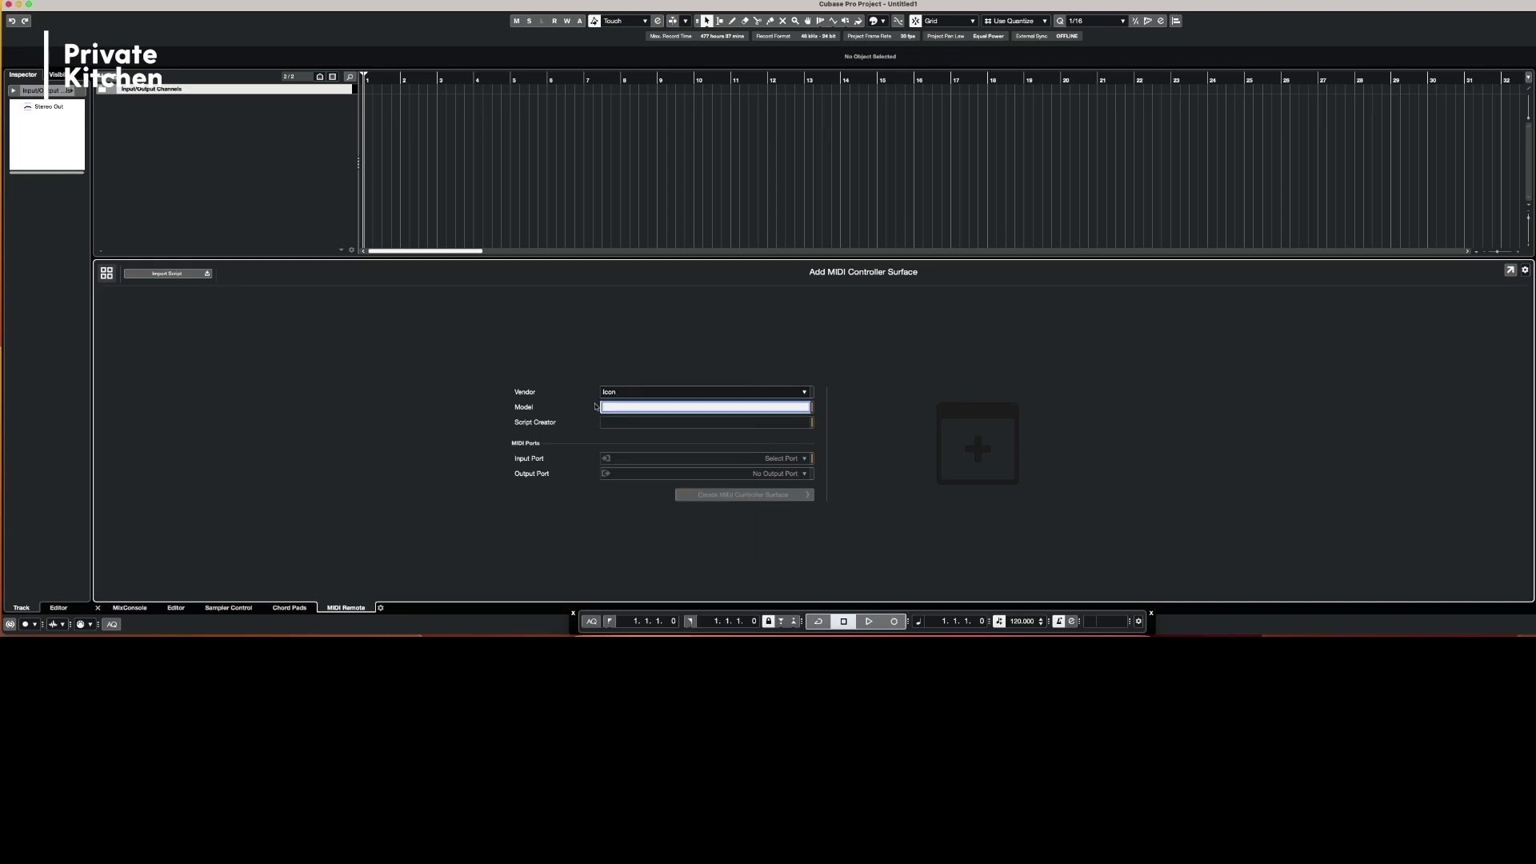
{"action": "left_click", "coordinate": [634, 408]}
{"action": "type", "text": "X"}
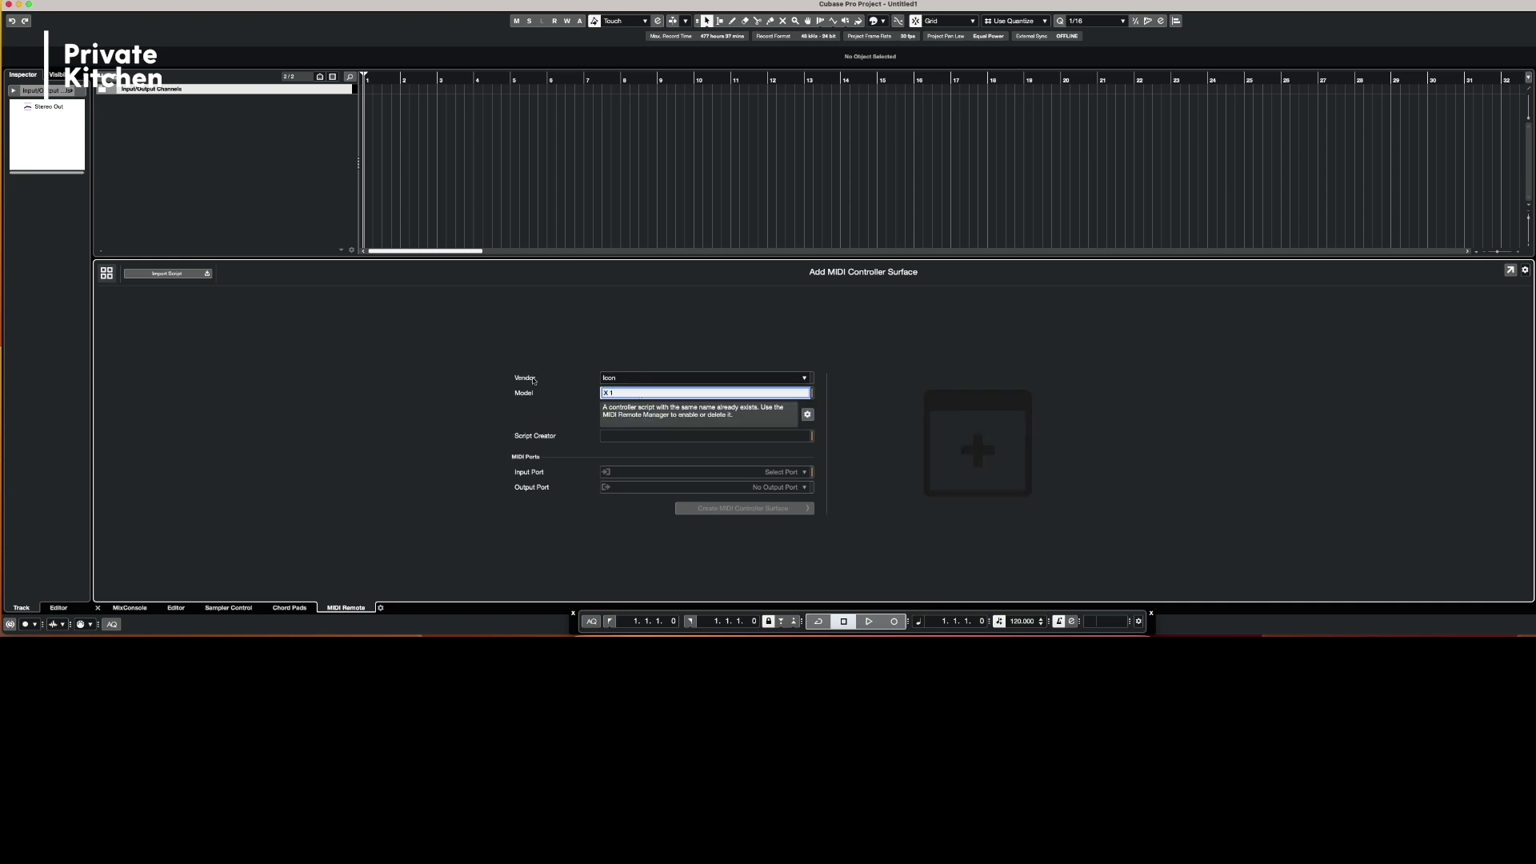
{"action": "type", "text": " 1"}
- Set Bome MIDI Translator 1 as both input and output port and create the surface
{"action": "left_click", "coordinate": [641, 471]}
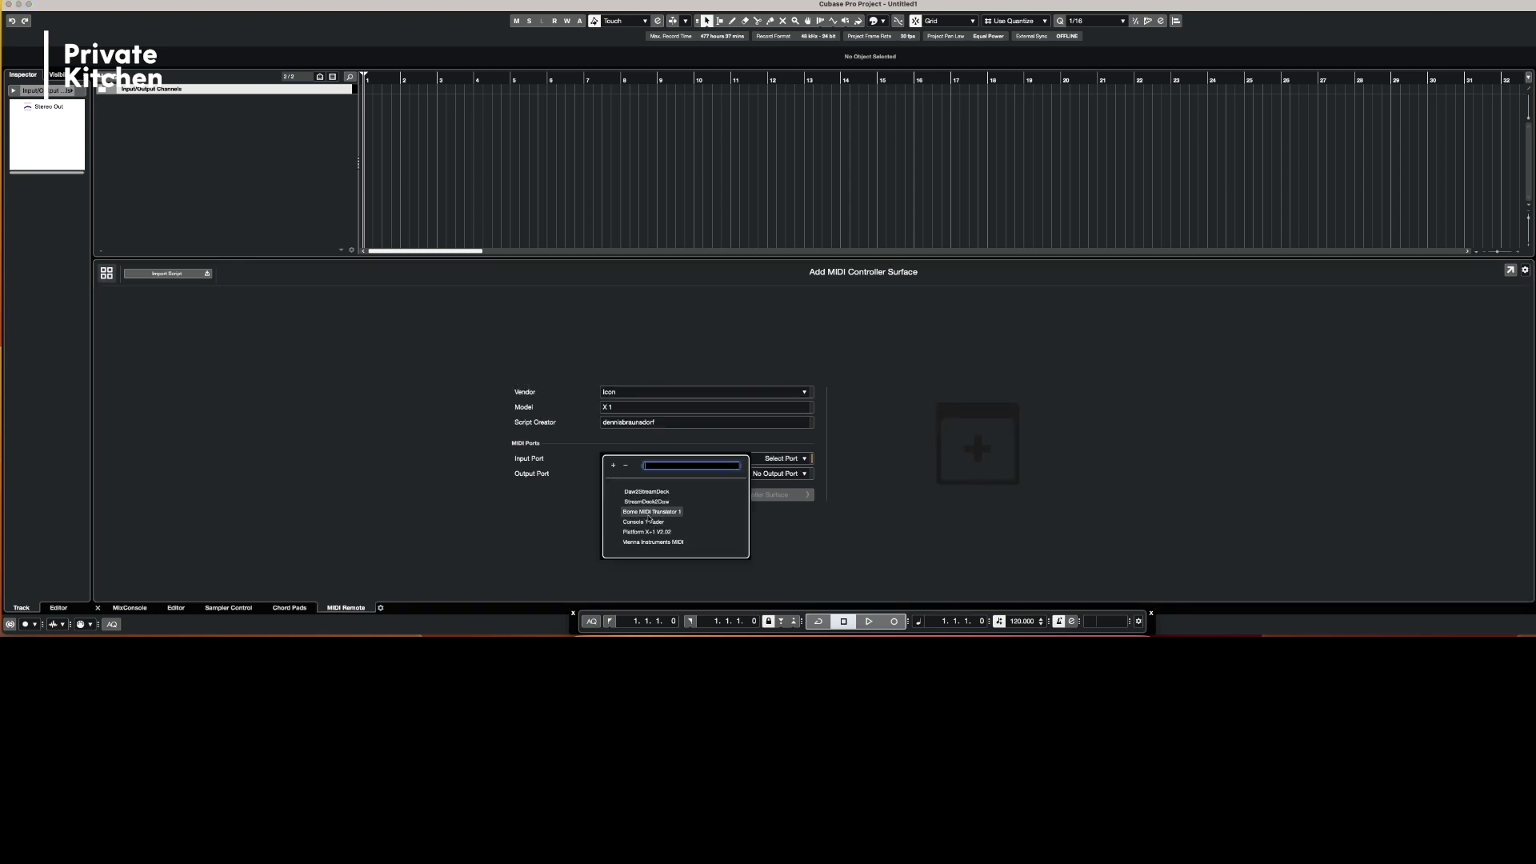
{"action": "left_click", "coordinate": [648, 513]}
{"action": "left_click", "coordinate": [636, 474]}
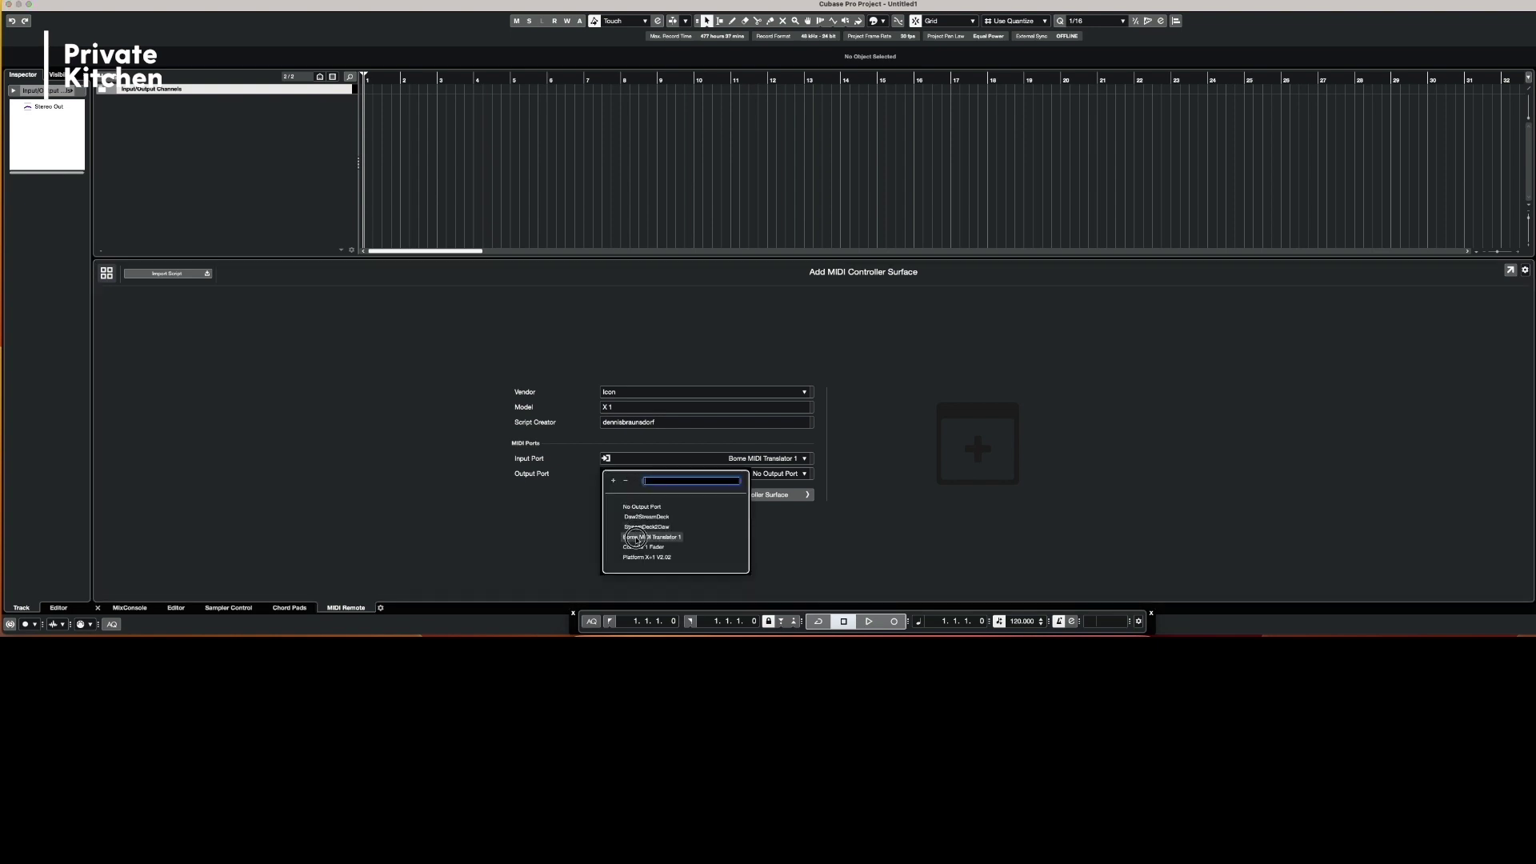
{"action": "left_click", "coordinate": [636, 538]}
{"action": "left_click", "coordinate": [757, 459]}
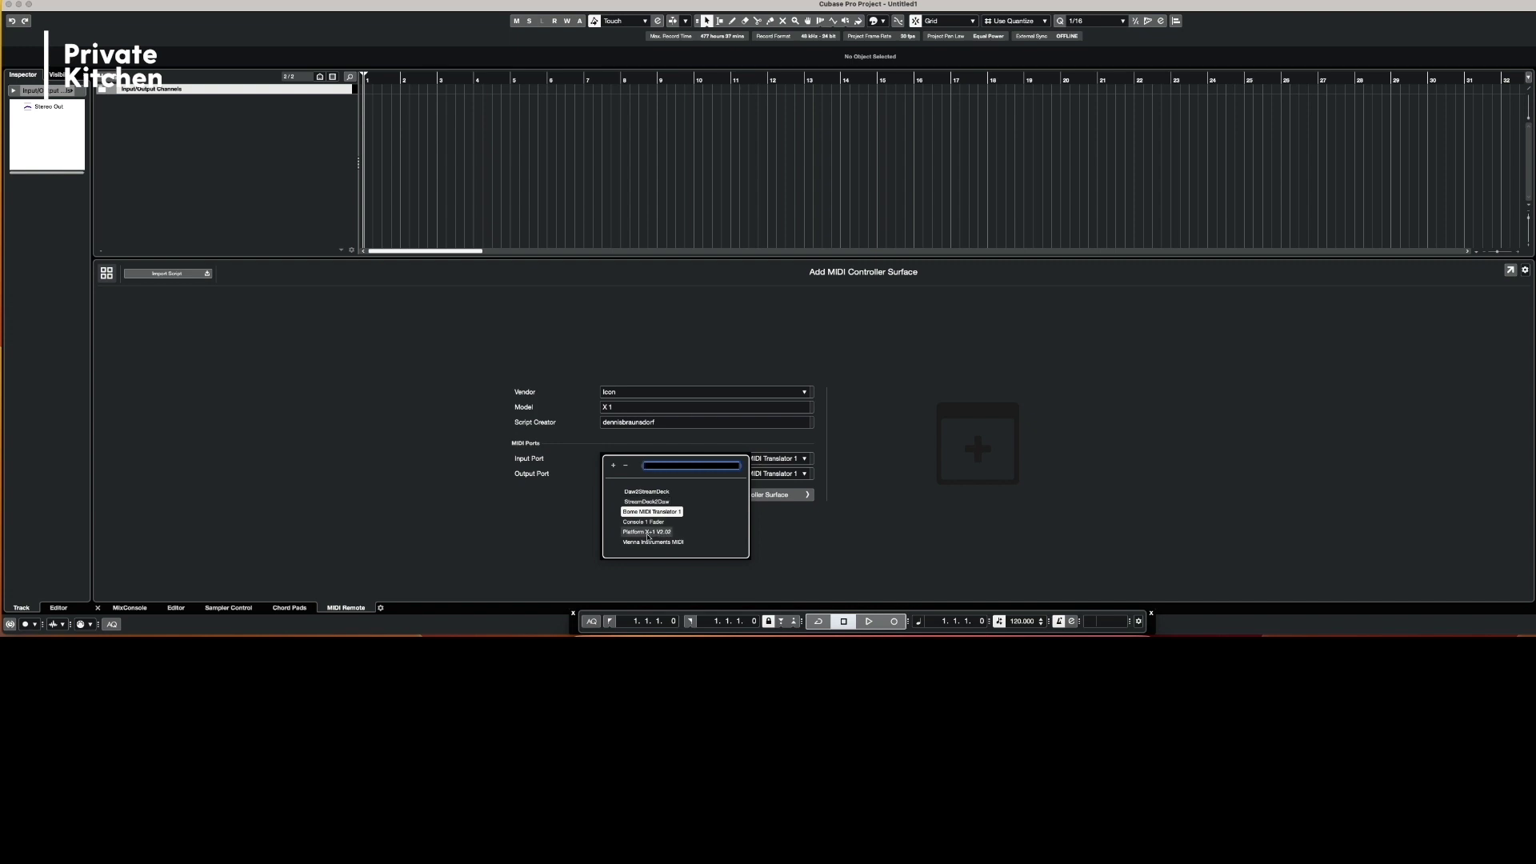
{"action": "left_click", "coordinate": [693, 517]}
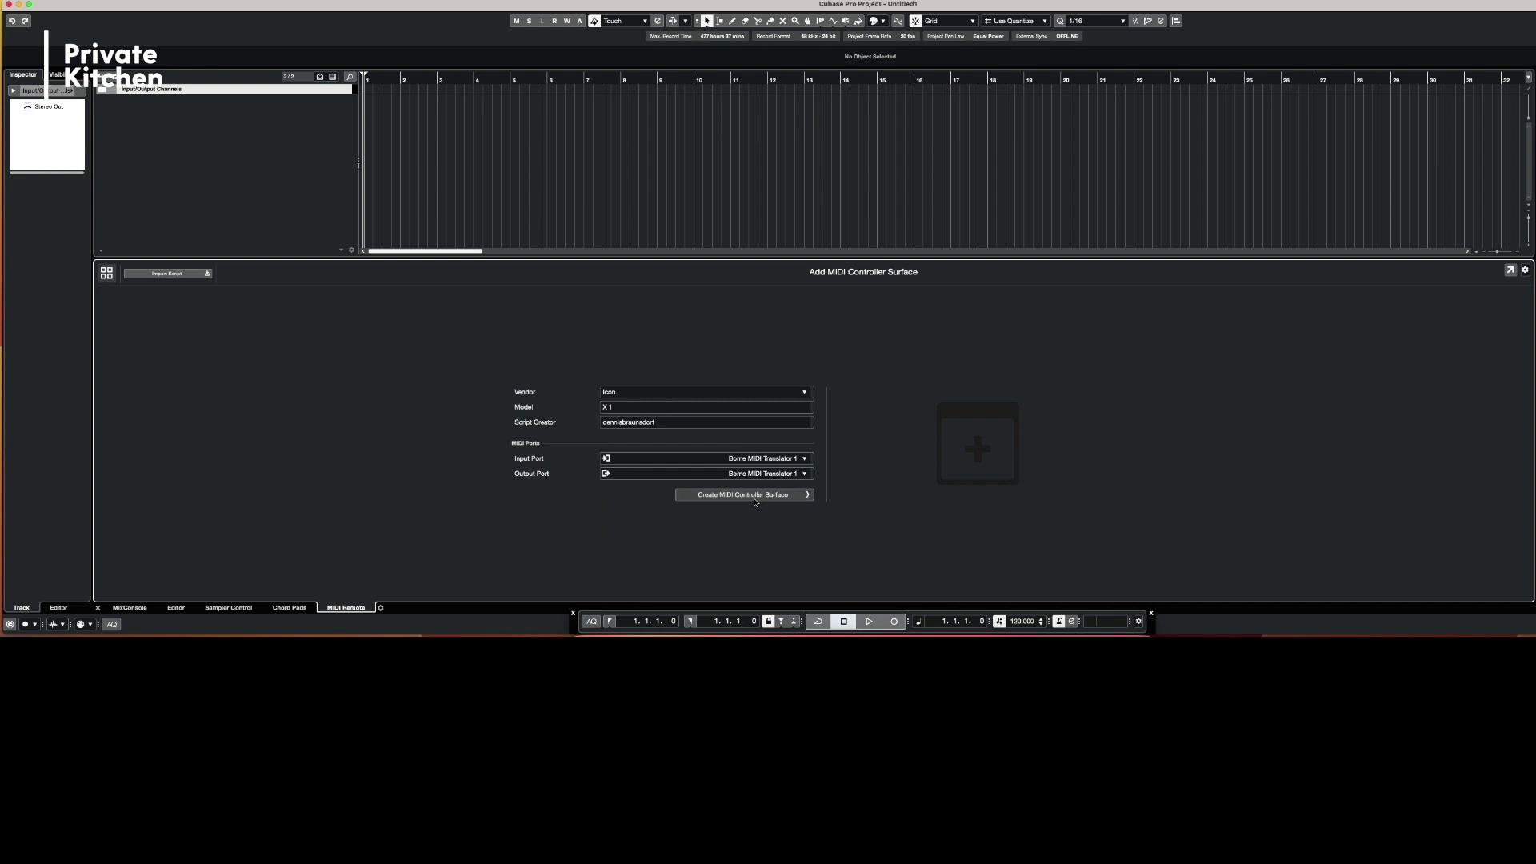
{"action": "left_click", "coordinate": [743, 496]}
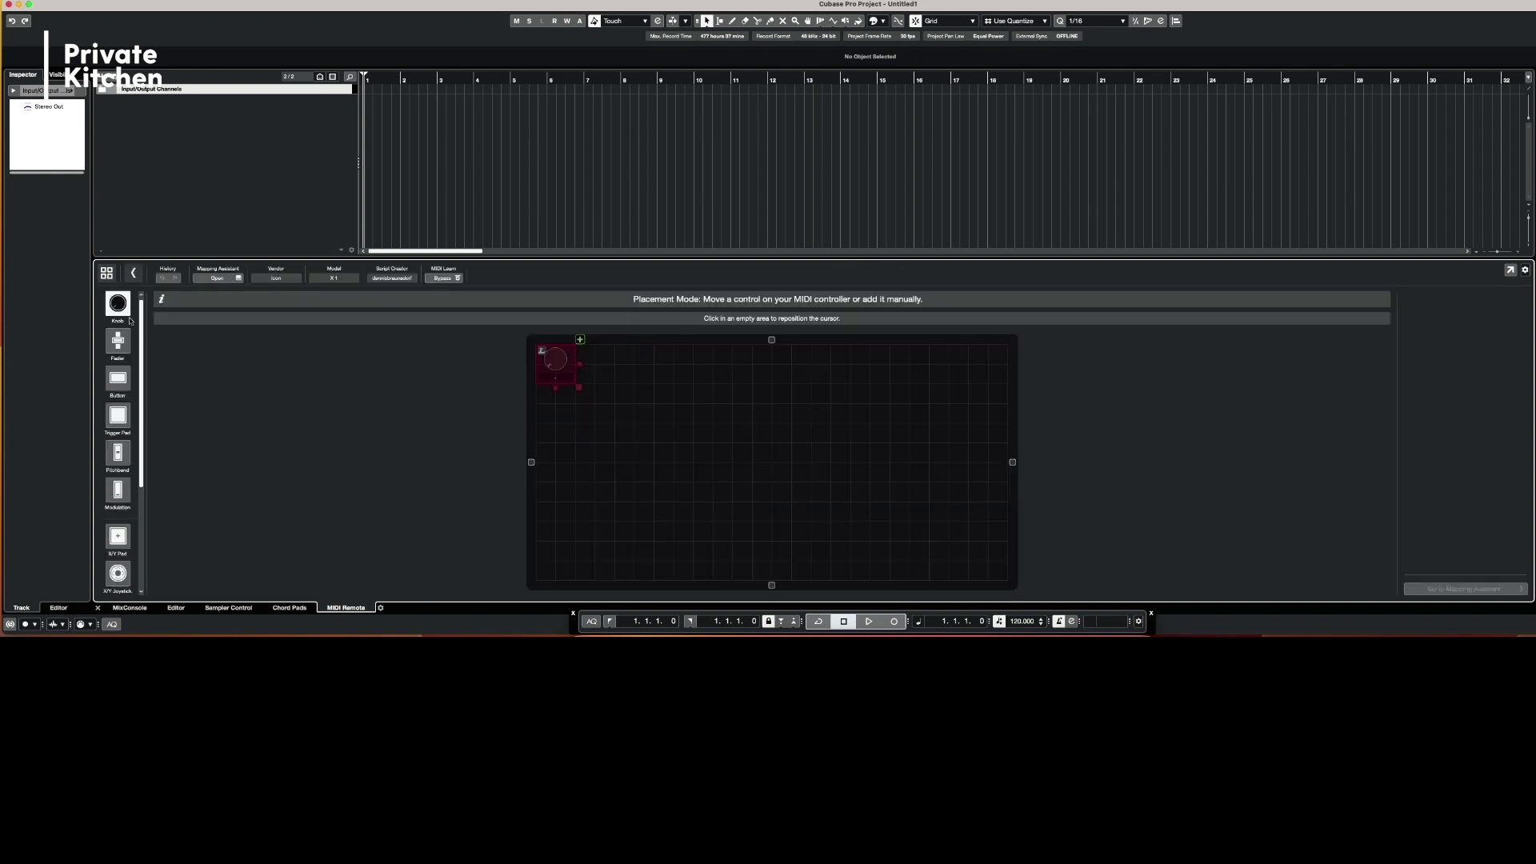
- Make the placed control a fader, stretch it to near full height and widen it
{"action": "left_click", "coordinate": [121, 349]}
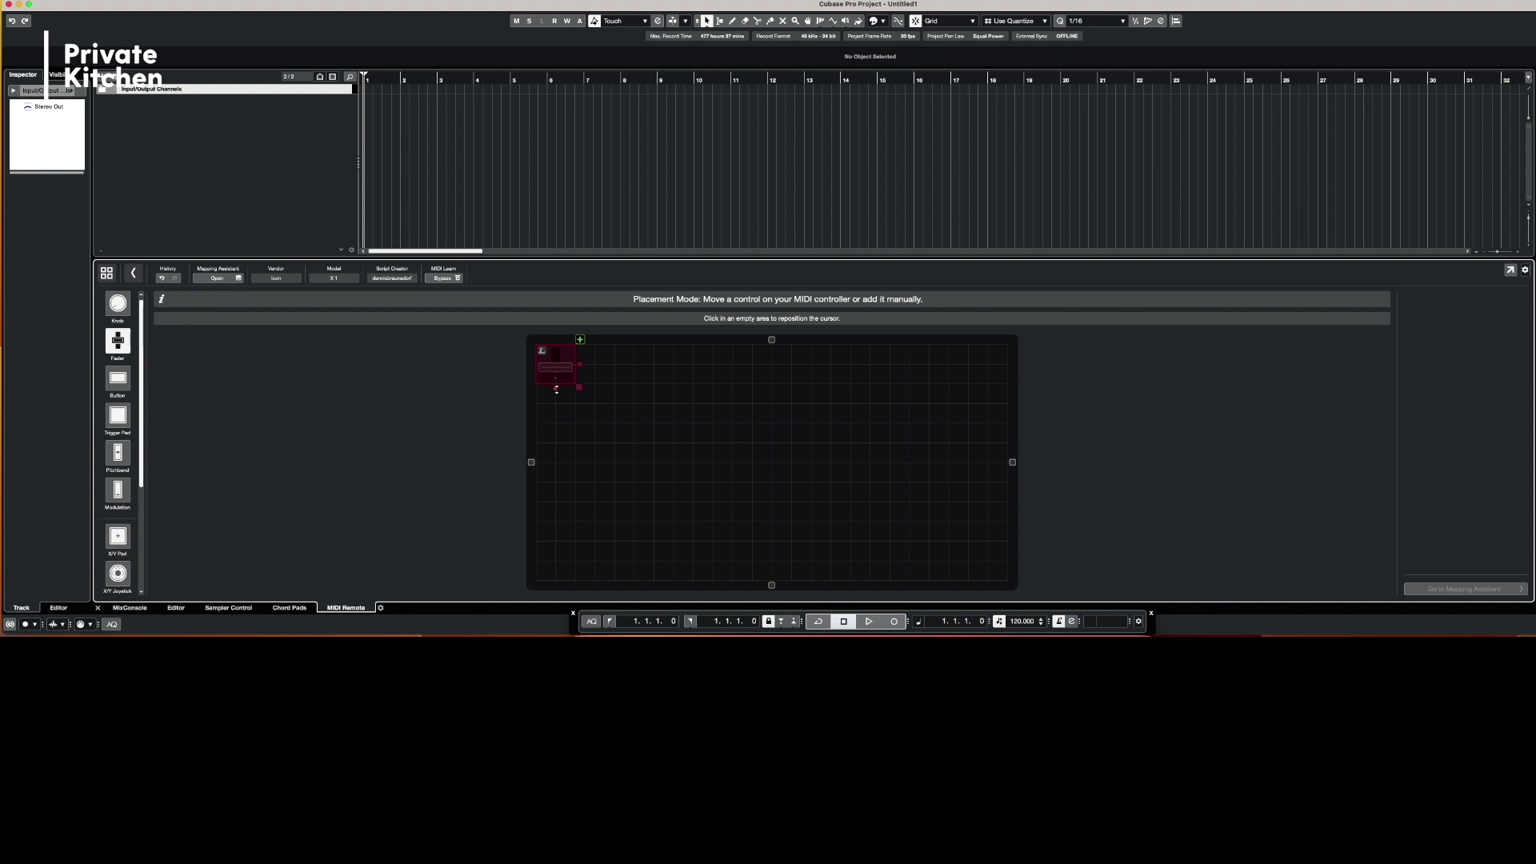
{"action": "left_click_drag", "start_coordinate": [552, 387], "coordinate": [546, 630]}
{"action": "left_click_drag", "start_coordinate": [580, 462], "coordinate": [624, 468]}
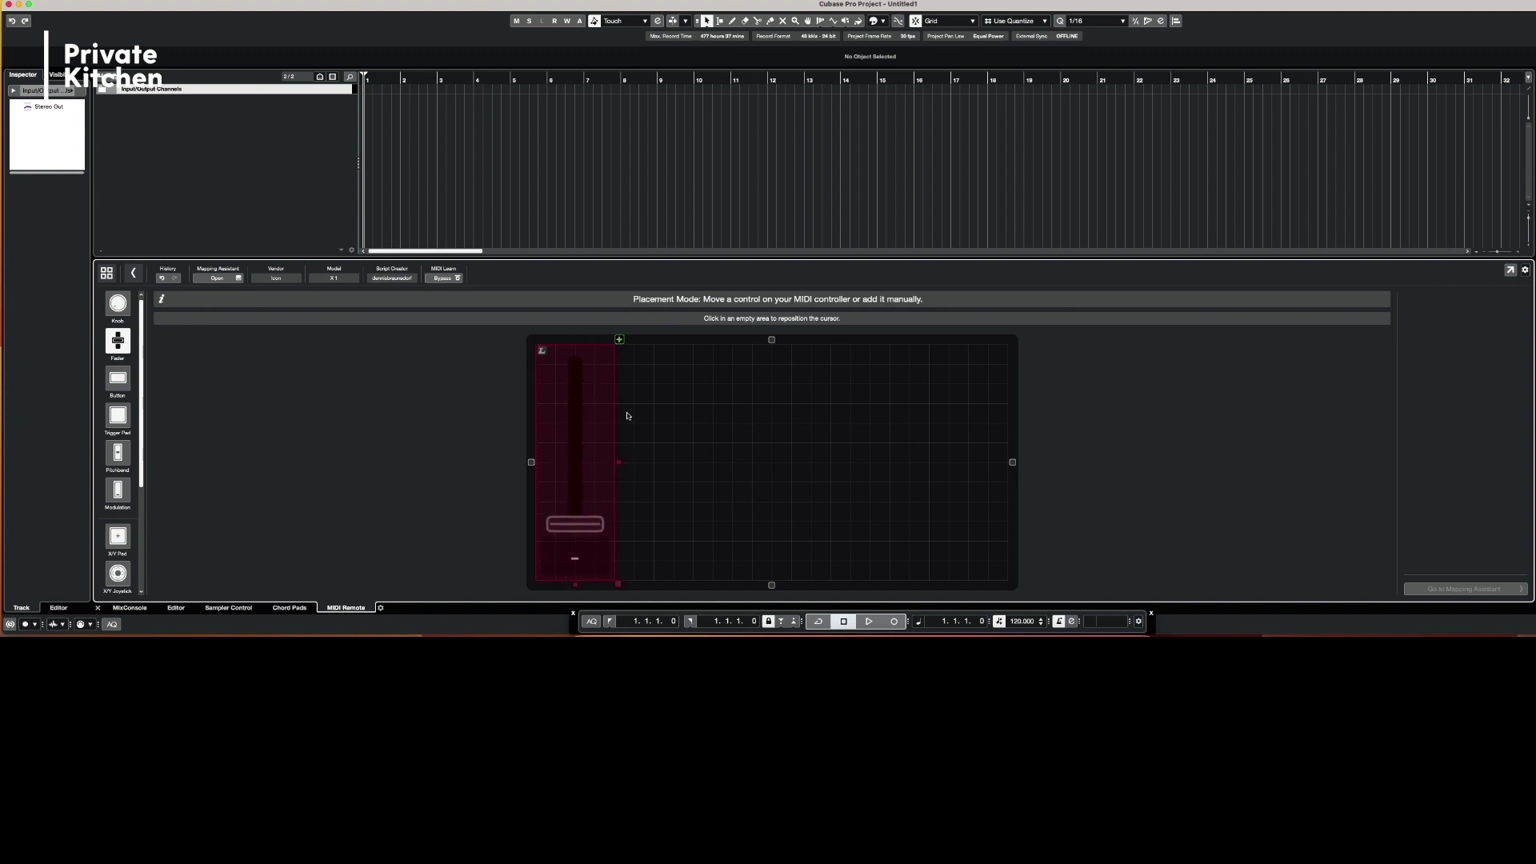
{"action": "left_click", "coordinate": [621, 340]}
- Add more faders in the adjoining slots to form a row of eight
{"action": "left_click", "coordinate": [626, 359]}
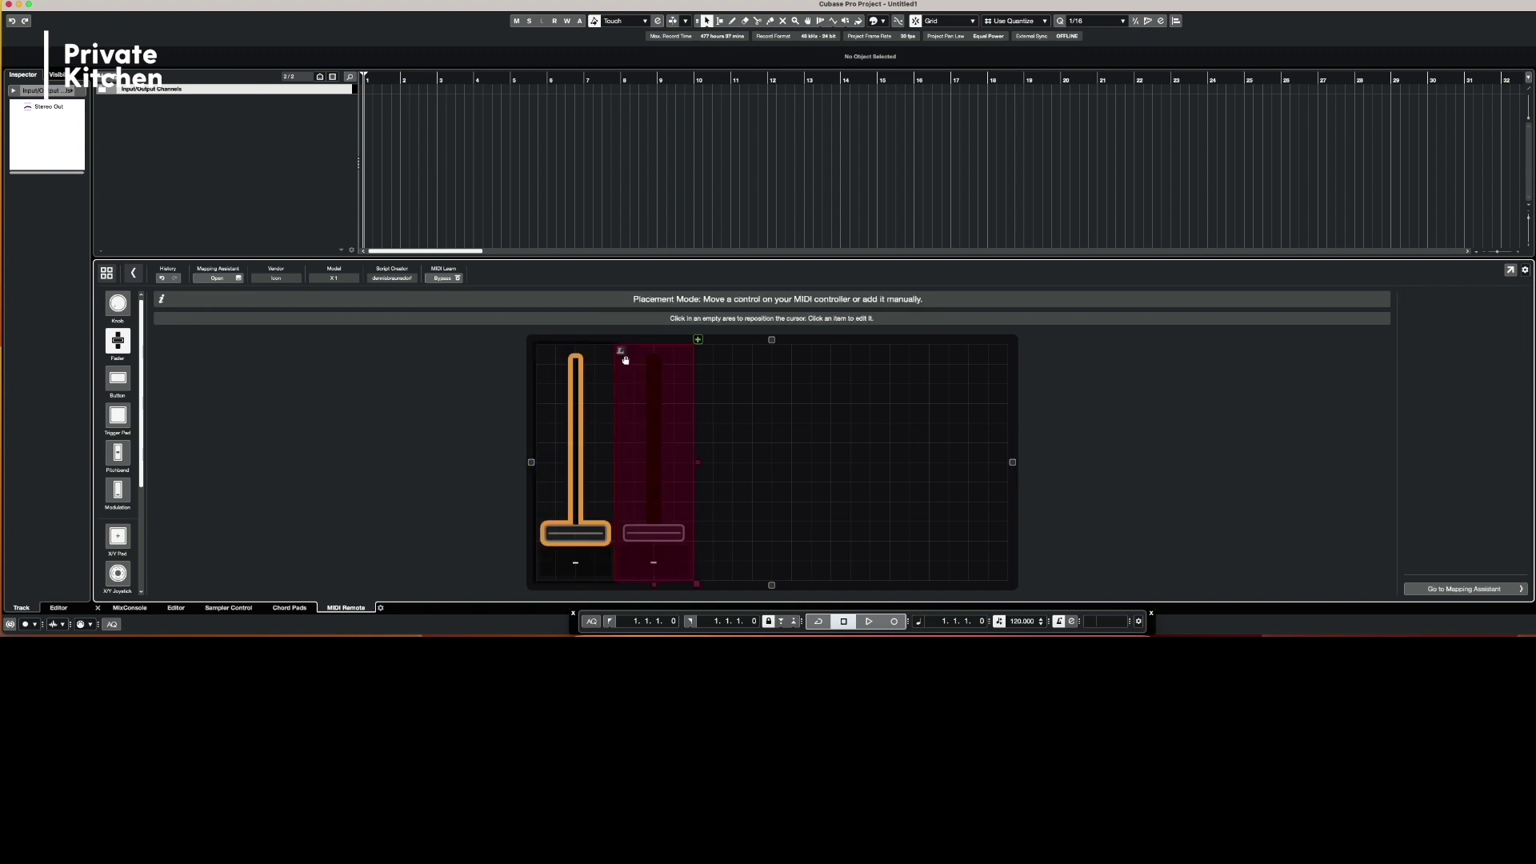
{"action": "left_click", "coordinate": [698, 340]}
{"action": "left_click", "coordinate": [723, 355]}
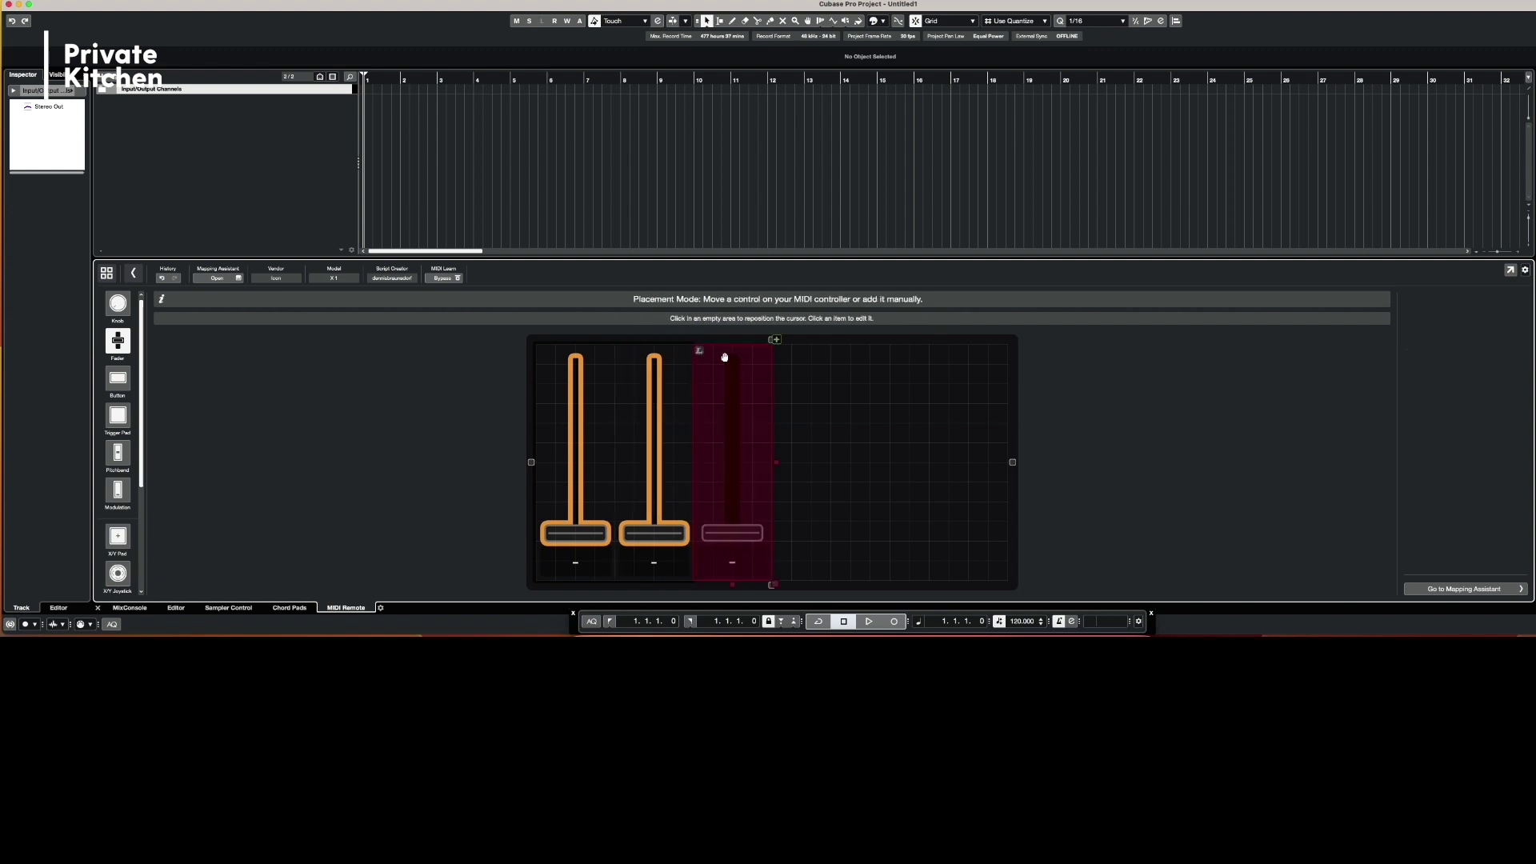
{"action": "left_click", "coordinate": [773, 339]}
{"action": "left_click", "coordinate": [851, 339]}
{"action": "left_click", "coordinate": [929, 340]}
{"action": "left_click", "coordinate": [1007, 340]}
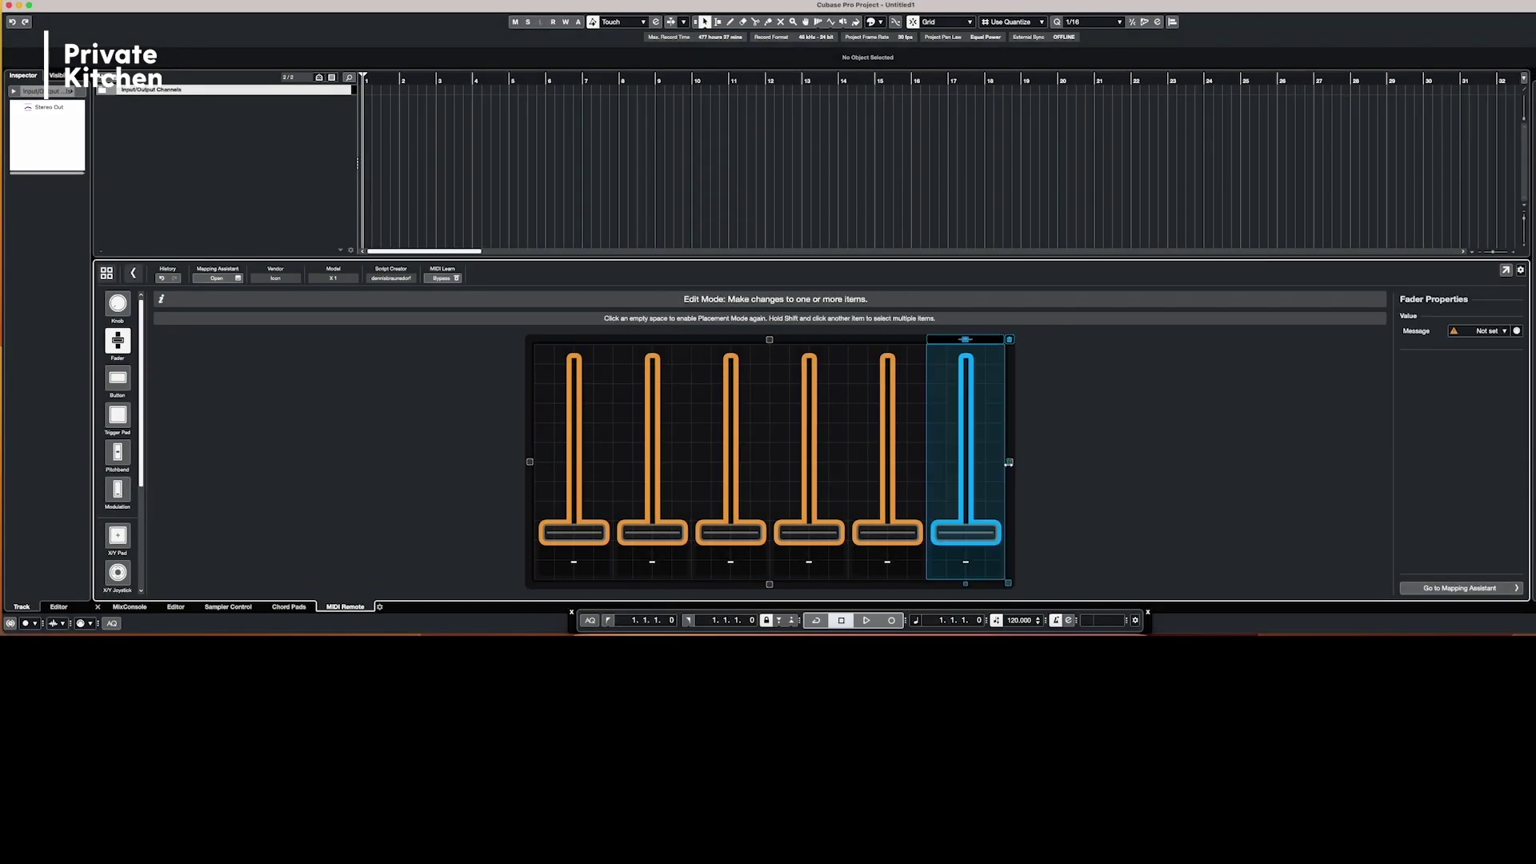
{"action": "left_click", "coordinate": [920, 347]}
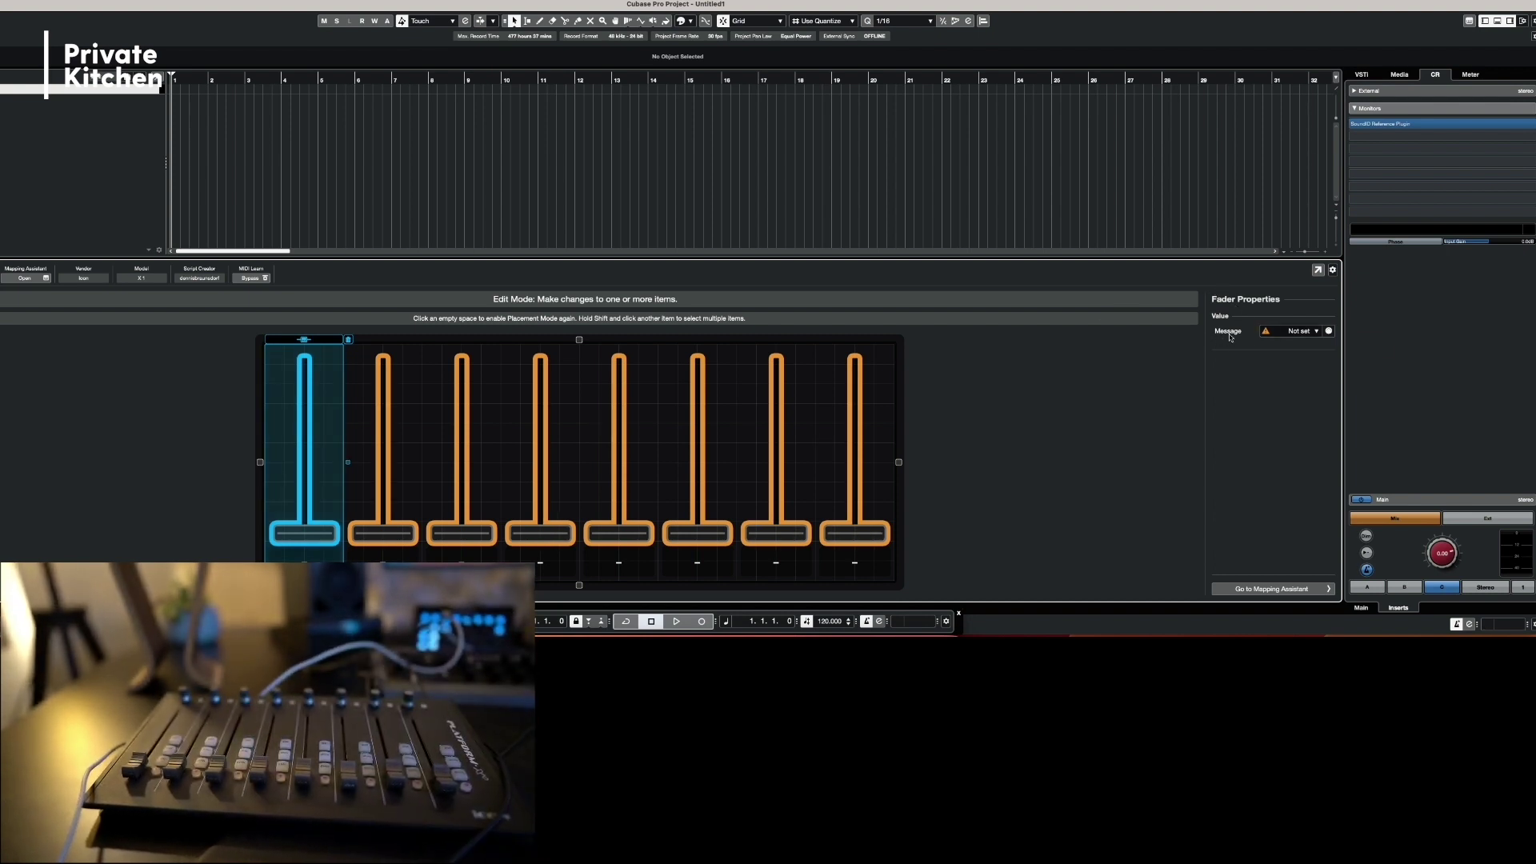
- Learn channel 1 CC 102 for the first fader, then start capturing the second fader's message
{"action": "mouse_move", "coordinate": [1239, 337]}
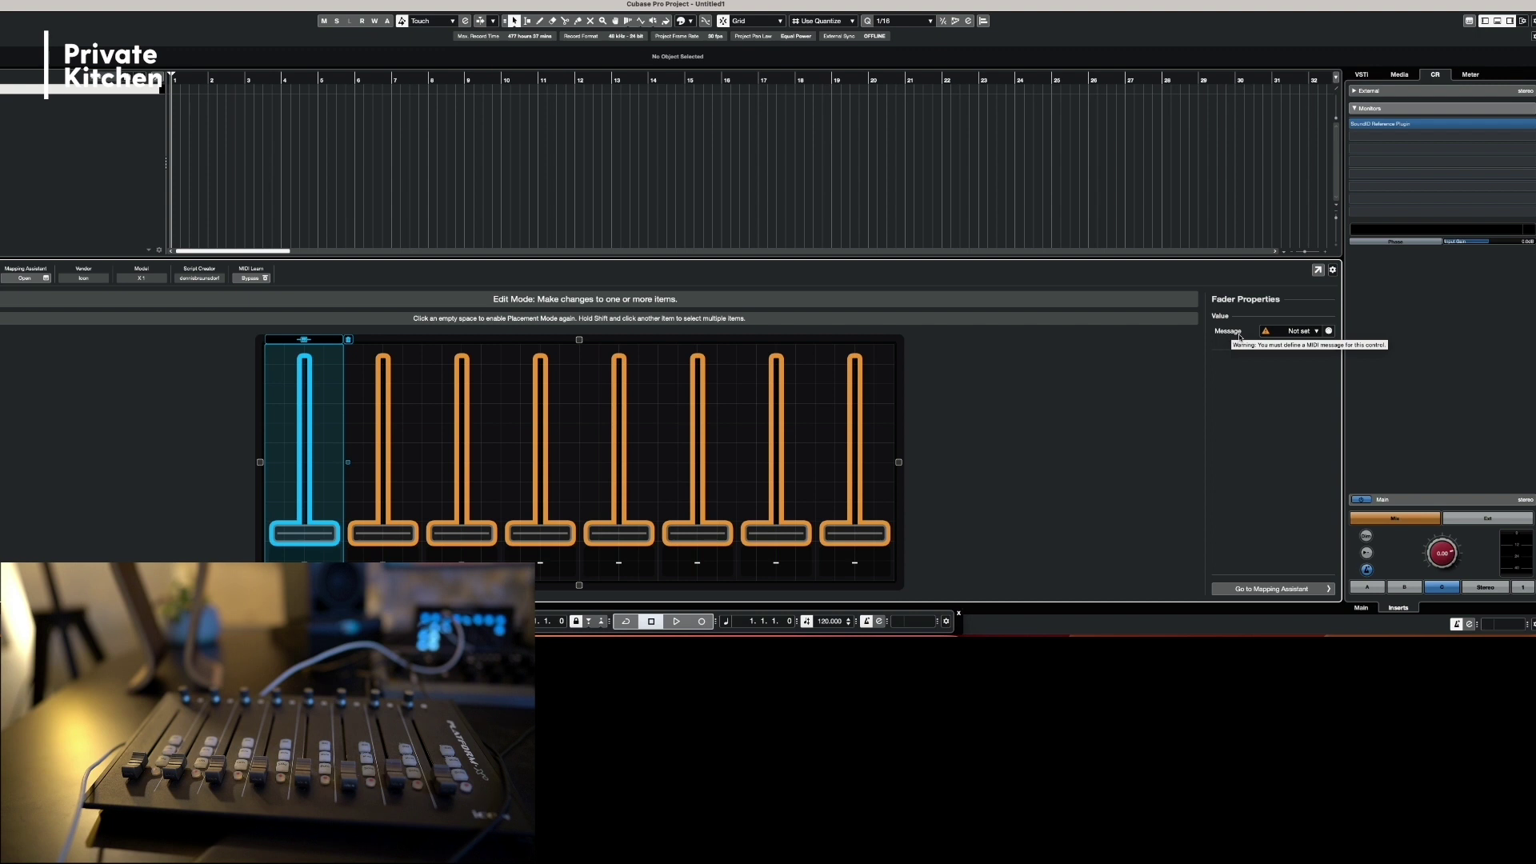
{"action": "left_click", "coordinate": [1329, 331]}
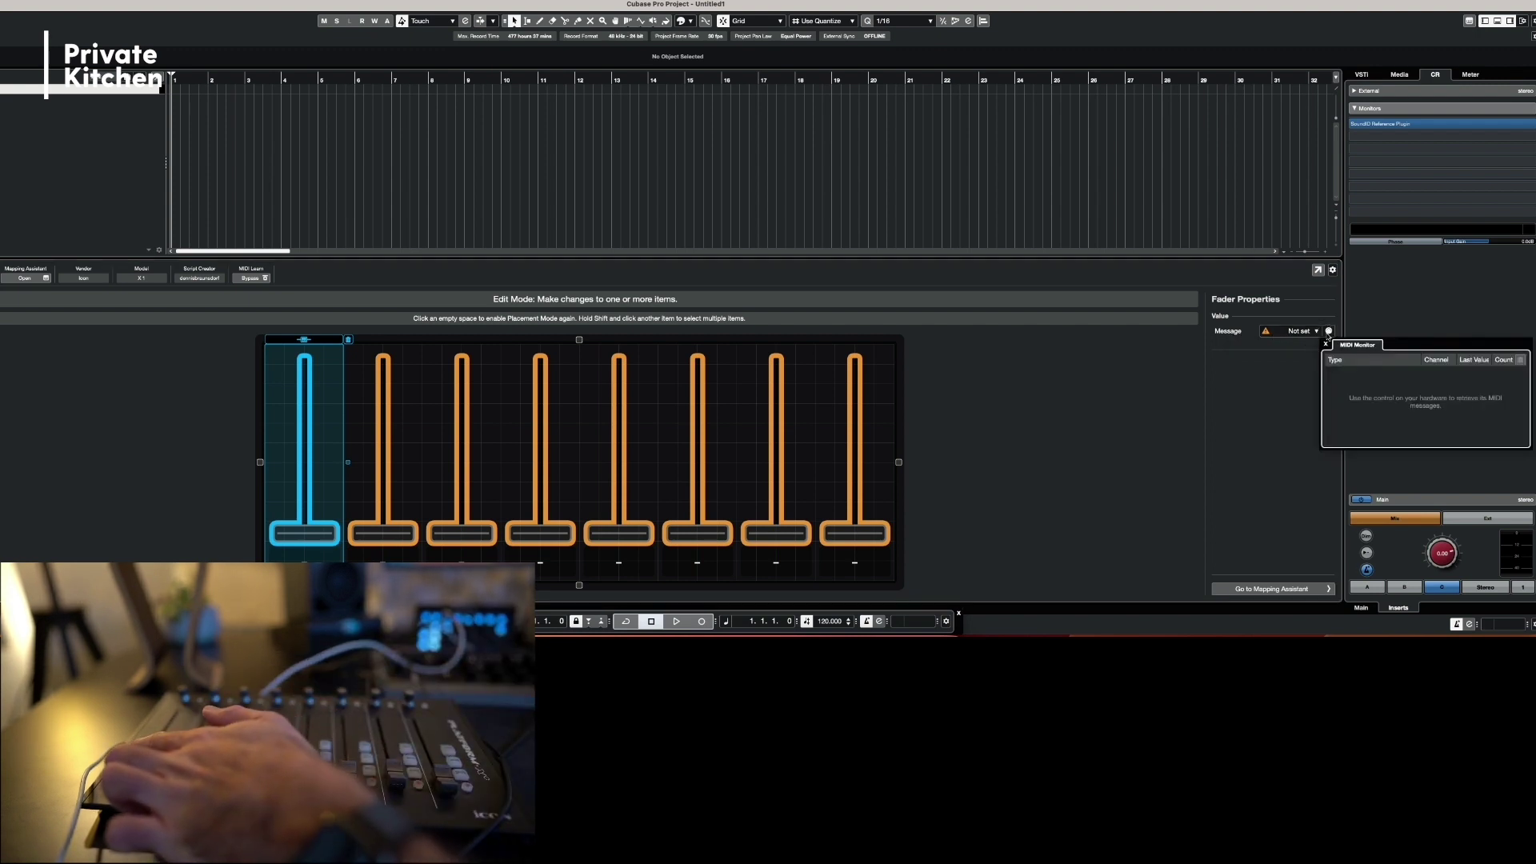
{"action": "left_click", "coordinate": [1366, 374]}
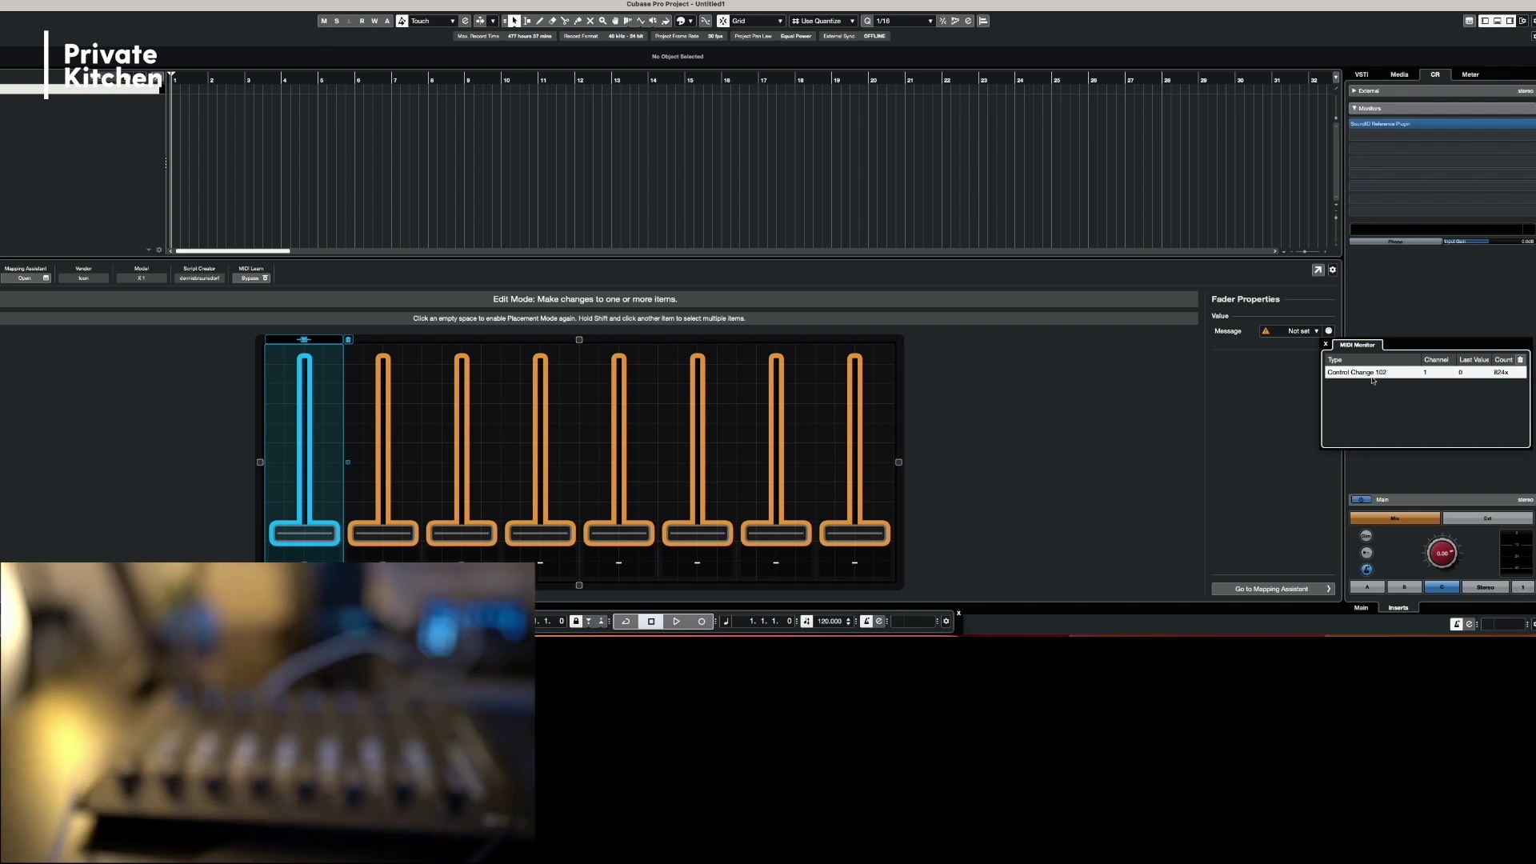
{"action": "double_click", "coordinate": [1369, 373]}
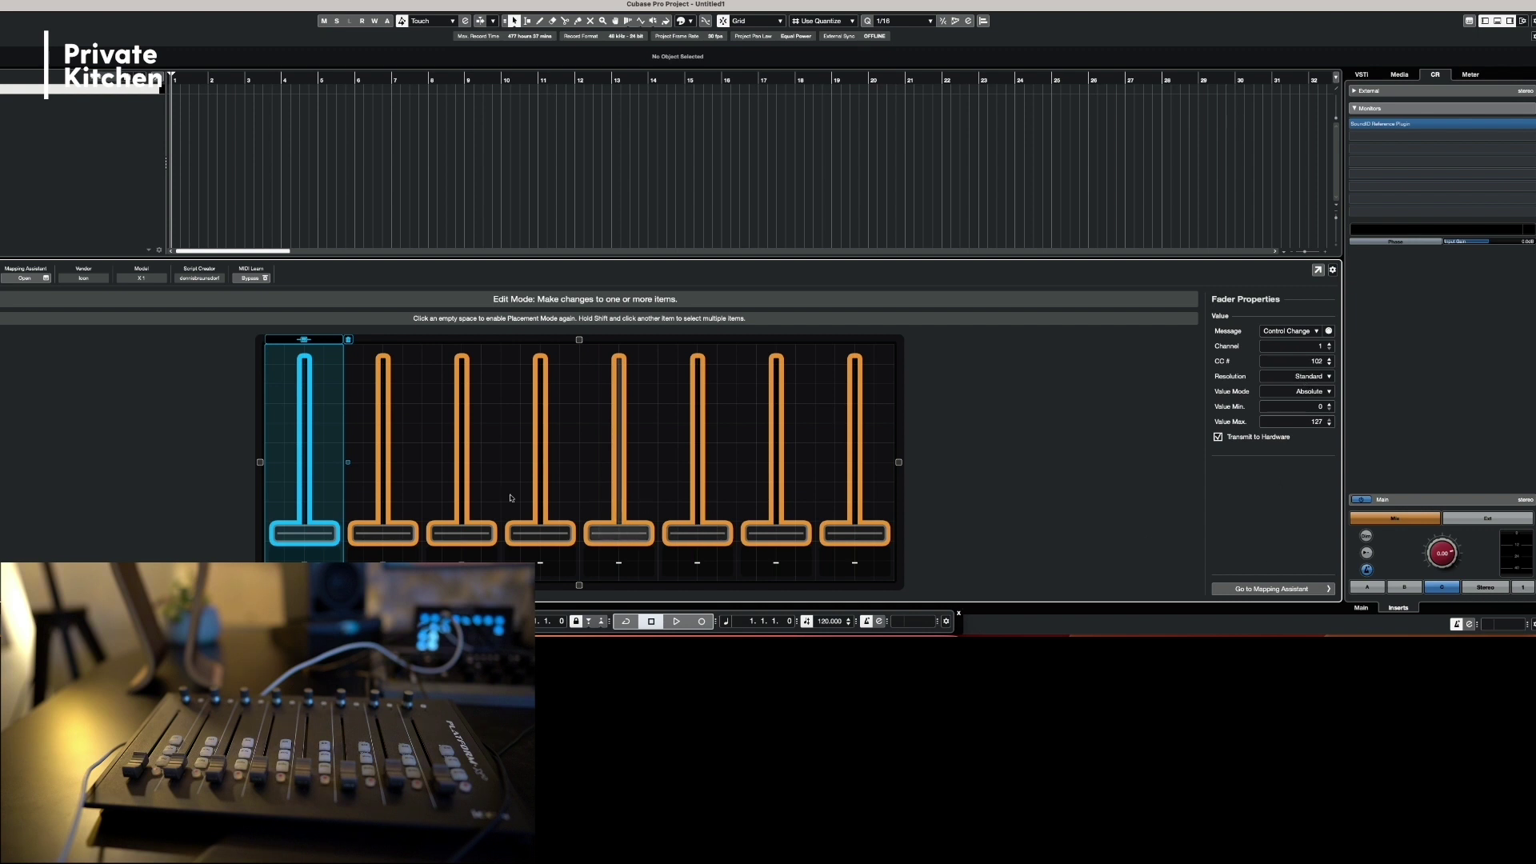
{"action": "left_click", "coordinate": [396, 502]}
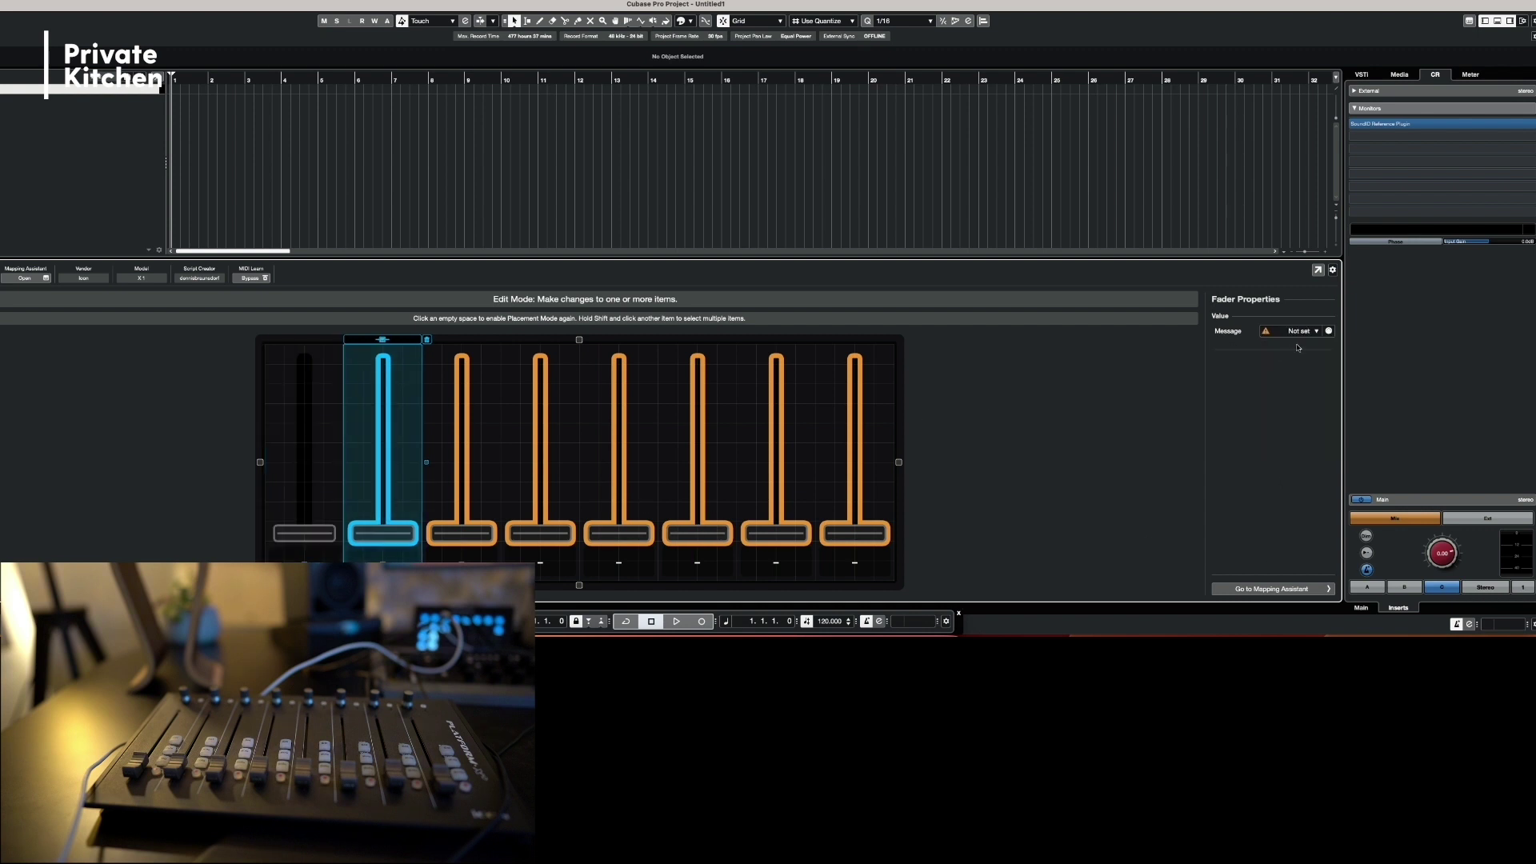
{"action": "left_click", "coordinate": [1329, 332]}
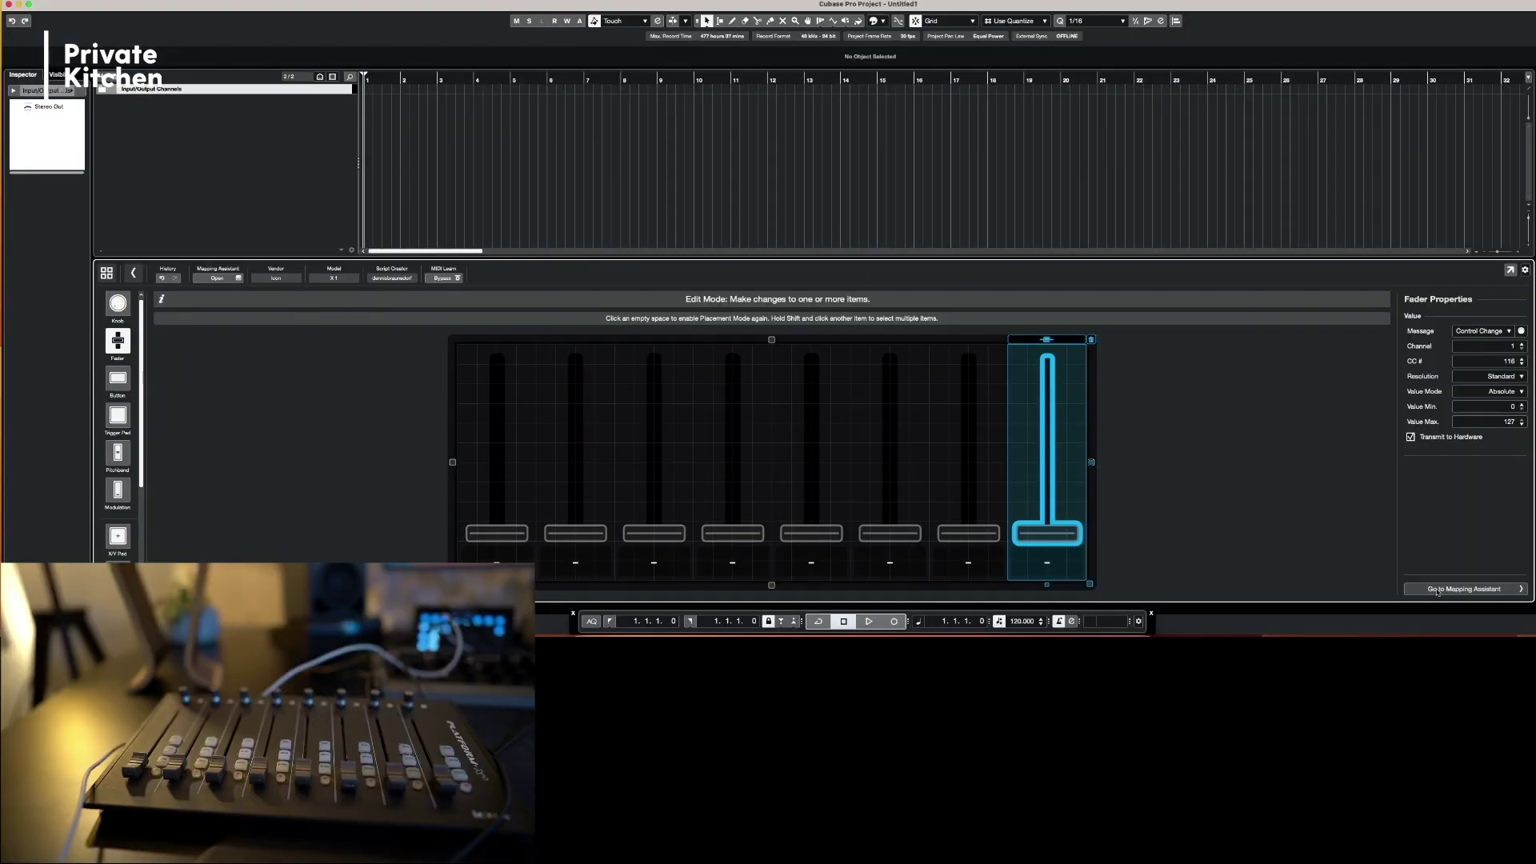
- Open and enlarge the Mapping Assistant, then expand Focus Quick Controls in the function browser
{"action": "left_click", "coordinate": [1437, 590]}
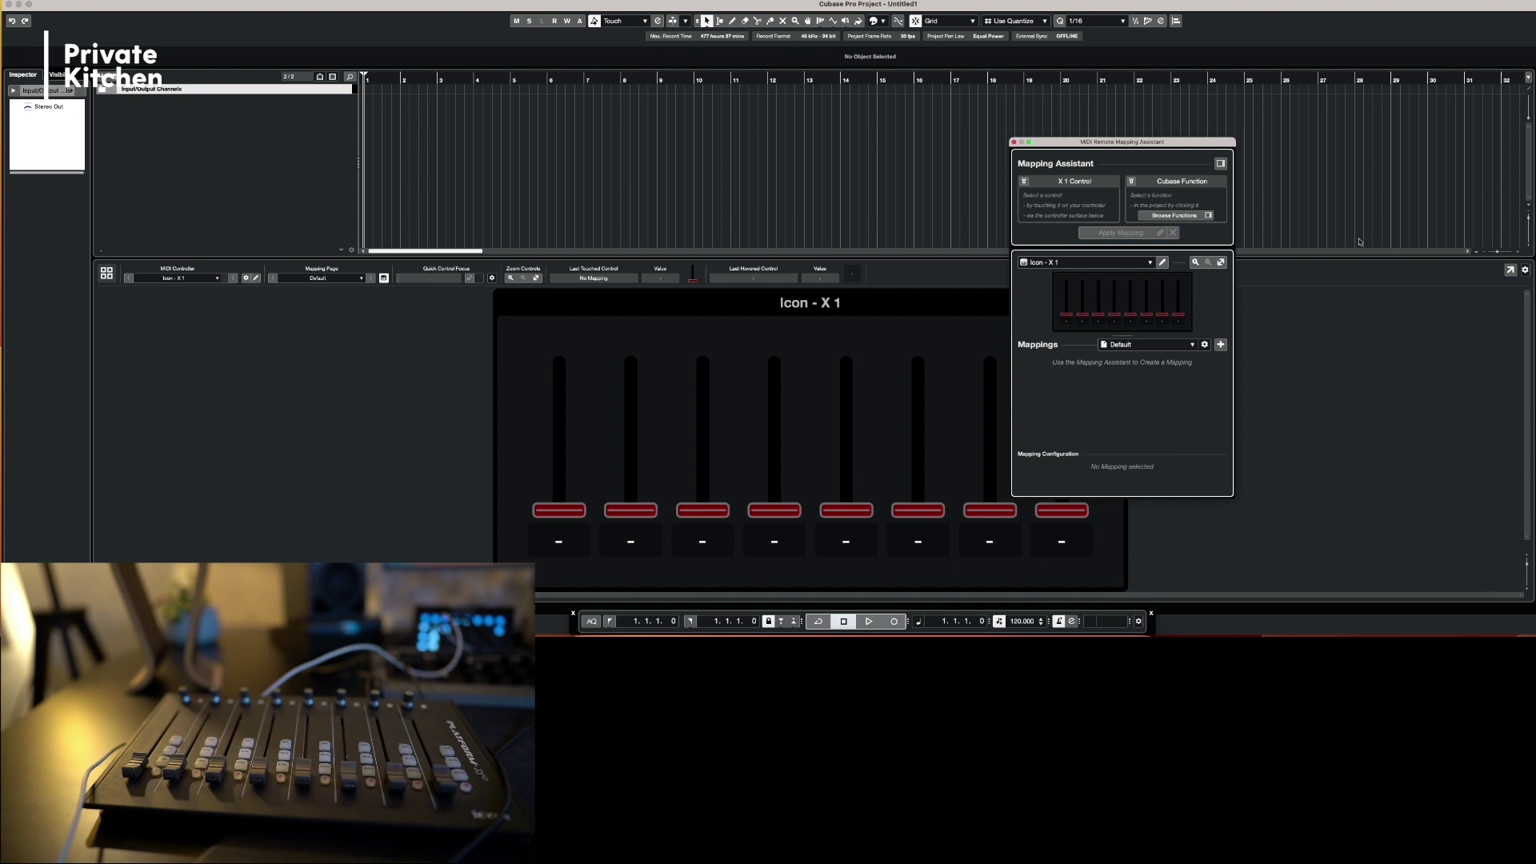
{"action": "left_click_drag", "start_coordinate": [1131, 142], "coordinate": [1044, 142]}
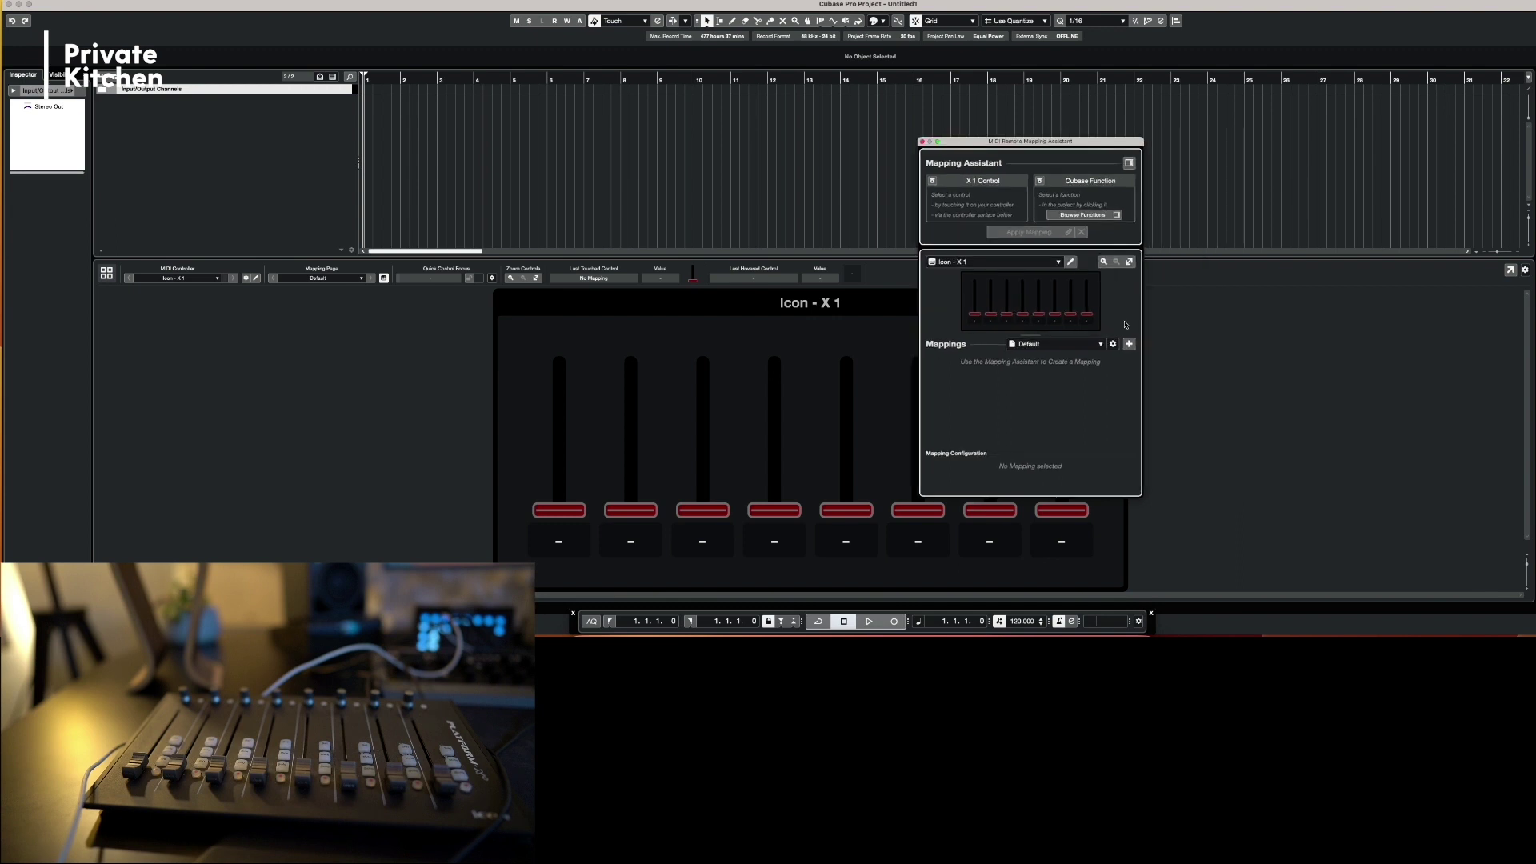
{"action": "left_click_drag", "start_coordinate": [1143, 354], "coordinate": [1279, 388]}
{"action": "left_click", "coordinate": [1186, 216]}
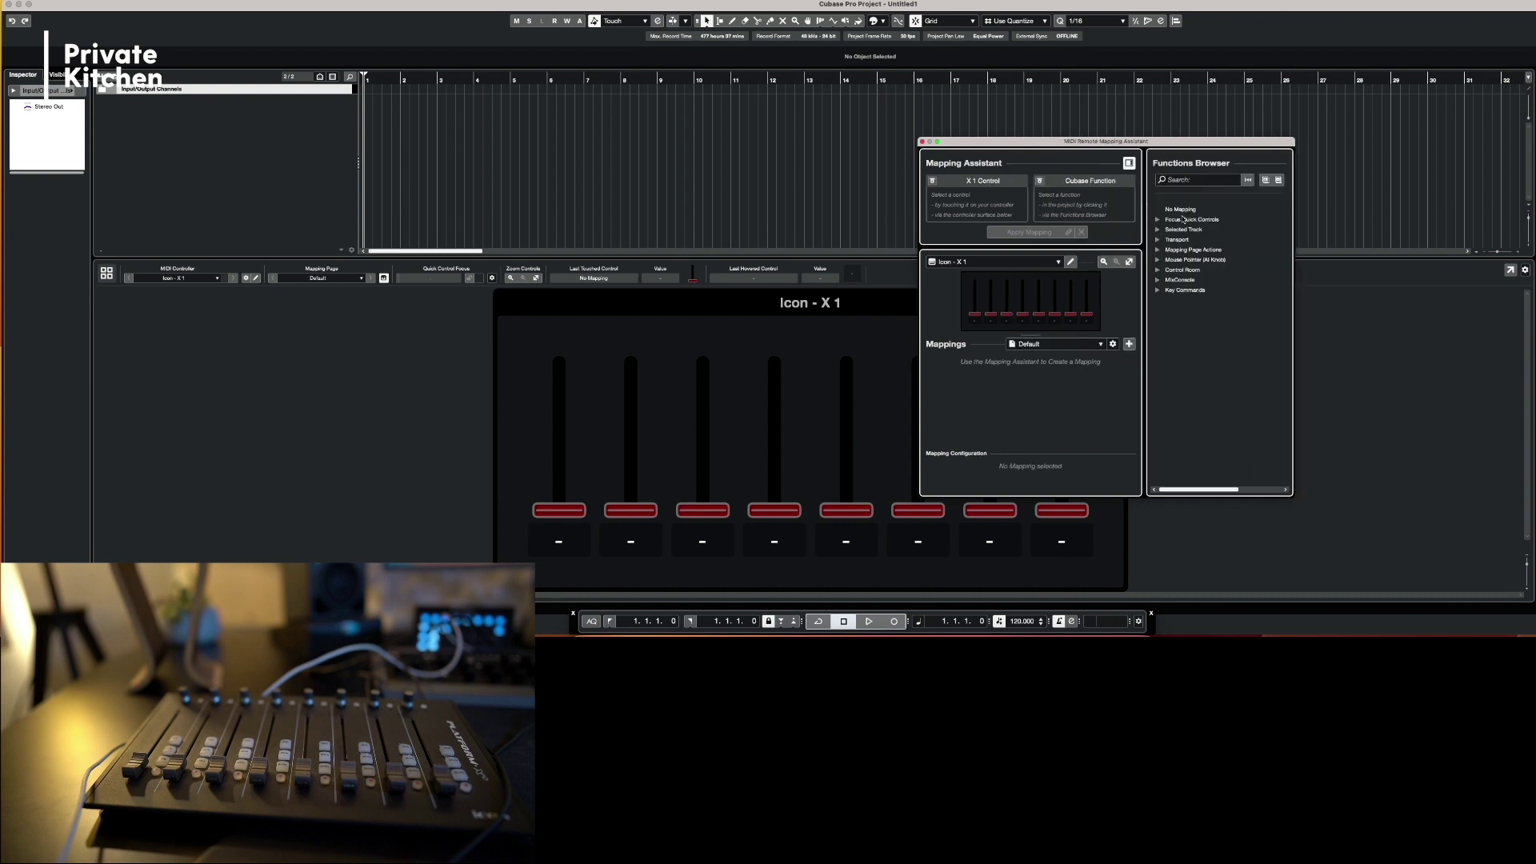
{"action": "left_click", "coordinate": [1183, 219]}
{"action": "left_click", "coordinate": [1156, 220]}
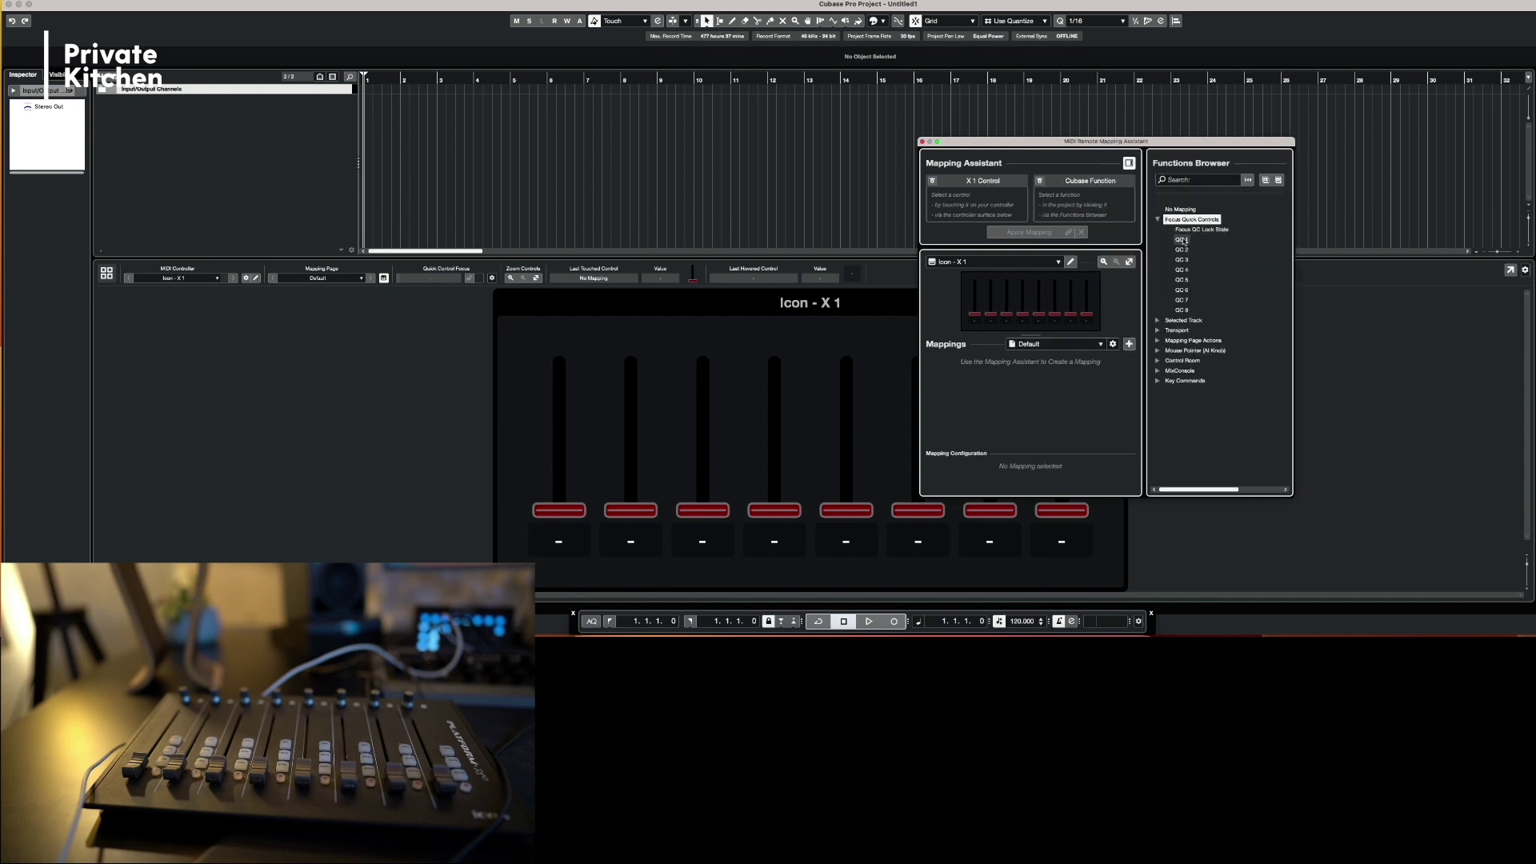
- Map controller faders 1–4 to Focus Quick Controls QC 1–QC 4
{"action": "left_click", "coordinate": [974, 302]}
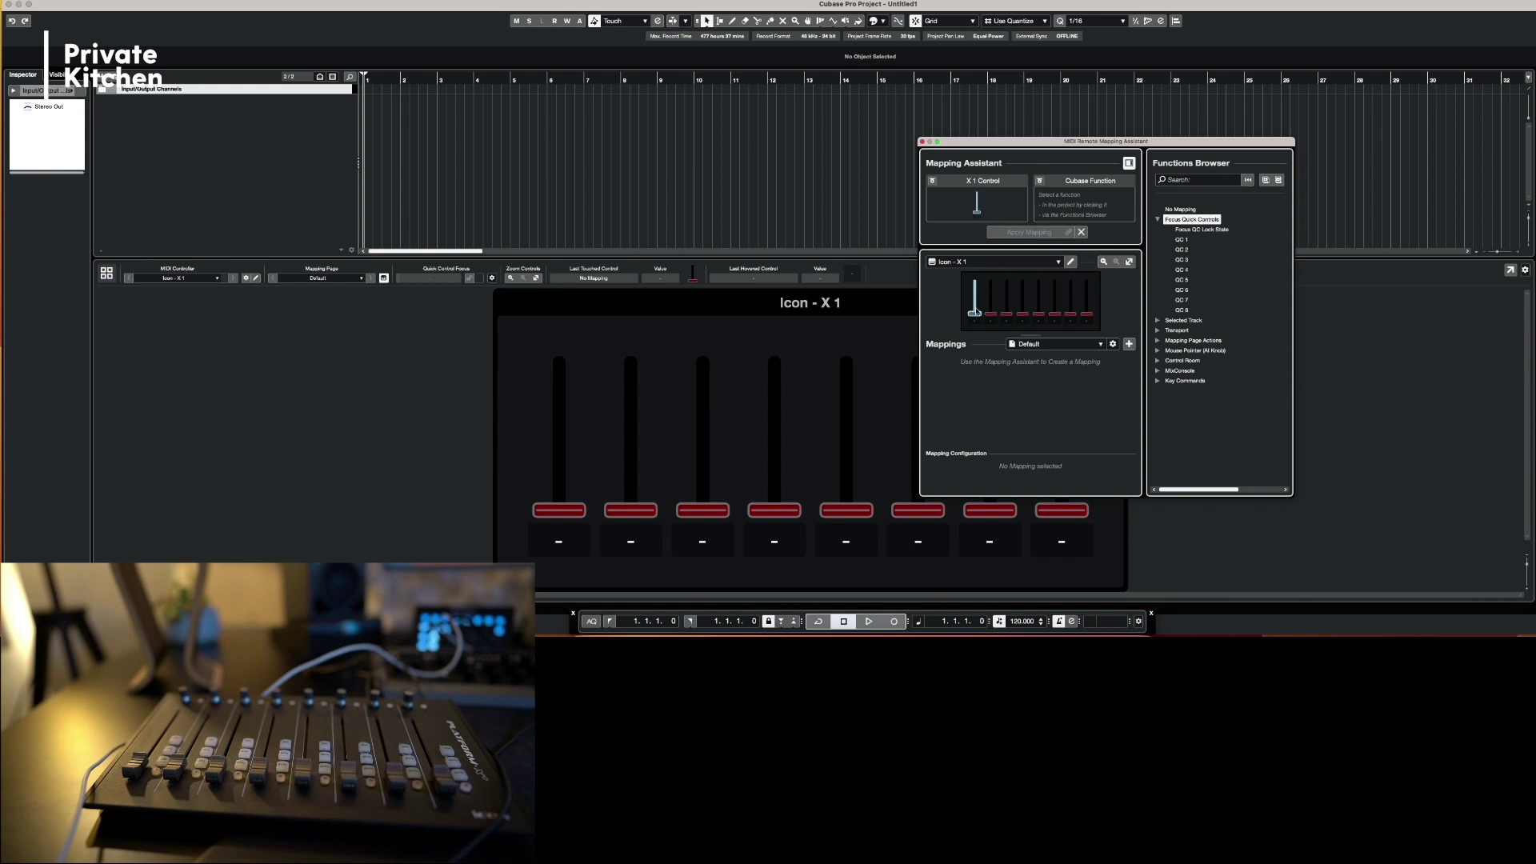
{"action": "left_click", "coordinate": [1183, 240]}
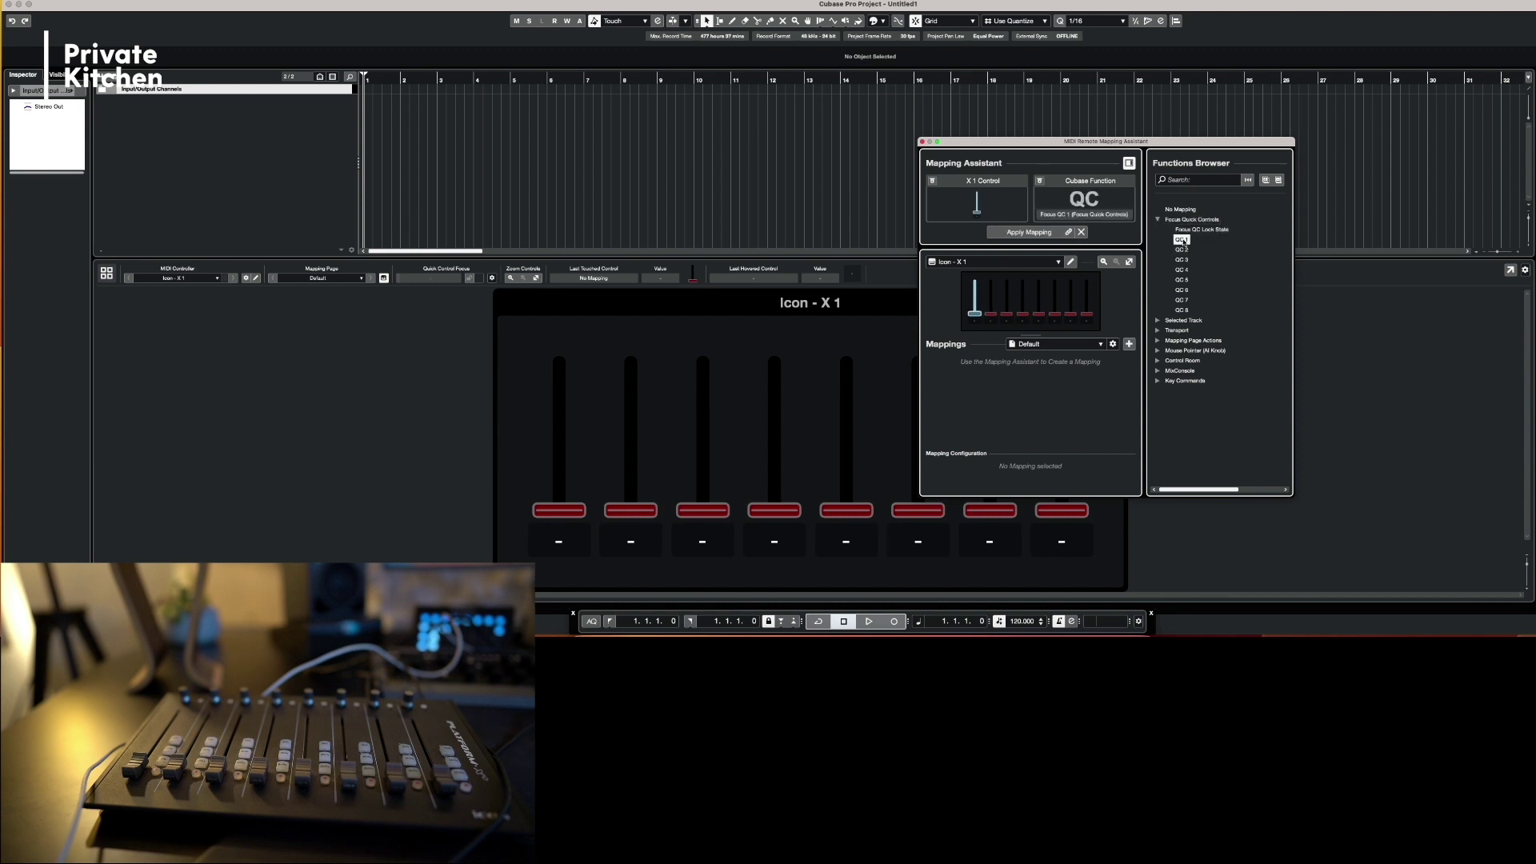
{"action": "double_click", "coordinate": [1183, 240]}
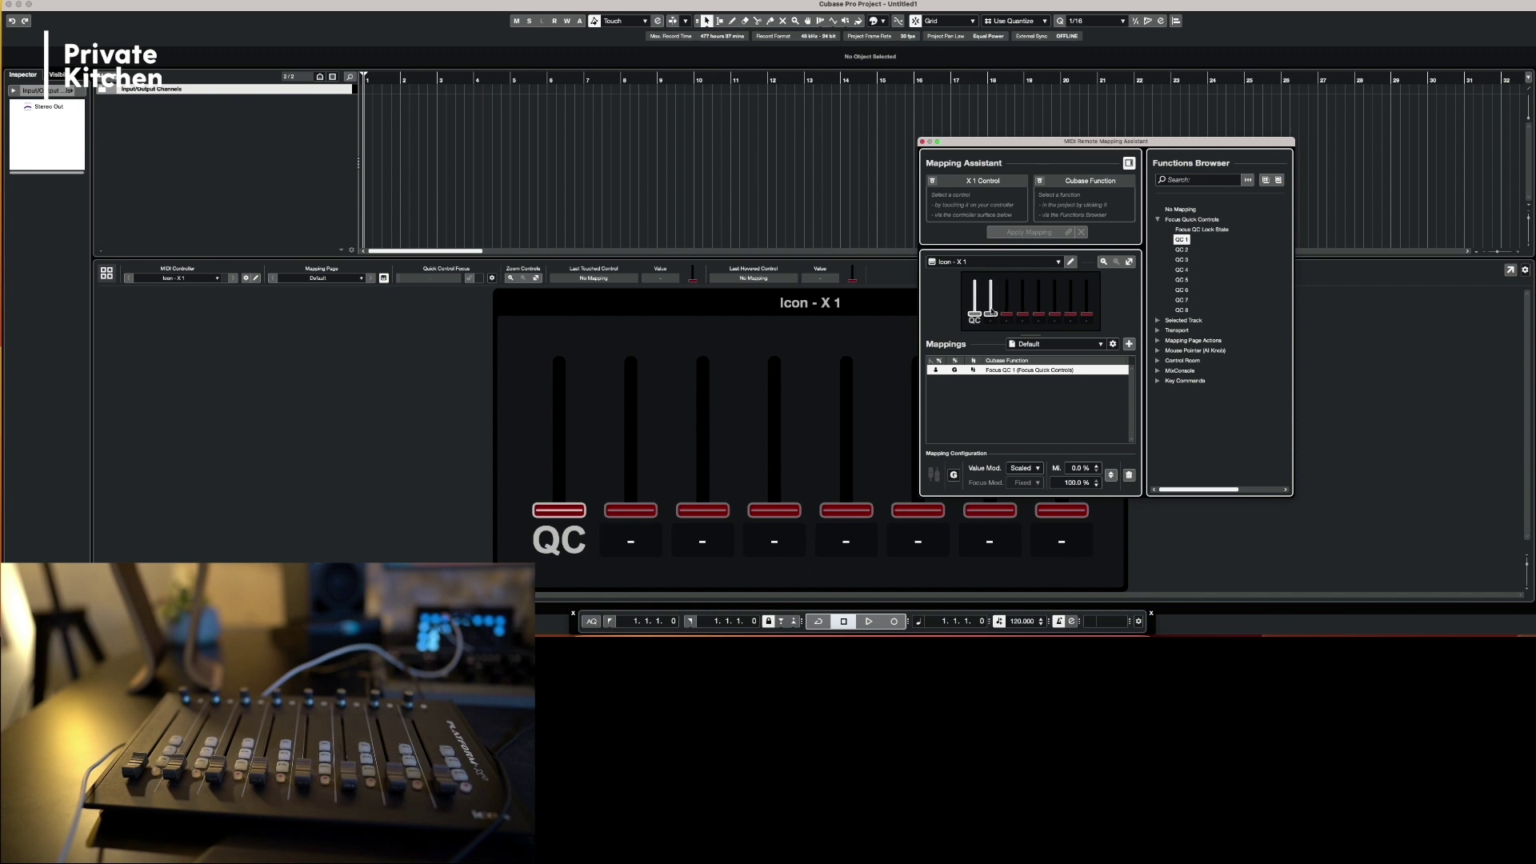
{"action": "left_click", "coordinate": [994, 311]}
{"action": "double_click", "coordinate": [1182, 250]}
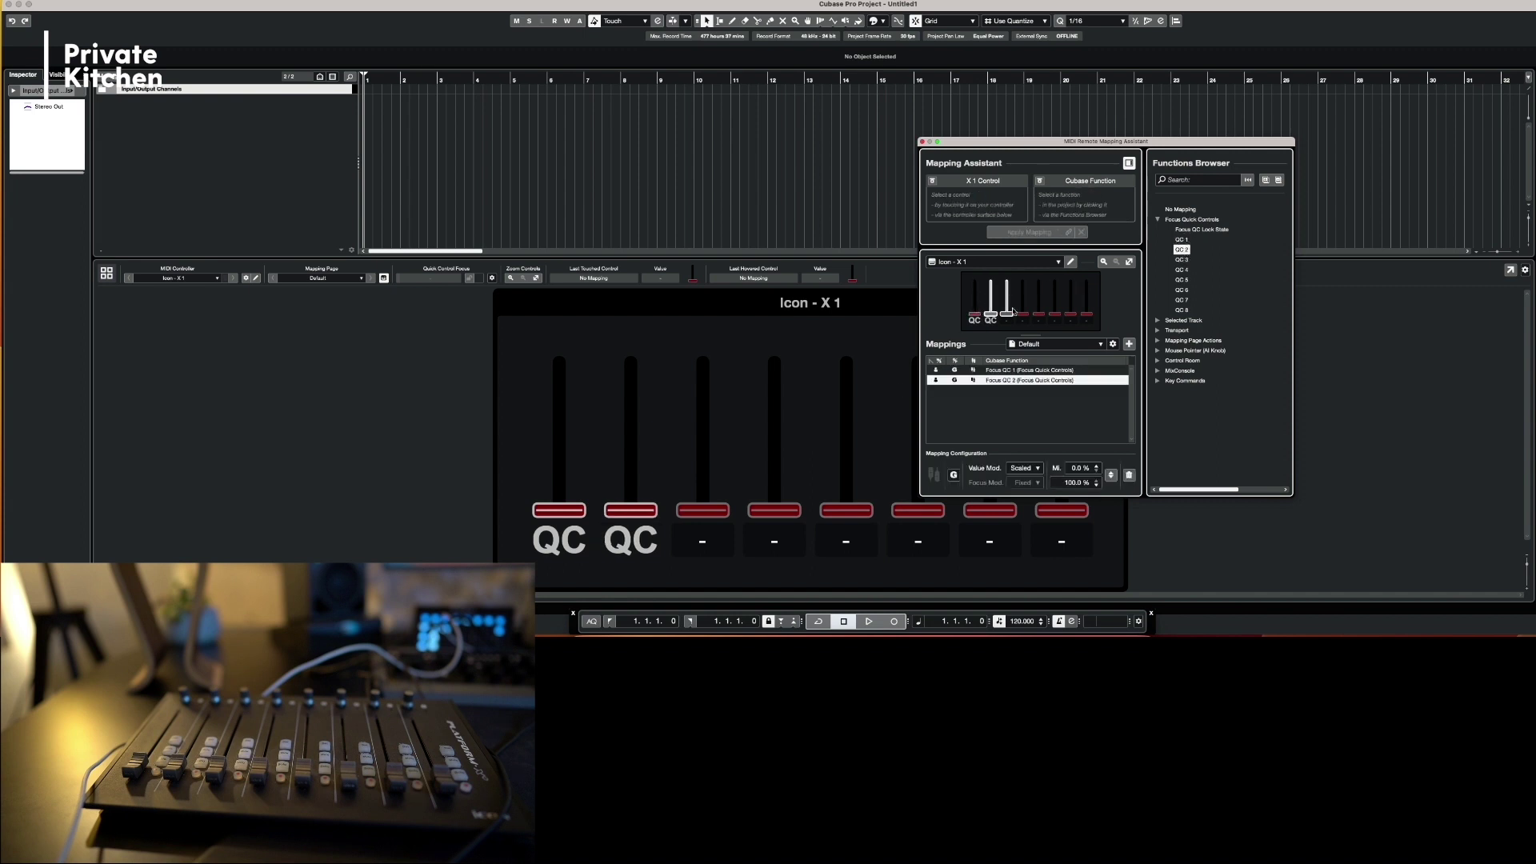
{"action": "double_click", "coordinate": [1182, 260]}
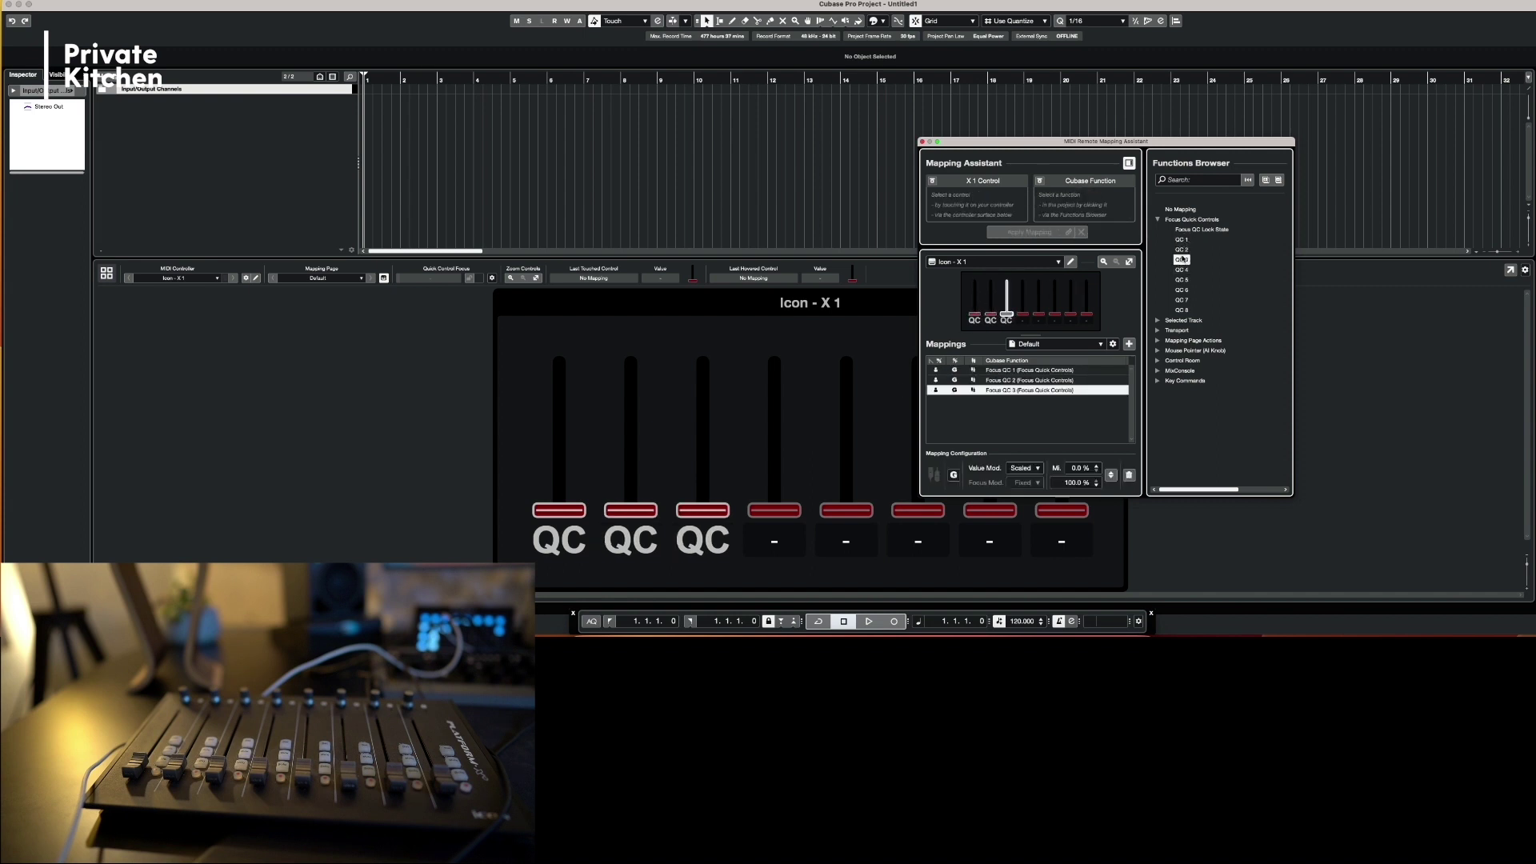
{"action": "left_click", "coordinate": [1027, 297]}
{"action": "double_click", "coordinate": [1182, 269]}
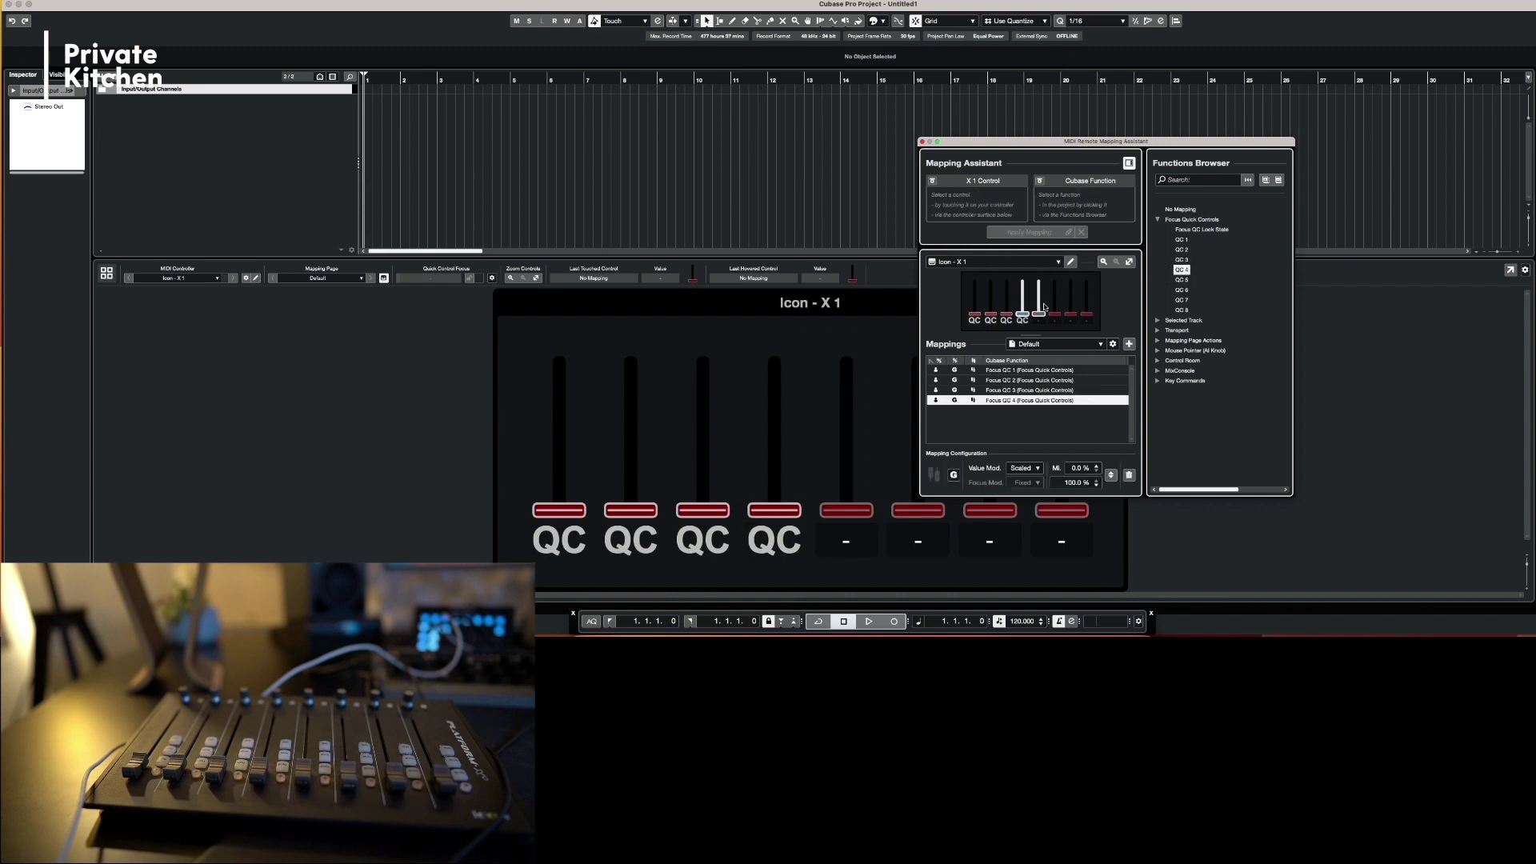
- Map controller faders 5–8 to Focus Quick Controls QC 5–QC 8
{"action": "left_click", "coordinate": [1181, 280]}
{"action": "double_click", "coordinate": [1182, 280]}
{"action": "left_click", "coordinate": [1054, 297]}
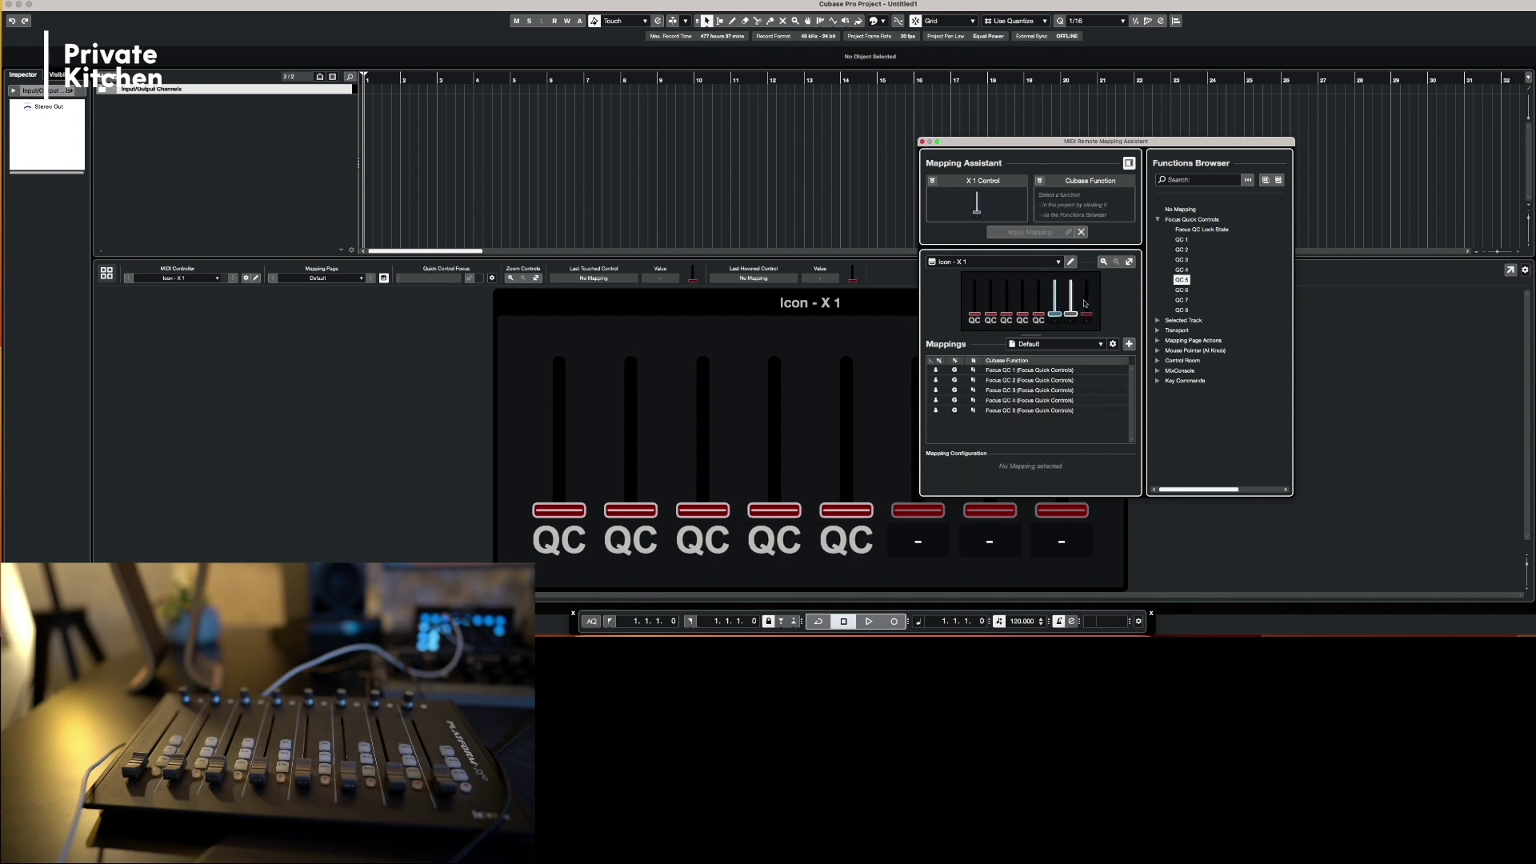
{"action": "double_click", "coordinate": [1182, 290]}
{"action": "left_click", "coordinate": [1069, 302]}
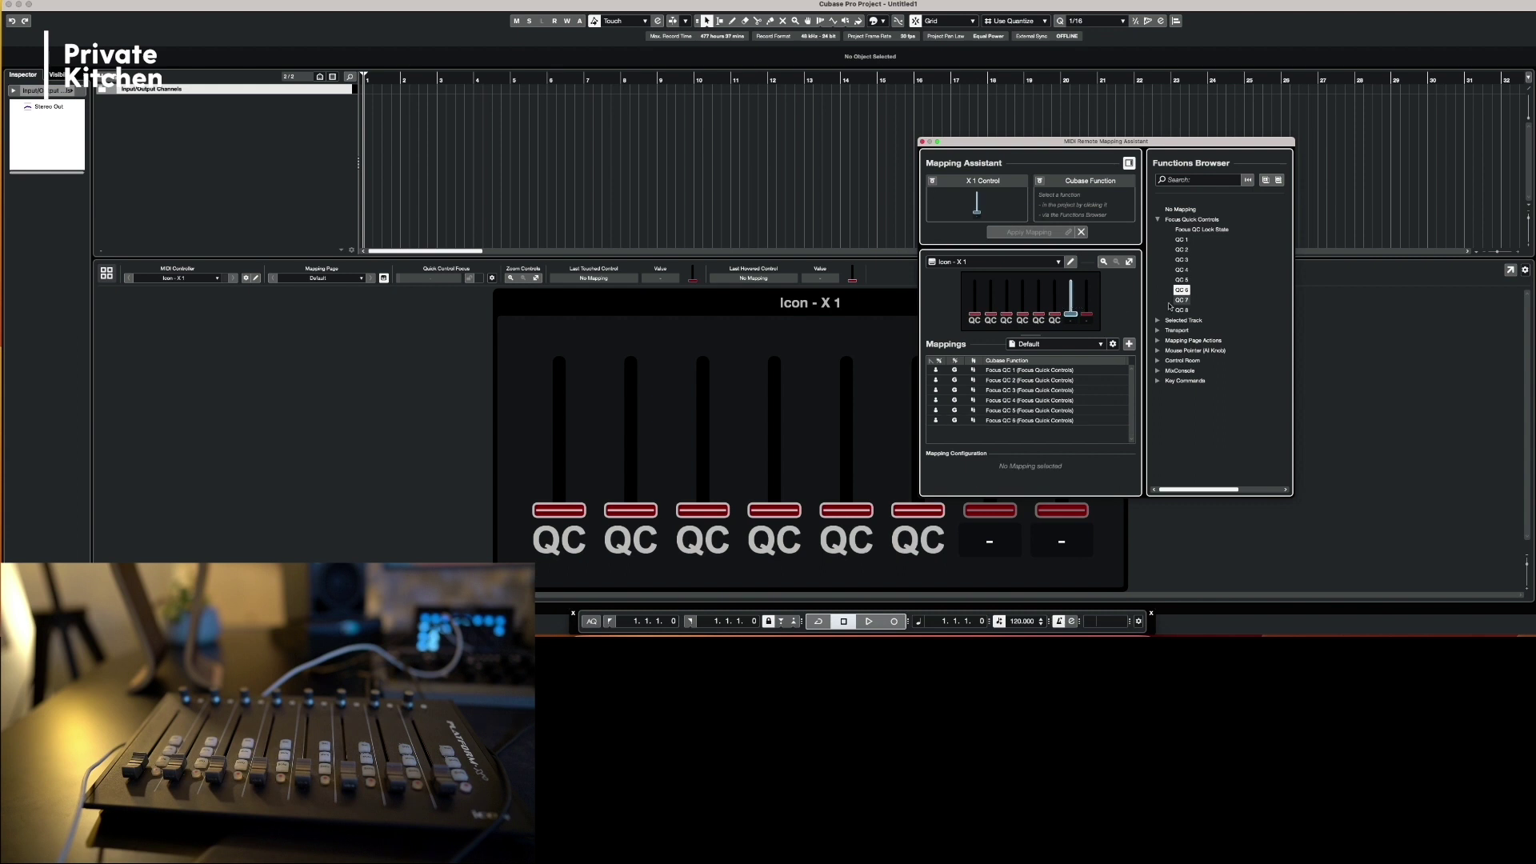
{"action": "double_click", "coordinate": [1182, 300]}
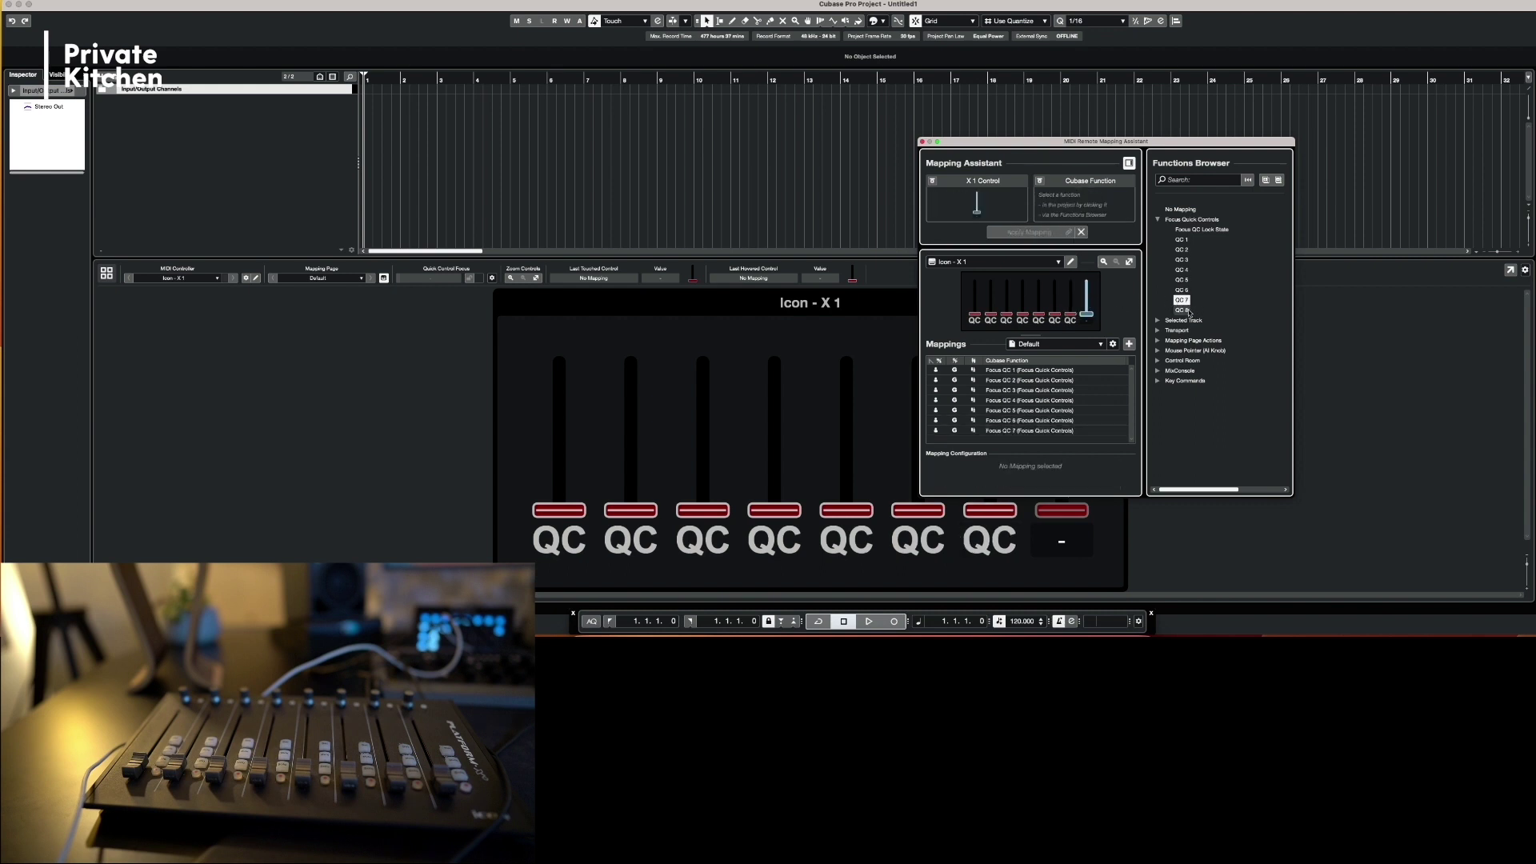
{"action": "double_click", "coordinate": [1181, 310]}
- Check the QC 1 and QC 2 value modes and set the QC 3 mapping to Jump
{"action": "scroll", "coordinate": [1028, 420], "scroll_direction": "up", "scroll_amount": 1}
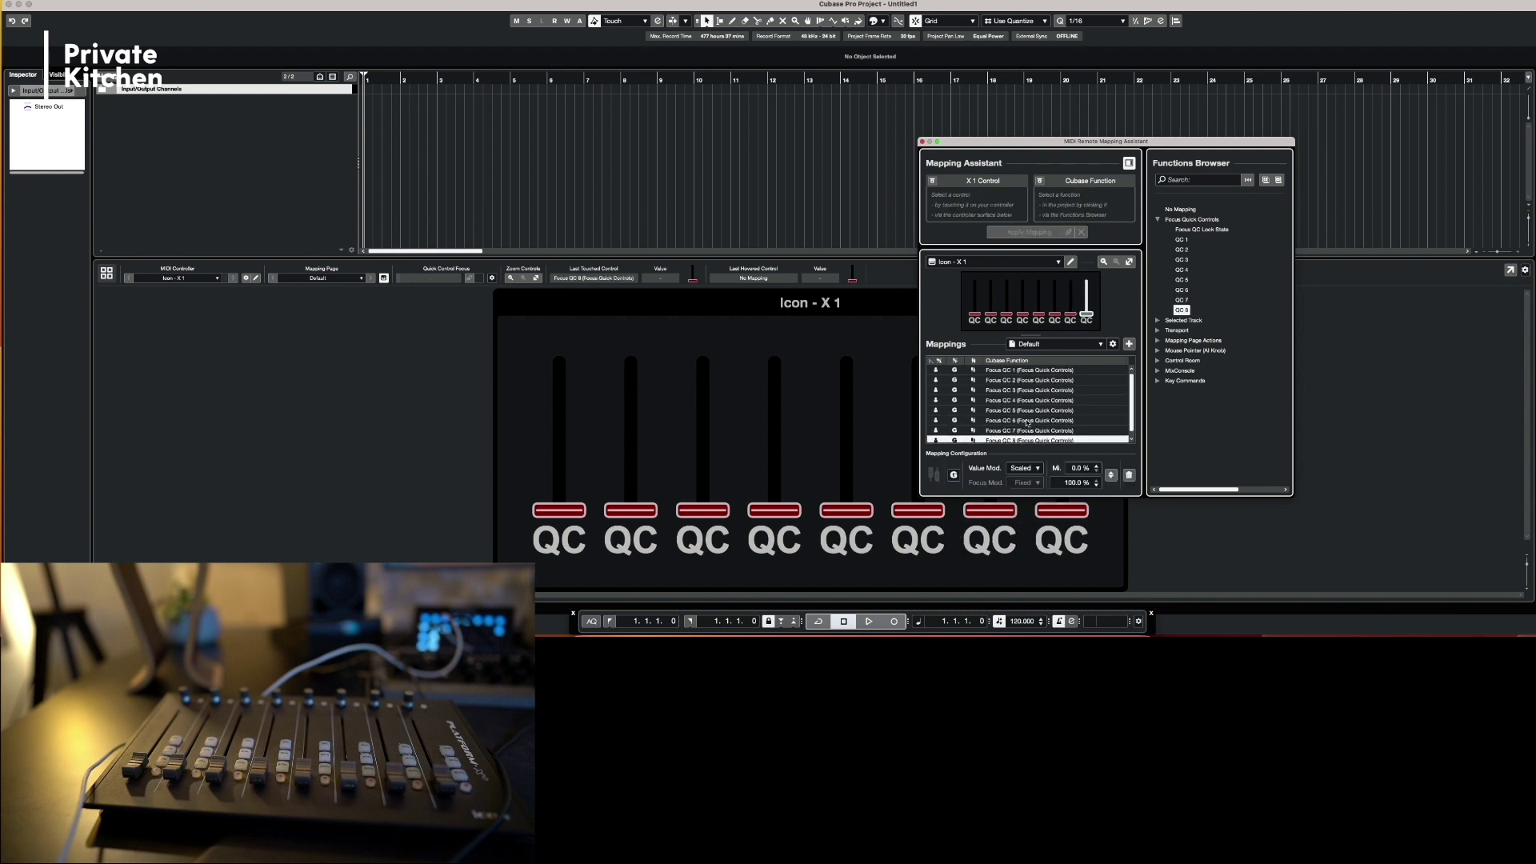
{"action": "left_click", "coordinate": [997, 370]}
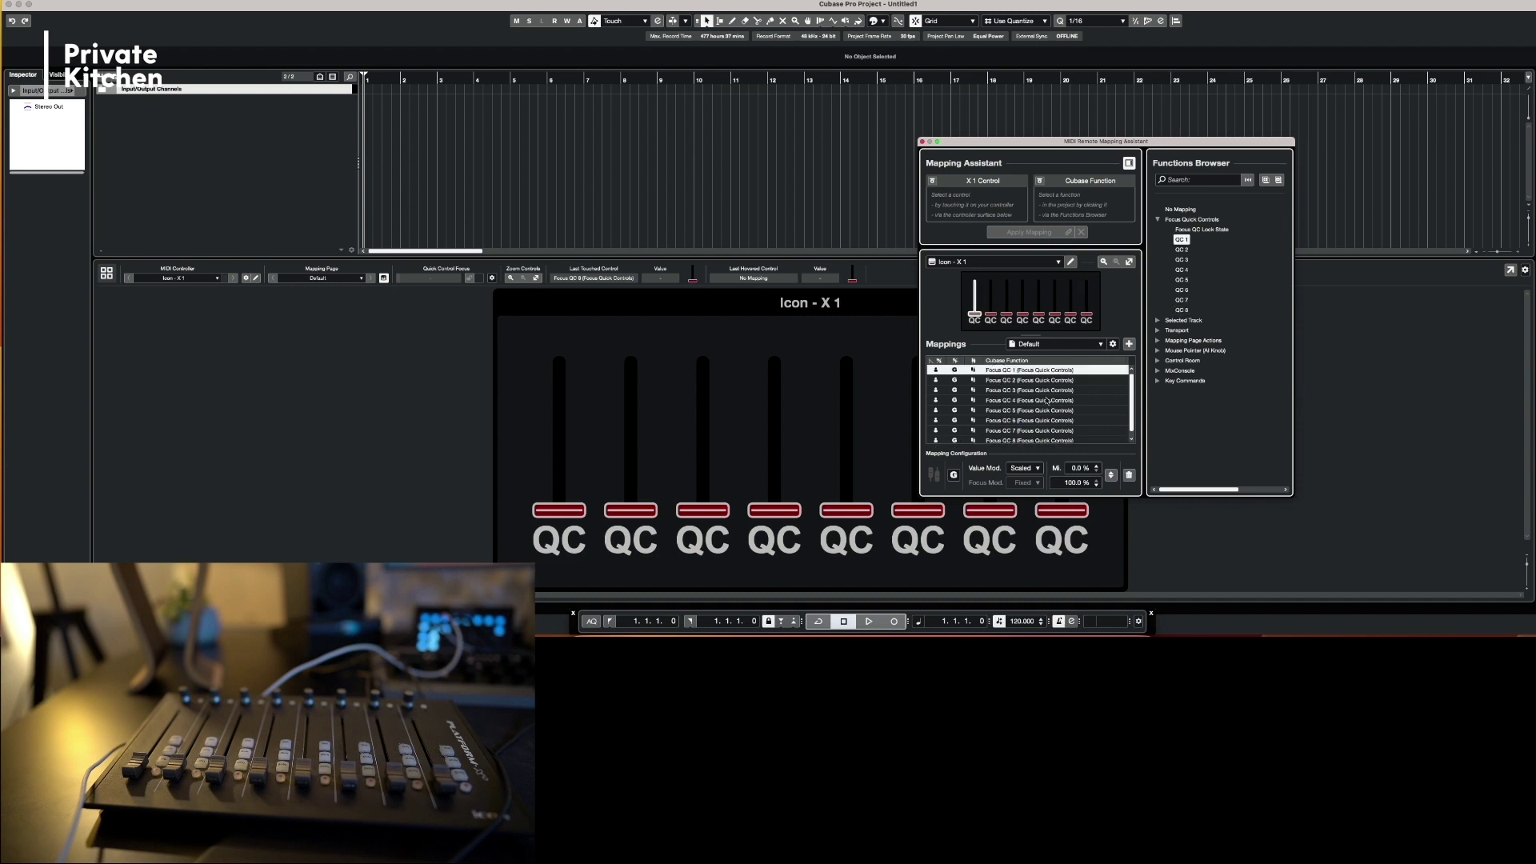
{"action": "left_click", "coordinate": [1011, 472]}
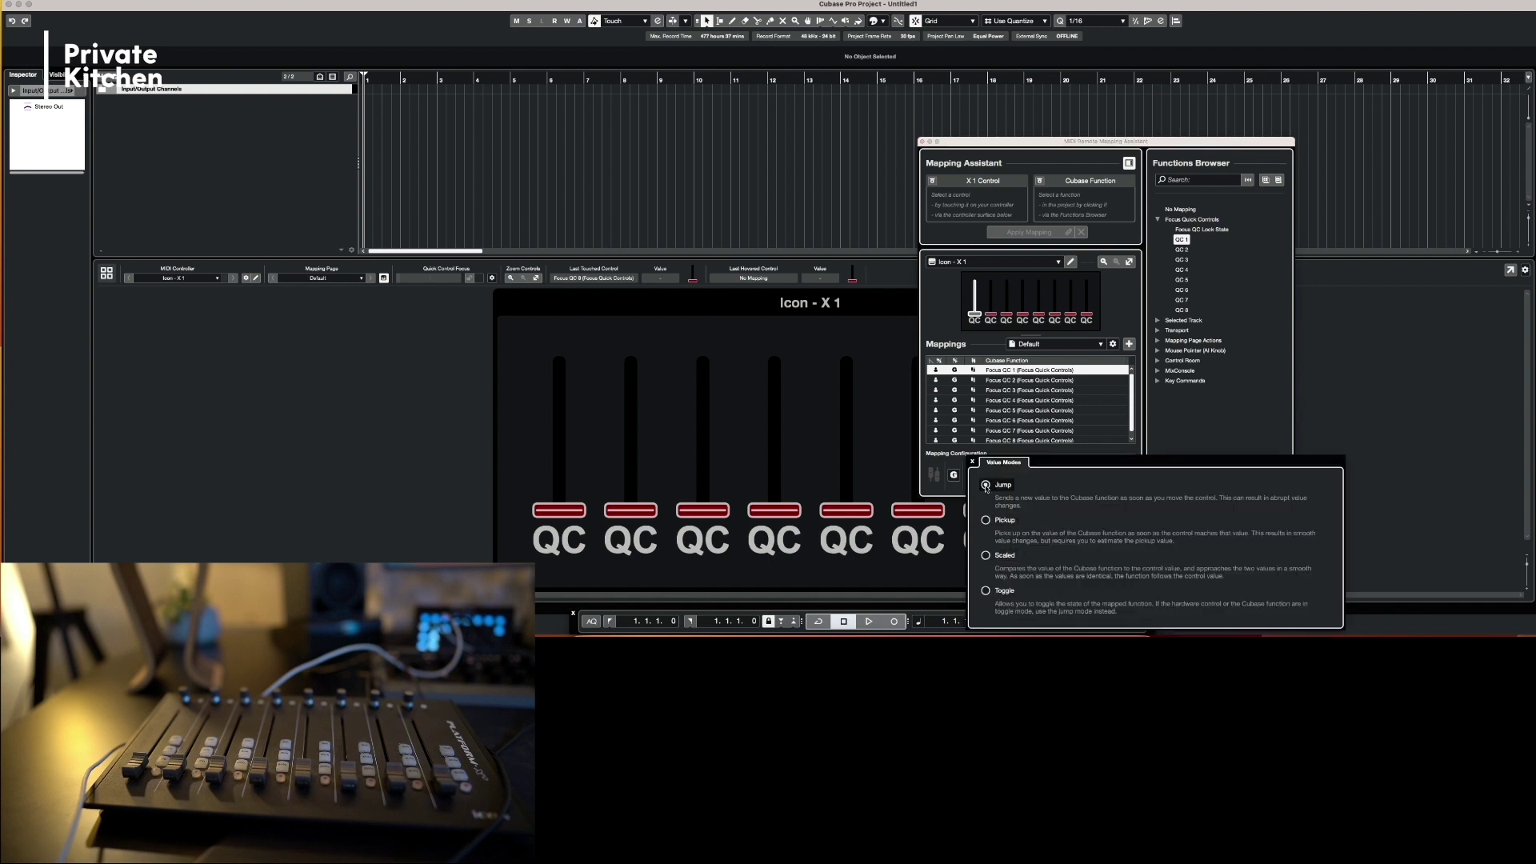
{"action": "left_click", "coordinate": [994, 382]}
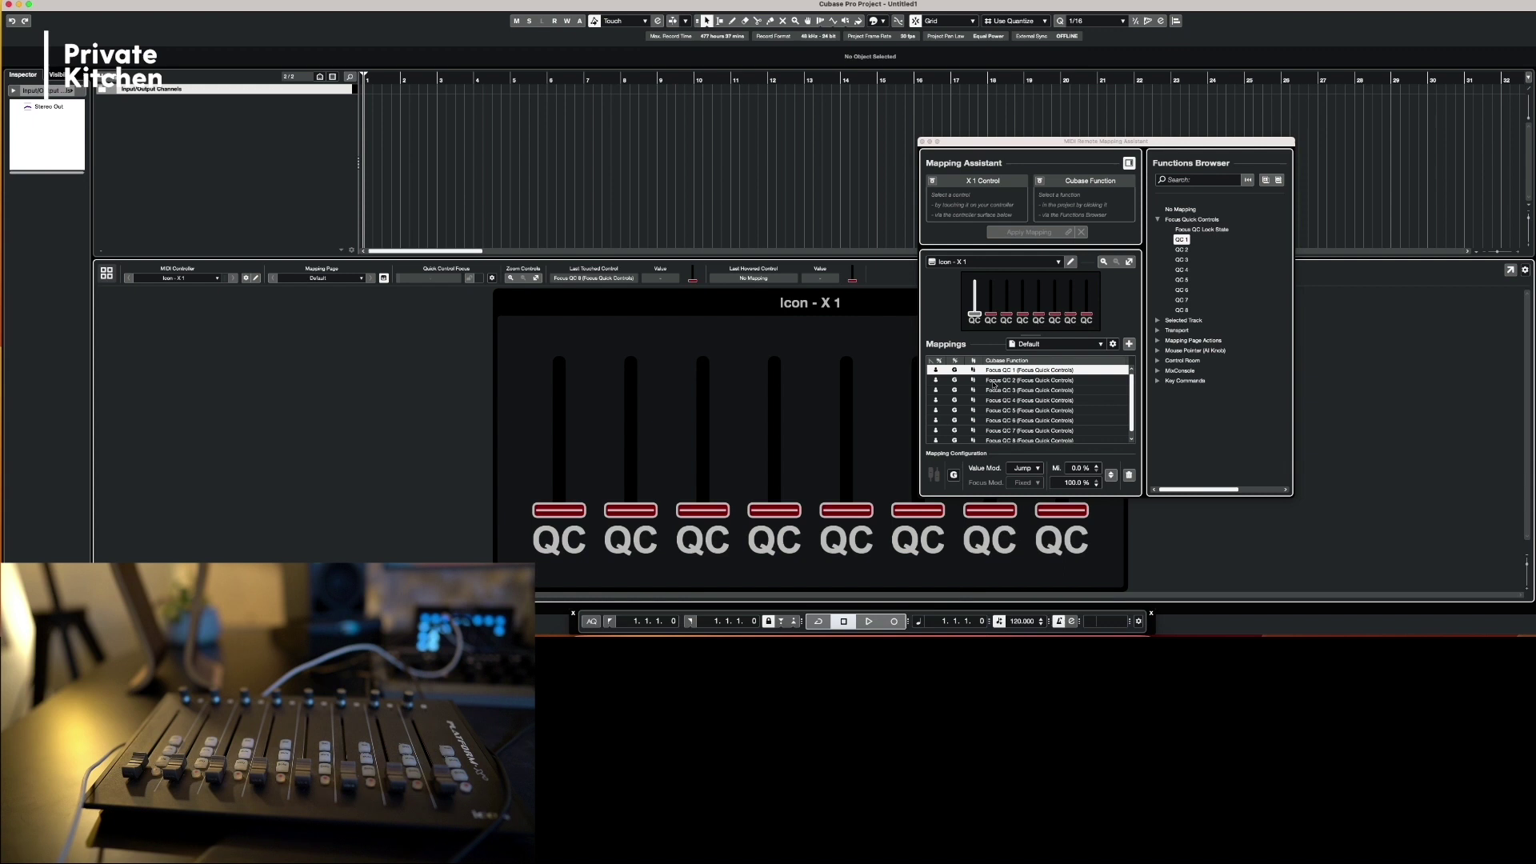
{"action": "left_click", "coordinate": [1012, 477]}
{"action": "left_click", "coordinate": [1010, 390]}
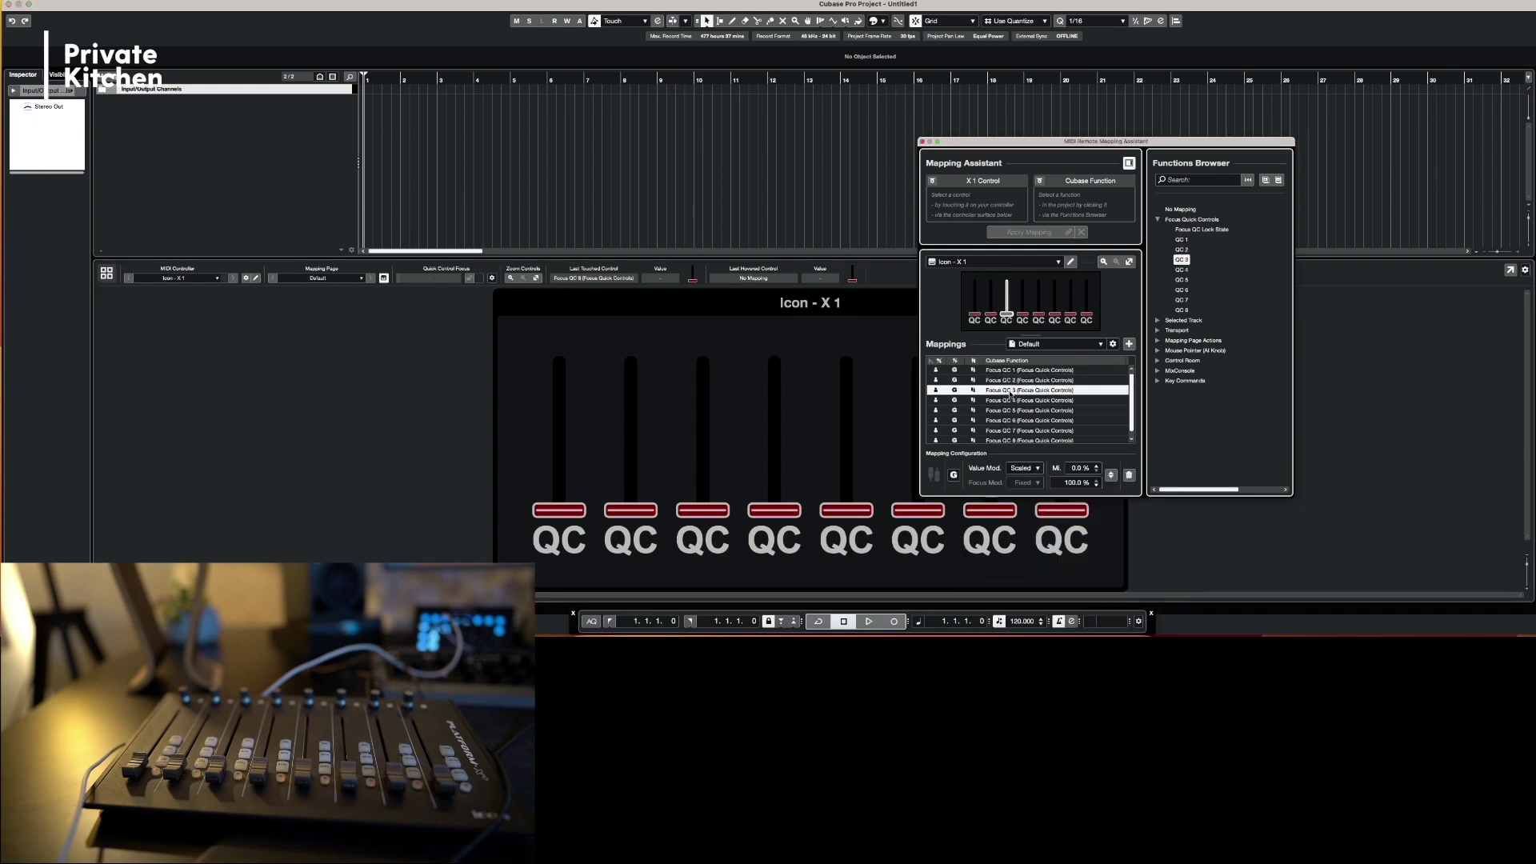
{"action": "left_click", "coordinate": [1012, 477]}
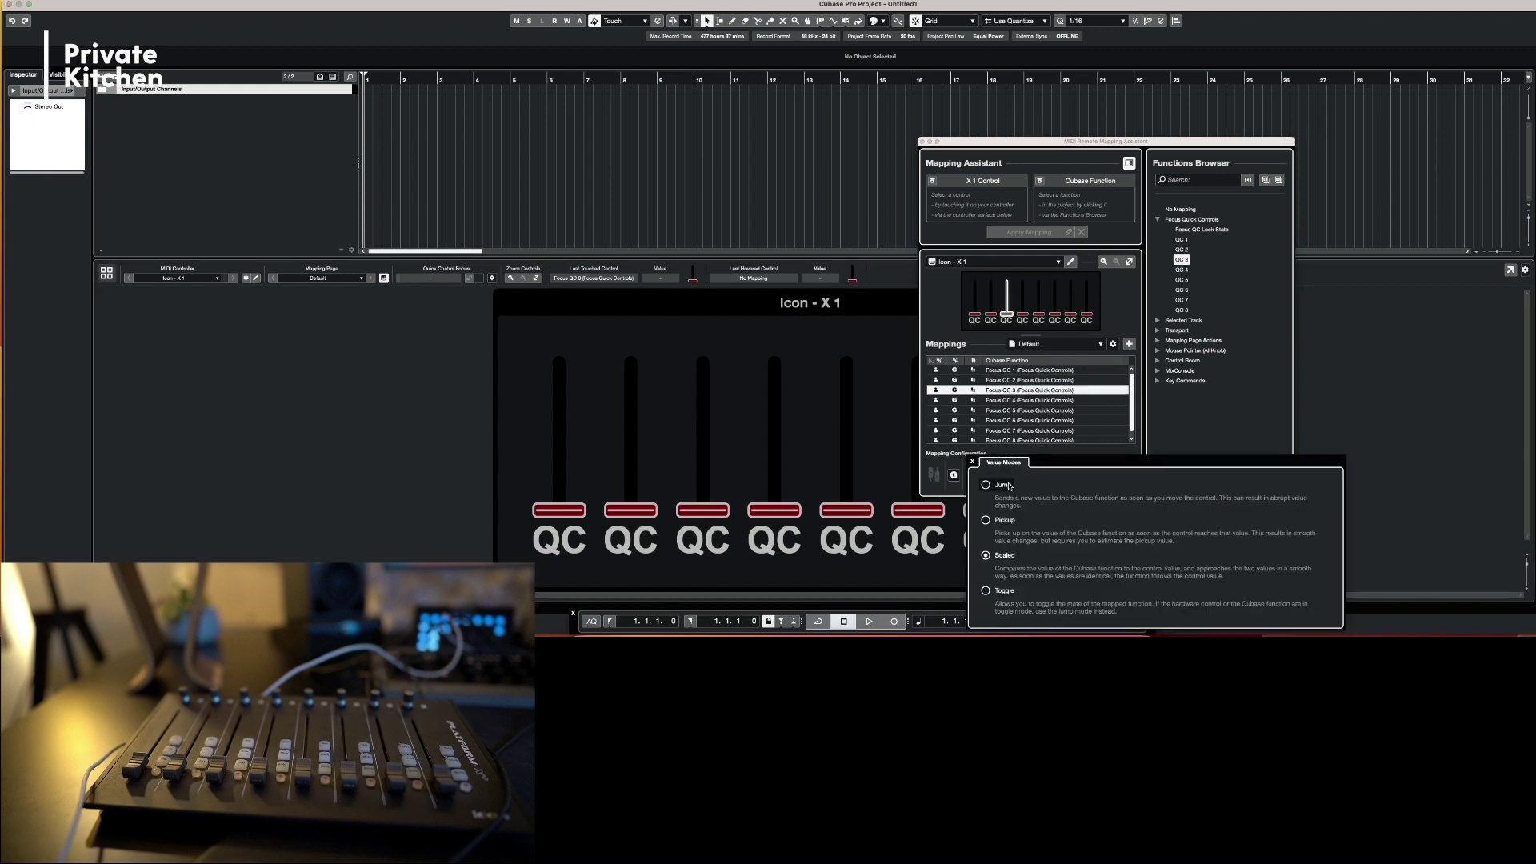
{"action": "left_click", "coordinate": [1009, 405]}
- Switch the Focus QC 4 and QC 5 mappings to Jump value mode
{"action": "left_click", "coordinate": [1008, 402]}
{"action": "left_click", "coordinate": [1024, 465]}
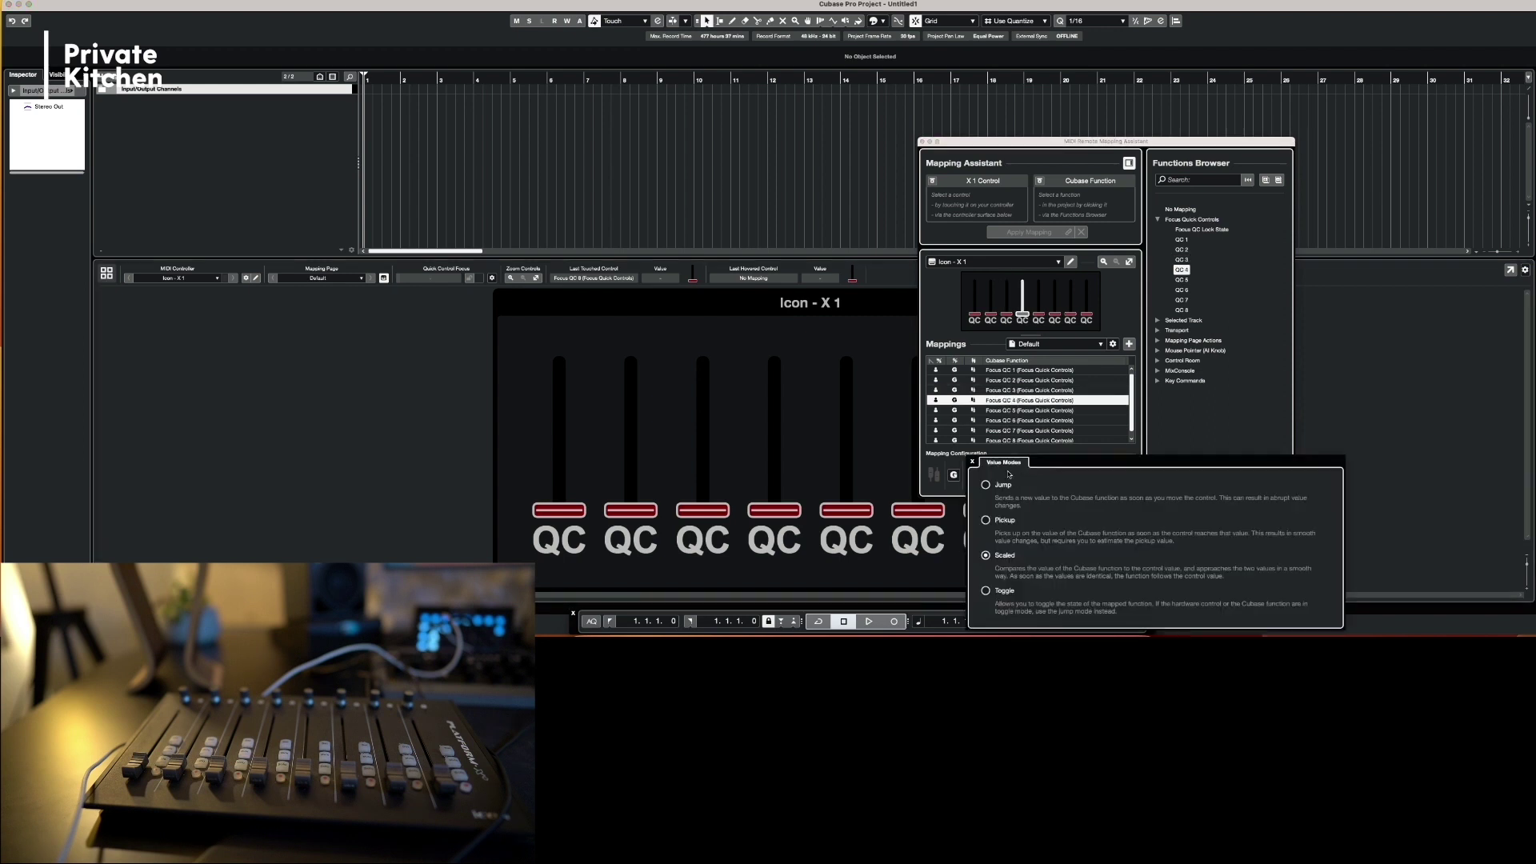
{"action": "left_click", "coordinate": [1005, 424]}
{"action": "left_click", "coordinate": [1005, 411]}
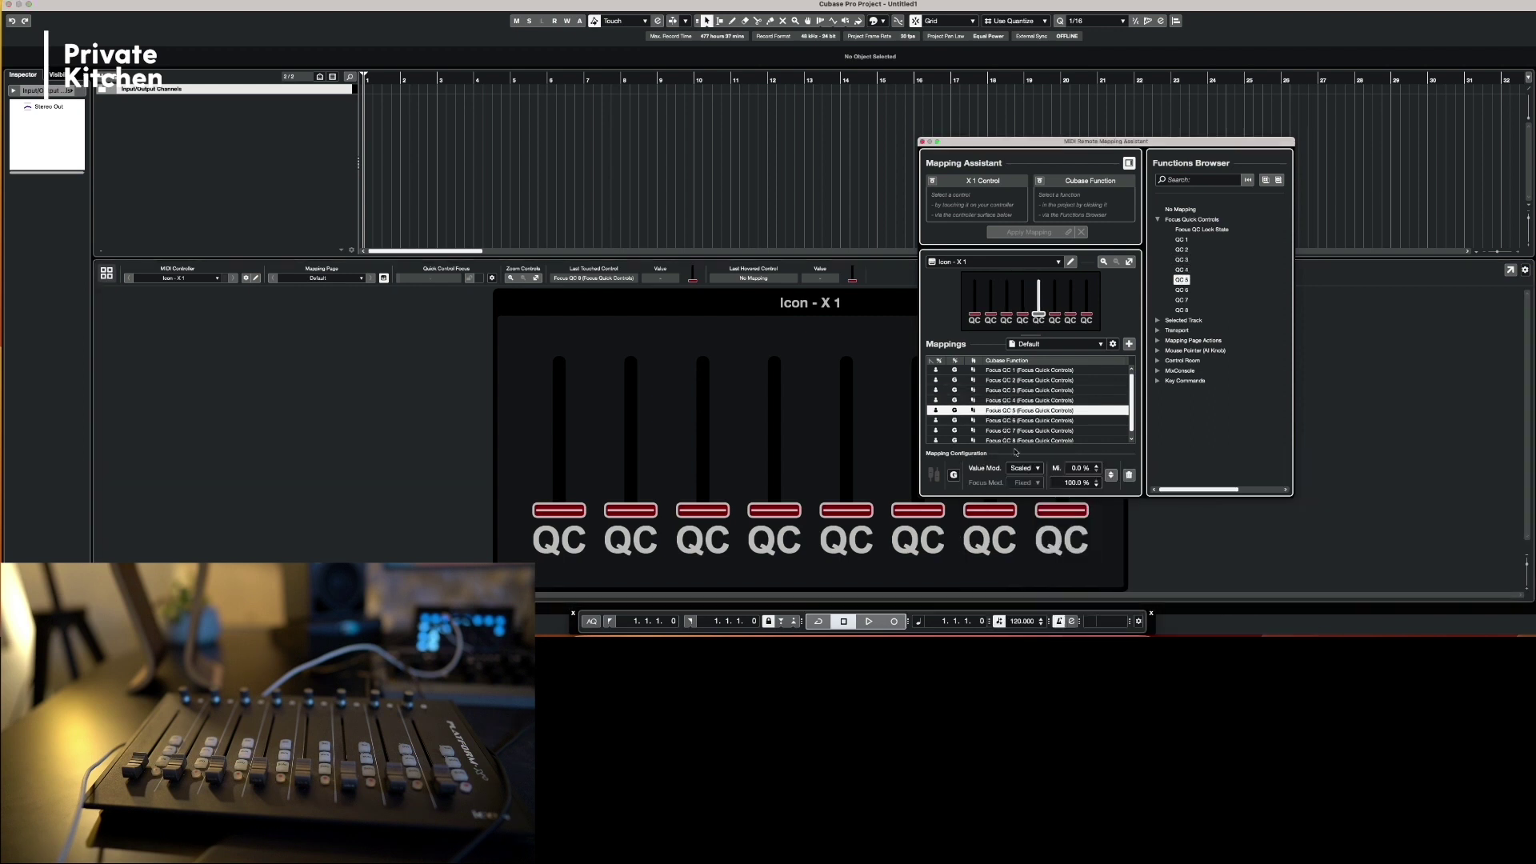
{"action": "left_click", "coordinate": [1016, 466]}
{"action": "left_click", "coordinate": [986, 485]}
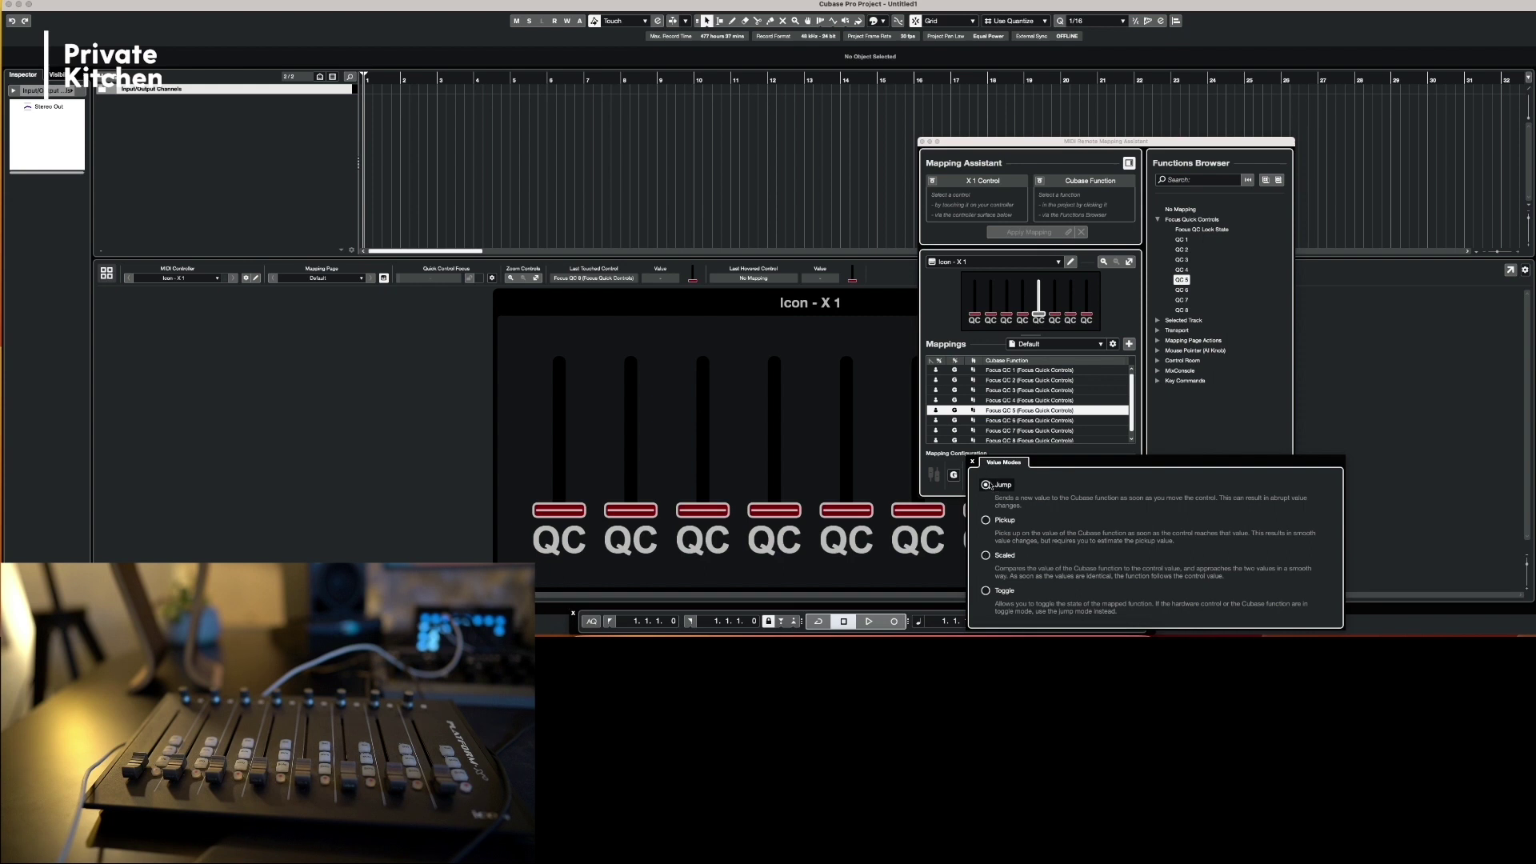
{"action": "left_click", "coordinate": [1011, 424]}
- Switch the Focus QC 6, QC 7 and QC 8 mappings to Jump value mode
{"action": "left_click", "coordinate": [1012, 420]}
{"action": "left_click", "coordinate": [1016, 466]}
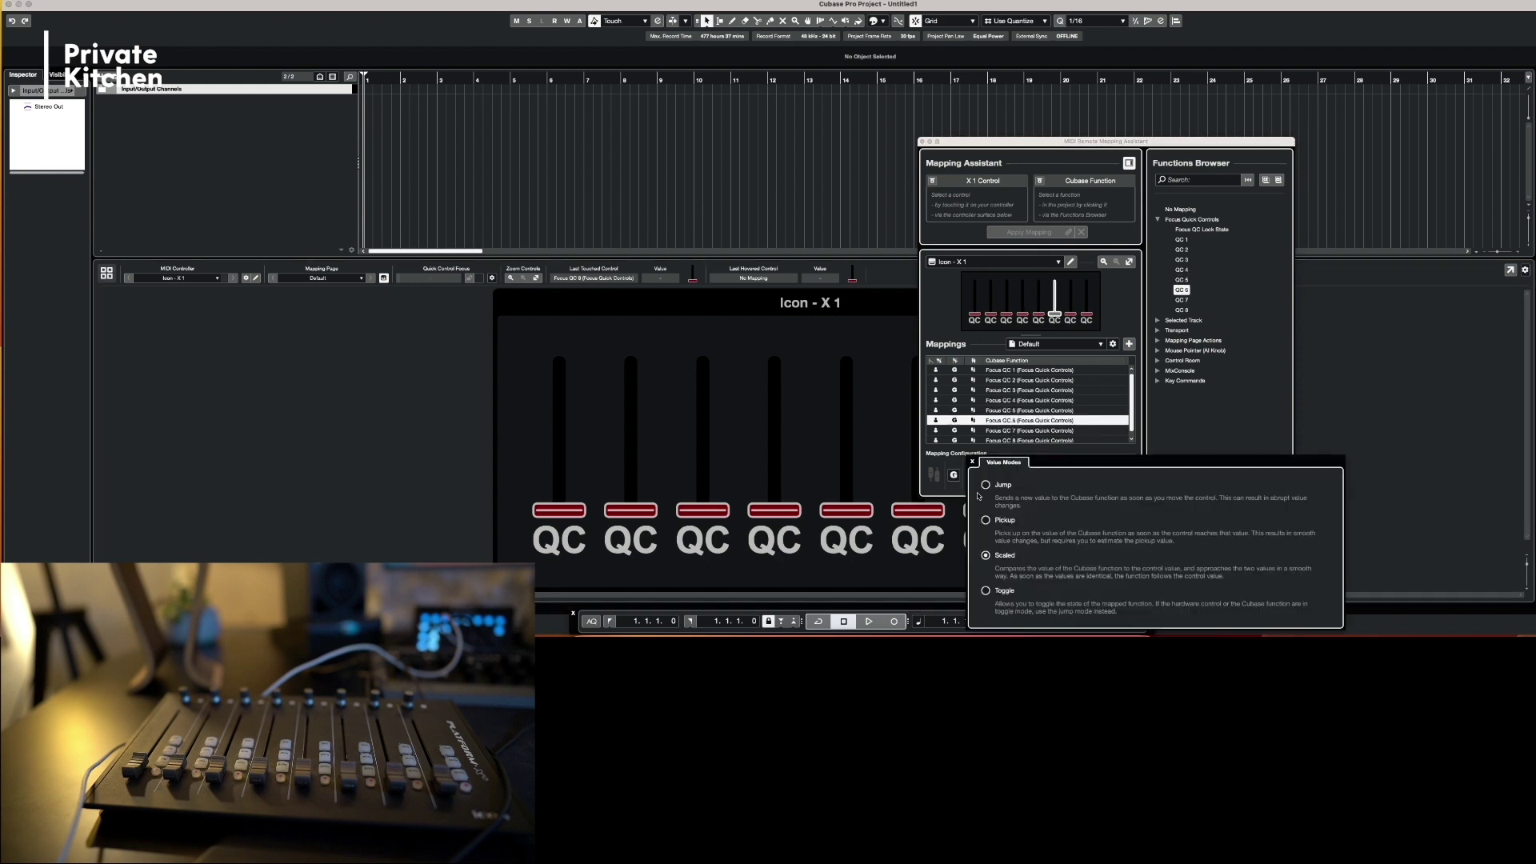
{"action": "left_click", "coordinate": [994, 433]}
{"action": "left_click", "coordinate": [993, 430]}
{"action": "left_click", "coordinate": [1016, 467]}
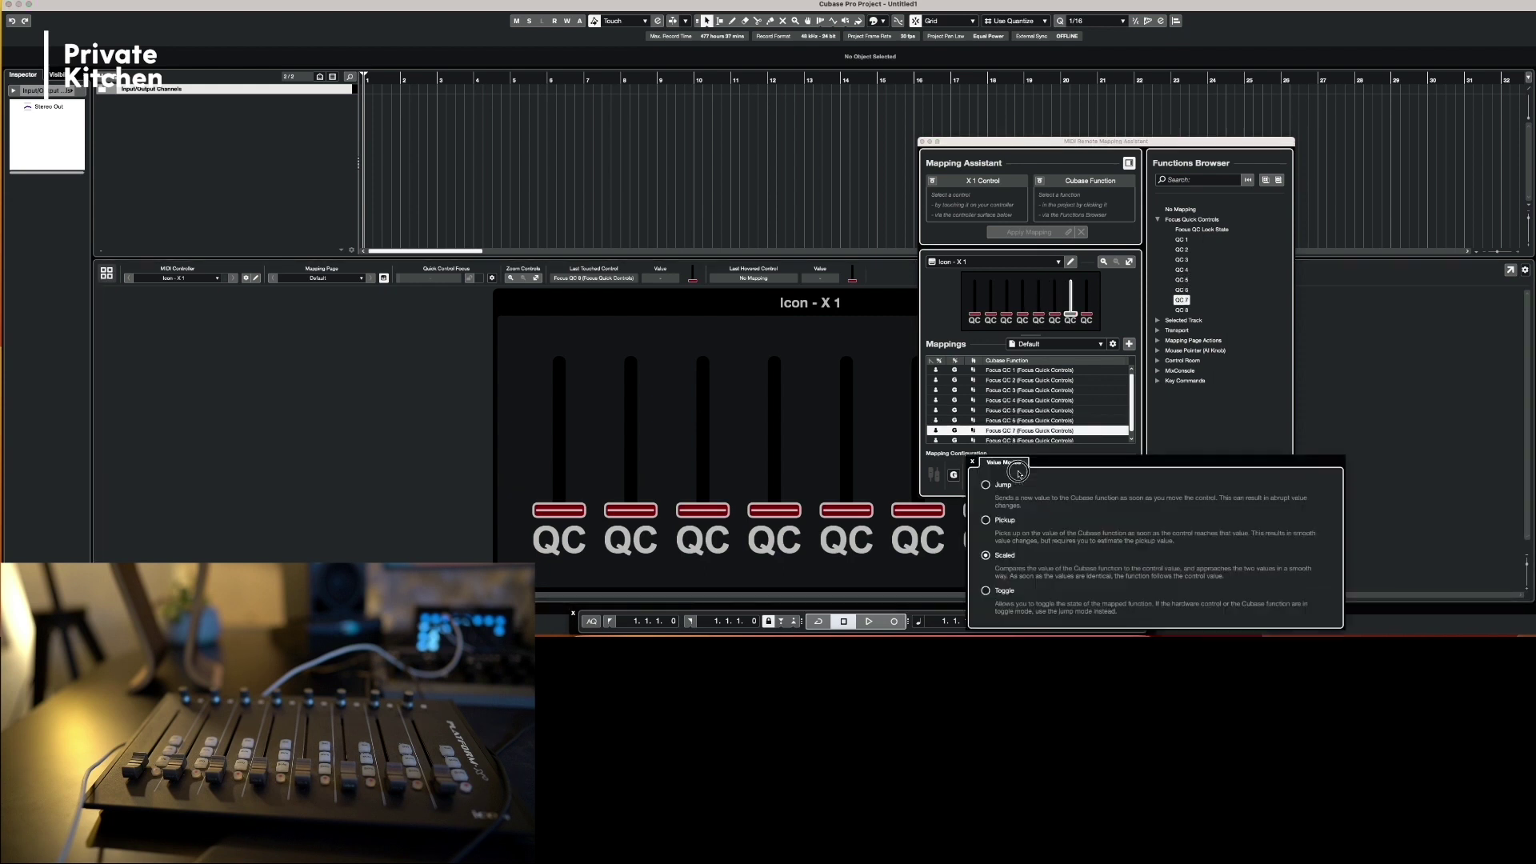
{"action": "left_click", "coordinate": [986, 485]}
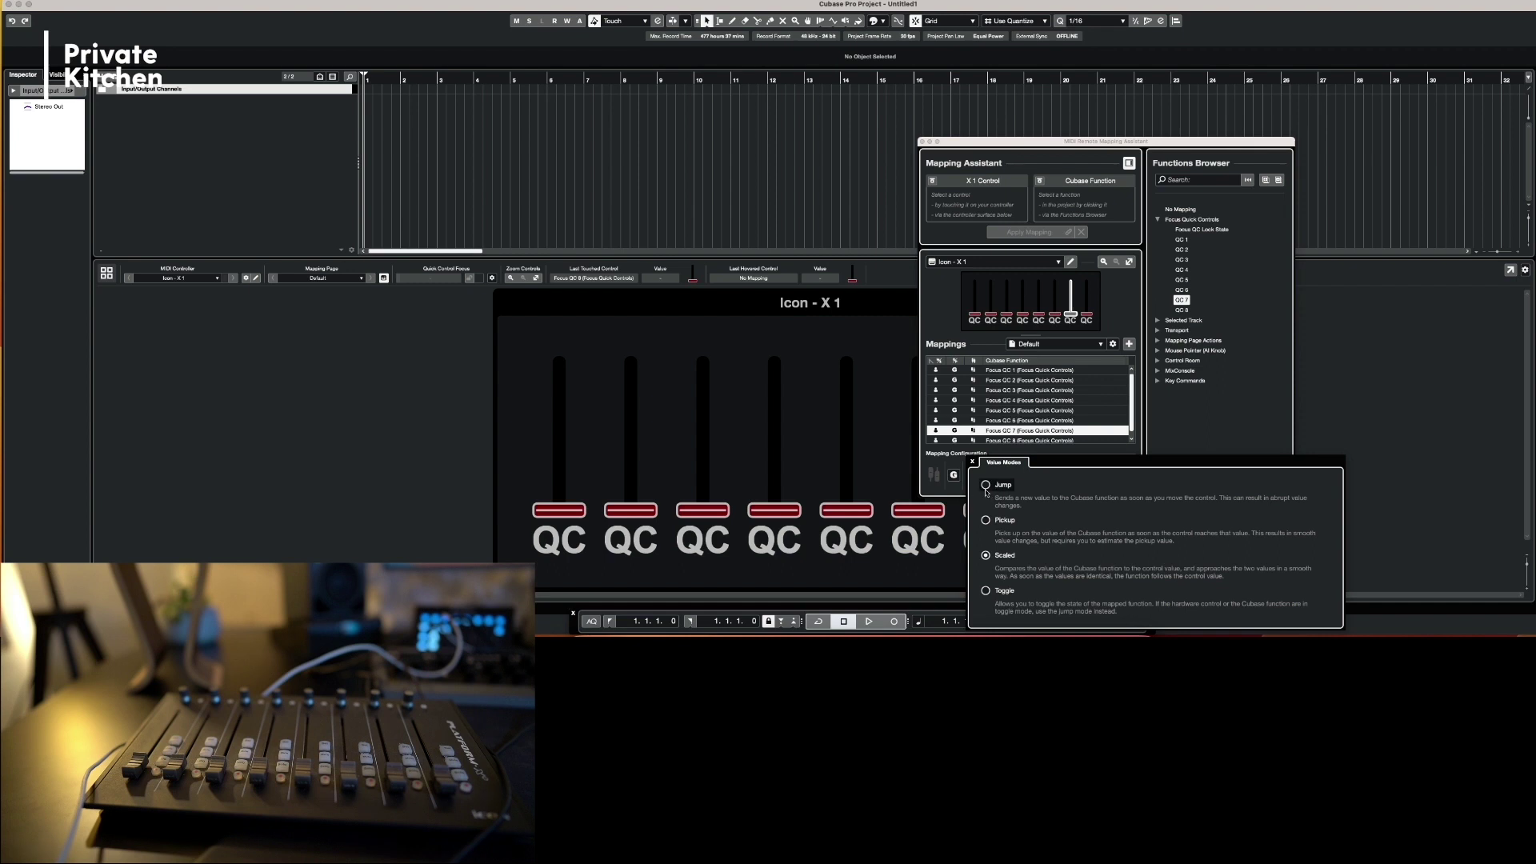
{"action": "left_click", "coordinate": [1012, 445]}
{"action": "left_click", "coordinate": [1011, 440]}
{"action": "left_click", "coordinate": [1024, 468]}
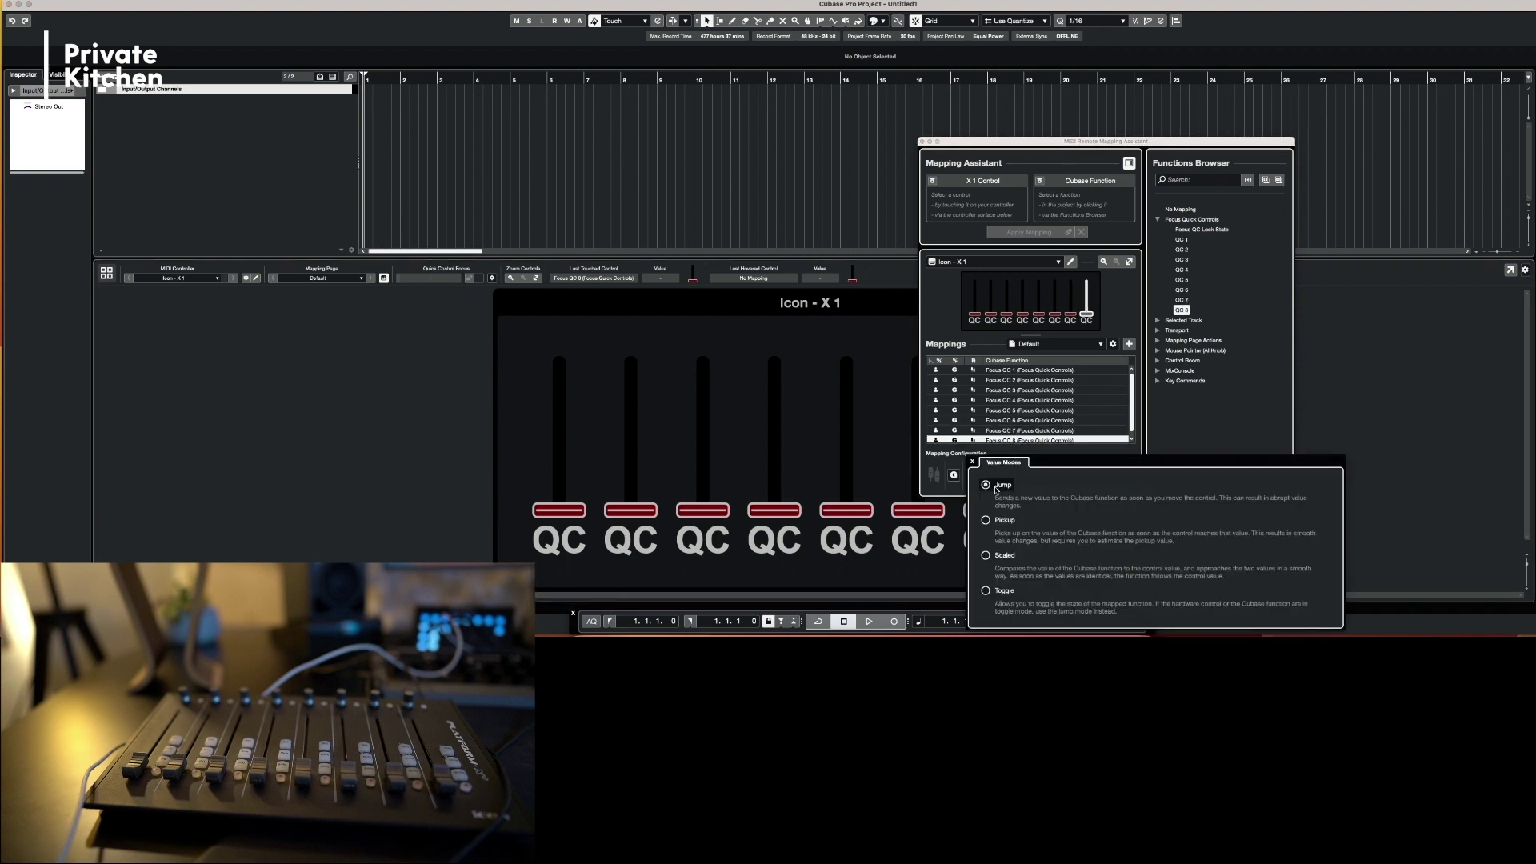
{"action": "left_click", "coordinate": [523, 436]}
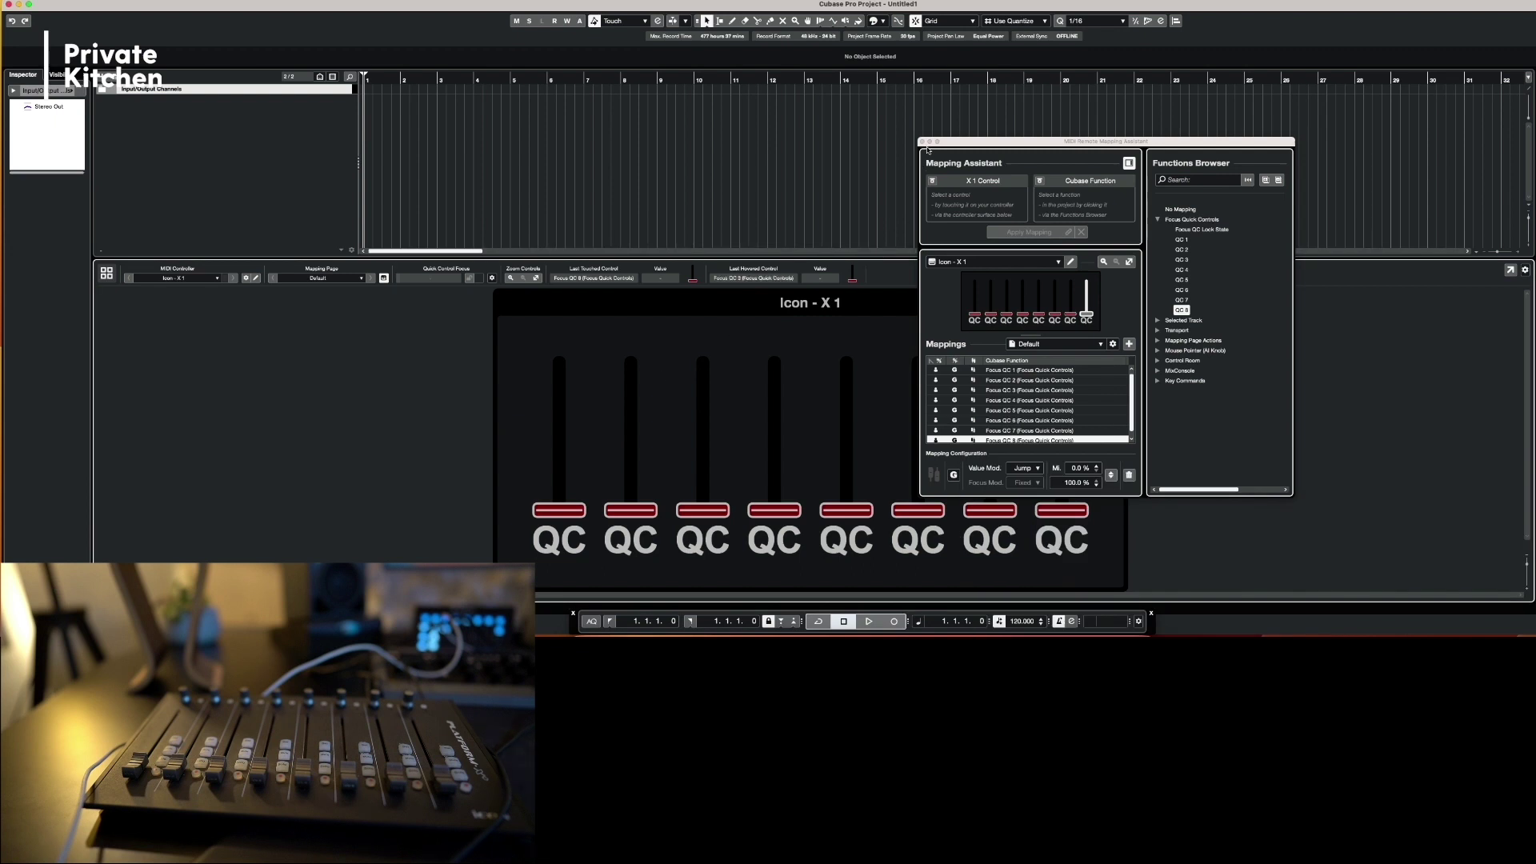
- Close the Mapping Assistant, add a Retrologue instrument track, and raise Filter Cutoff to about 5738 Hz
{"action": "left_click", "coordinate": [922, 141]}
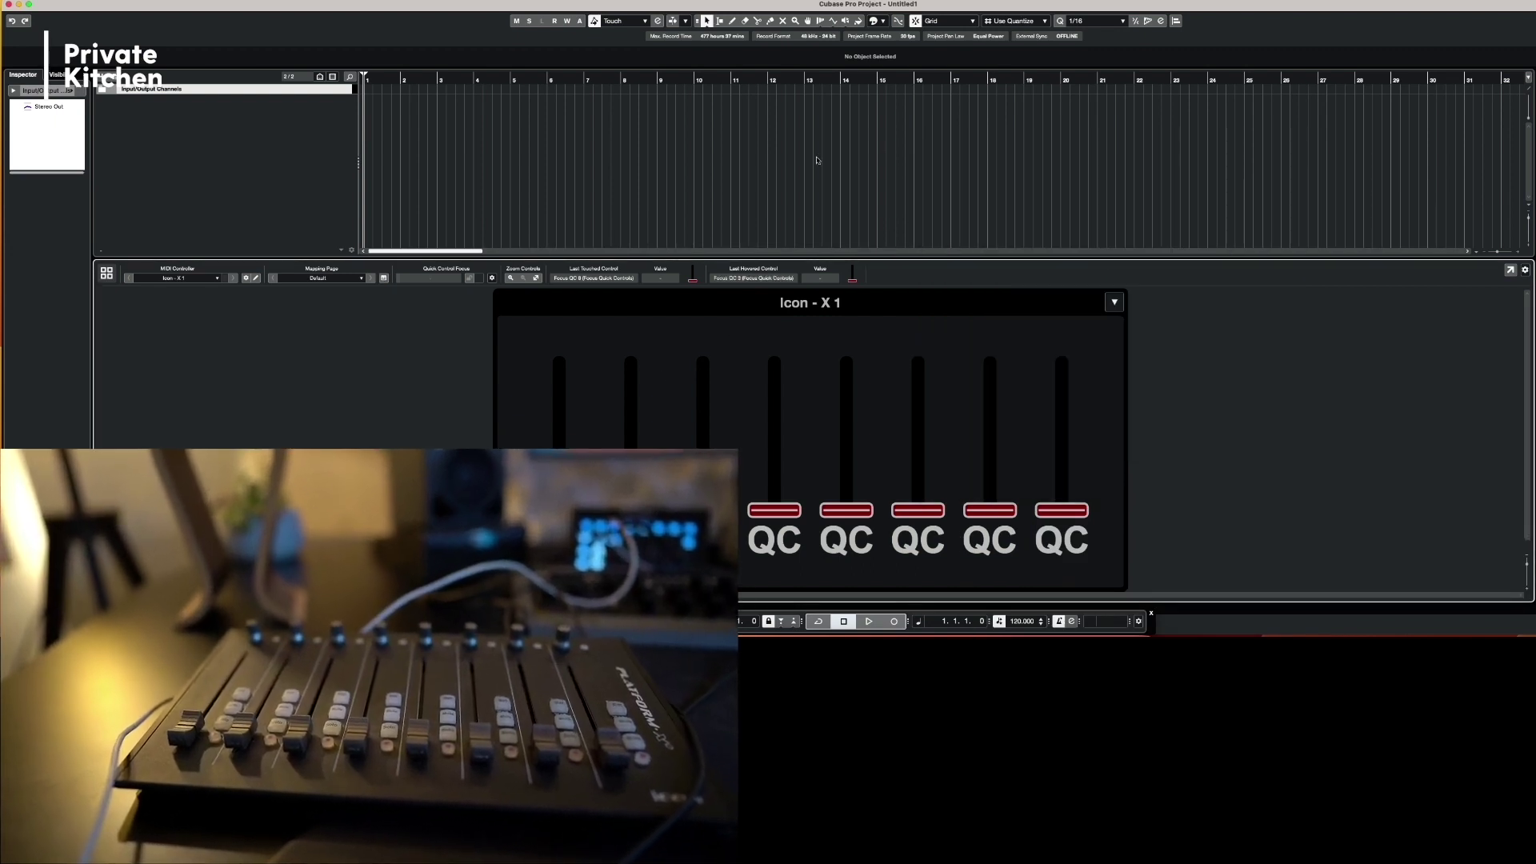
{"action": "right_click", "coordinate": [316, 154]}
{"action": "left_click", "coordinate": [344, 188]}
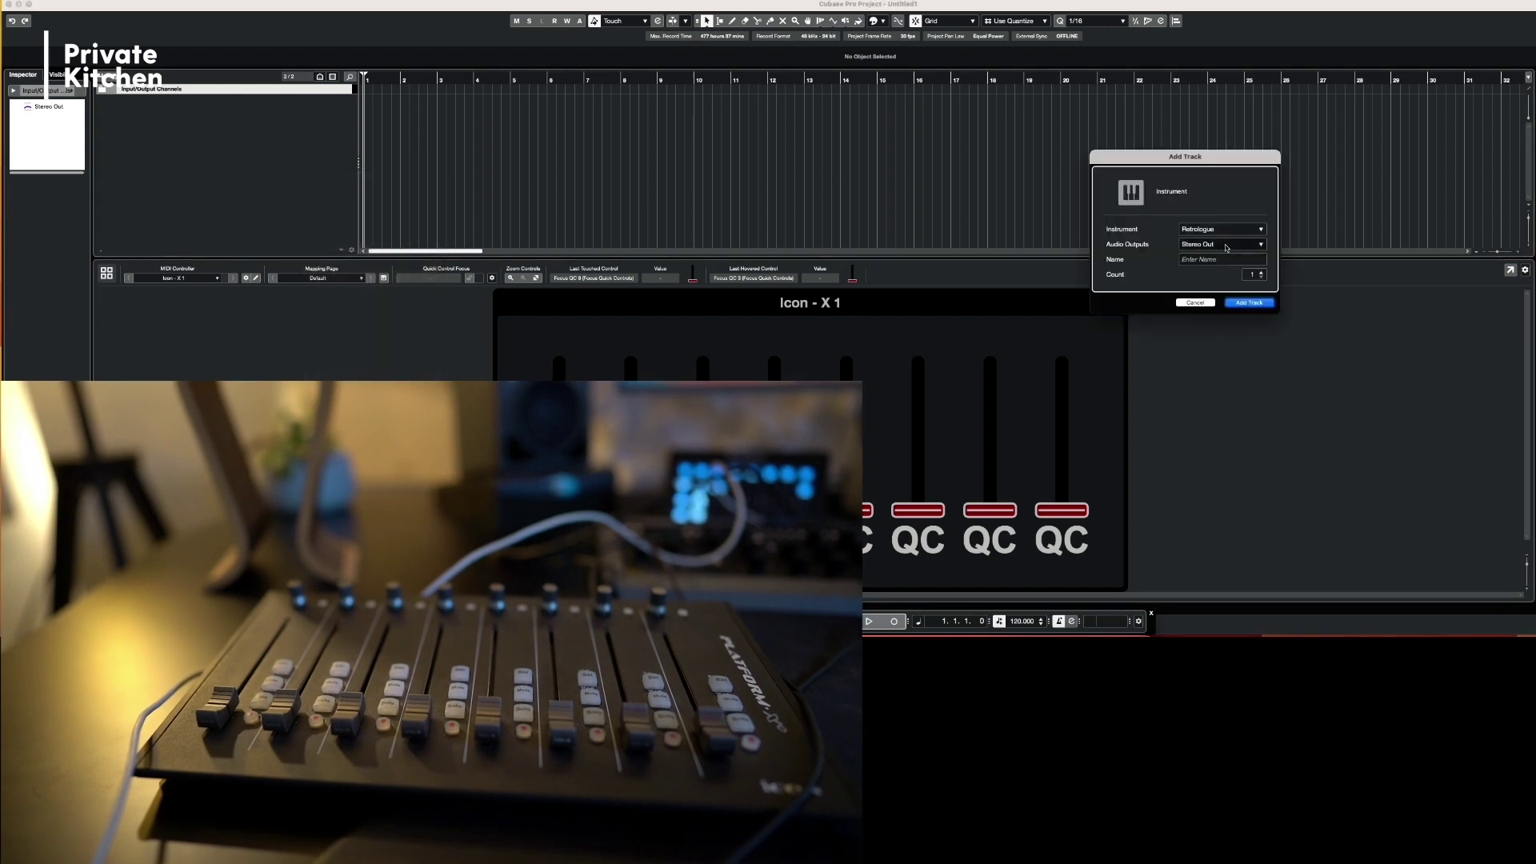
{"action": "left_click", "coordinate": [1239, 303]}
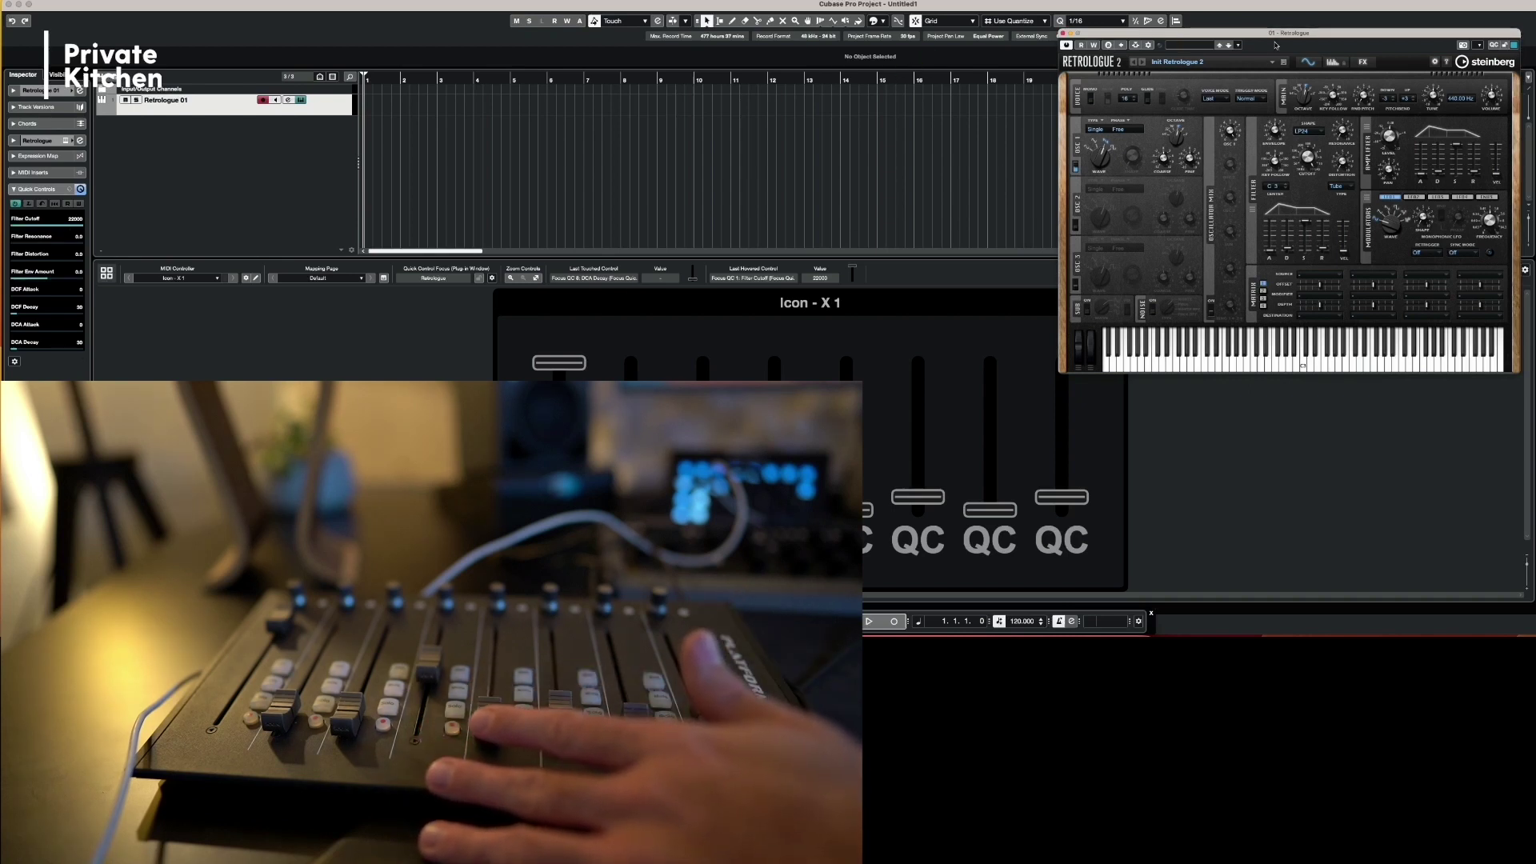
{"action": "left_click_drag", "start_coordinate": [1257, 36], "coordinate": [937, 77]}
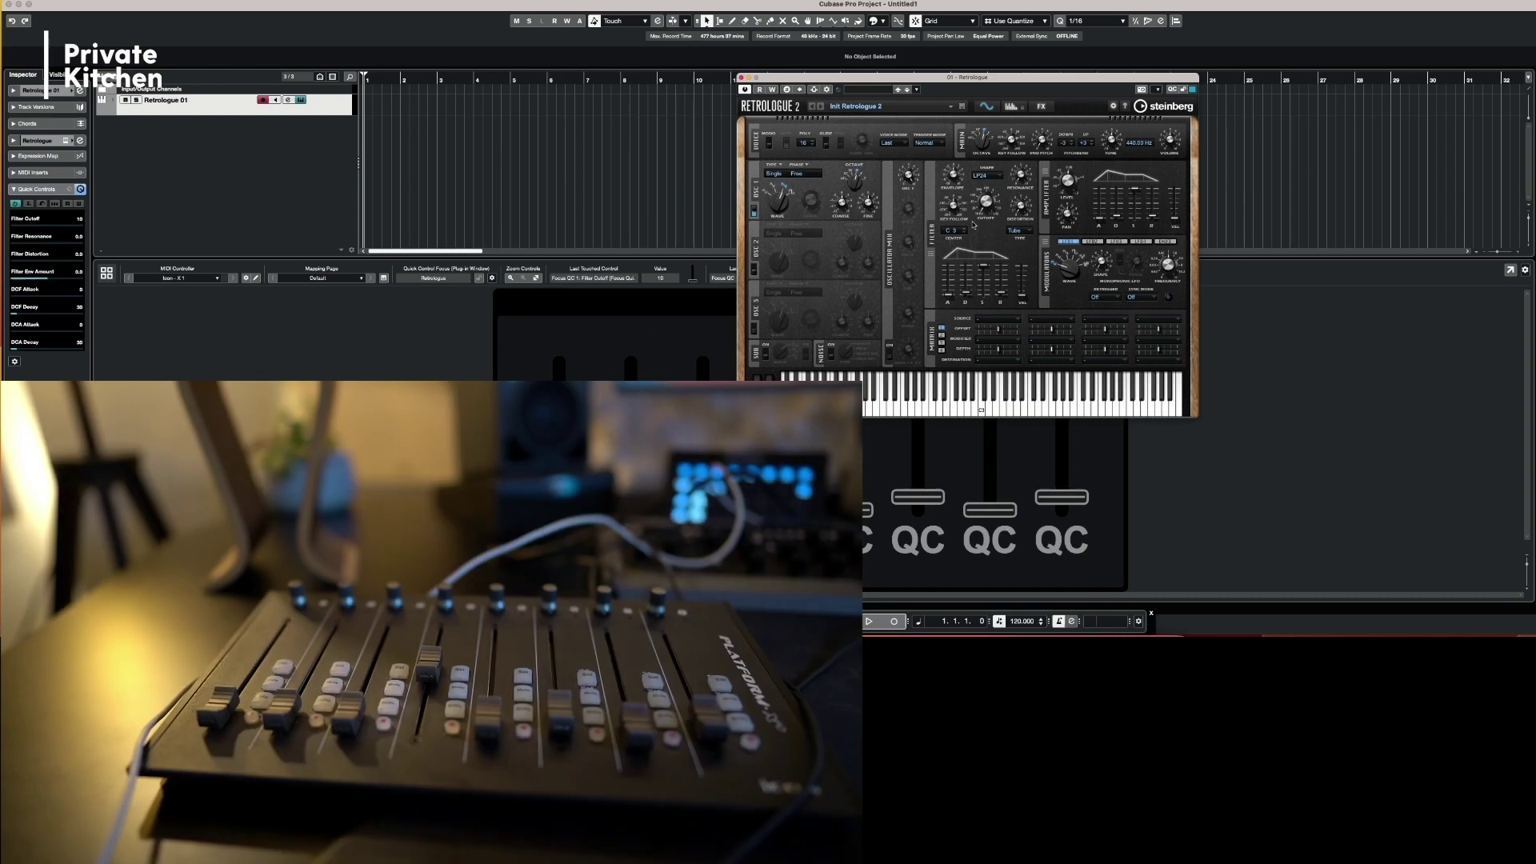
{"action": "left_click_drag", "start_coordinate": [986, 206], "coordinate": [983, 150]}
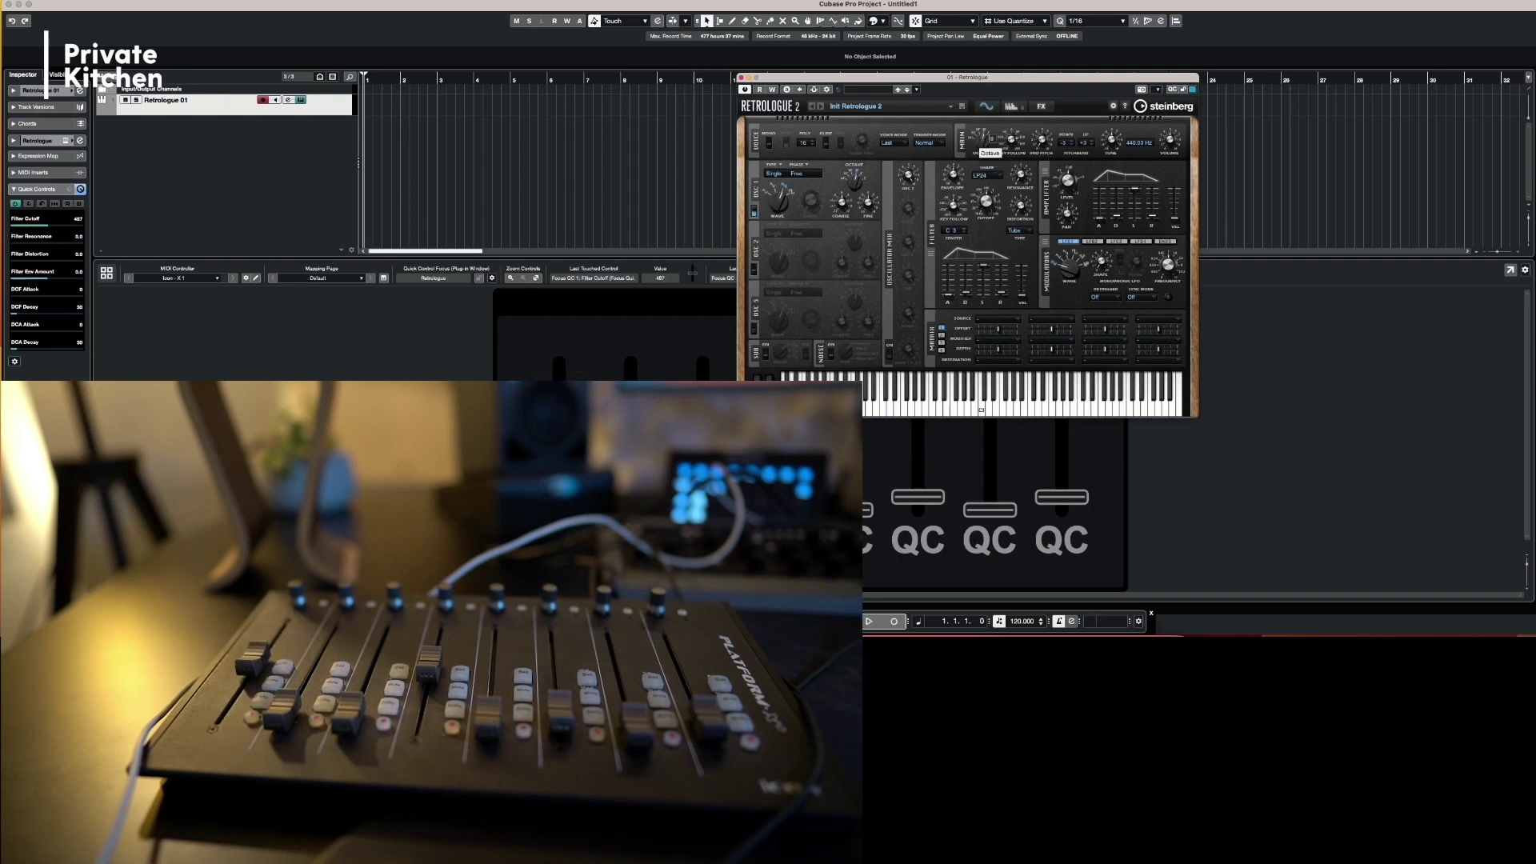
- Add a Padshop instrument track and arrange its window beside Retrologue's
{"action": "right_click", "coordinate": [201, 139]}
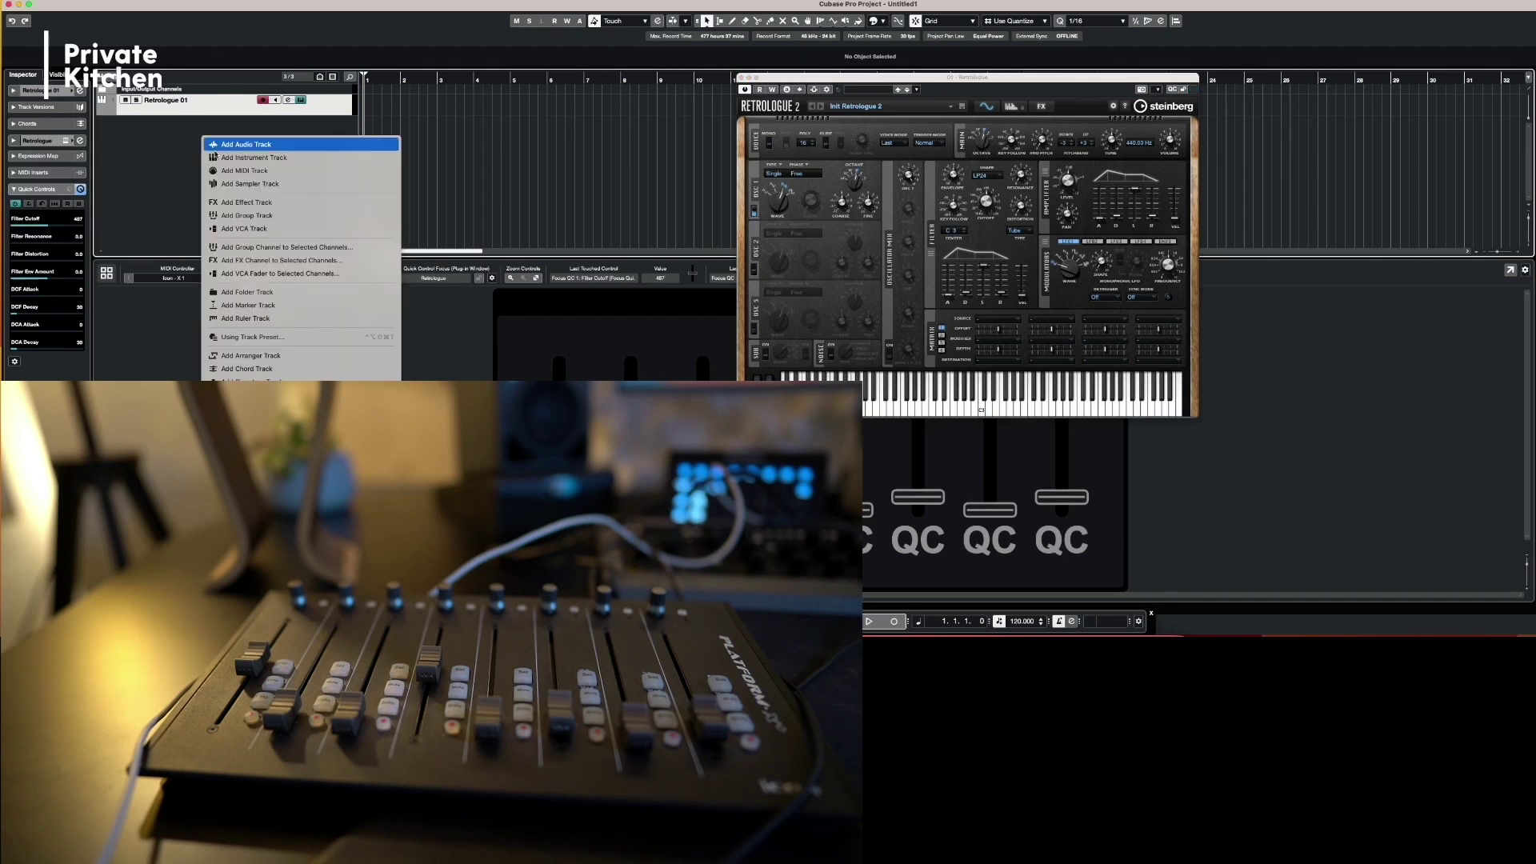
{"action": "left_click", "coordinate": [240, 157]}
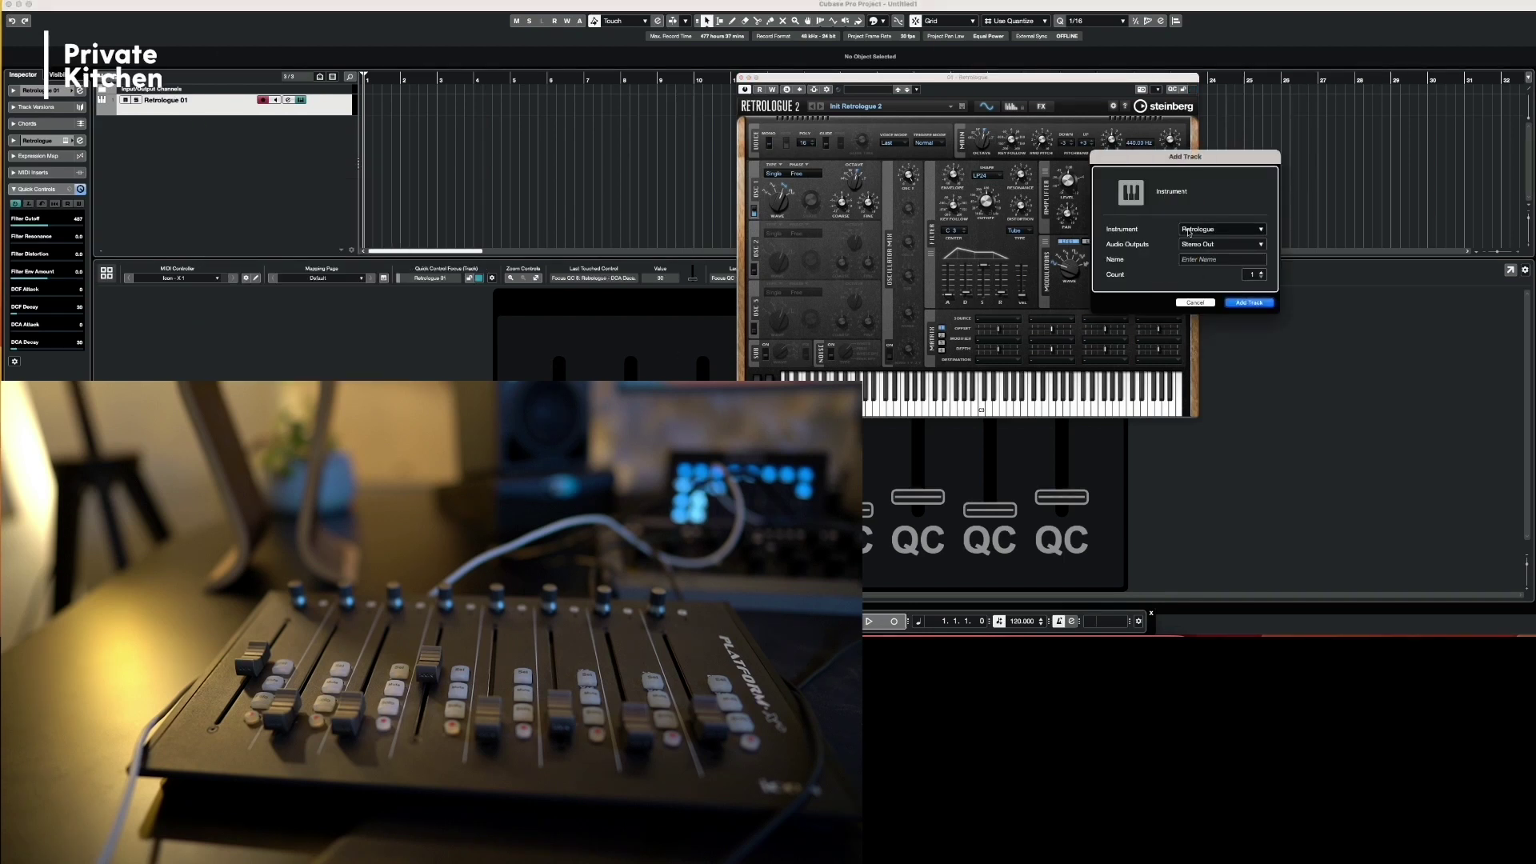
{"action": "left_click", "coordinate": [1190, 231]}
{"action": "left_click", "coordinate": [1152, 403]}
{"action": "left_click", "coordinate": [1243, 304]}
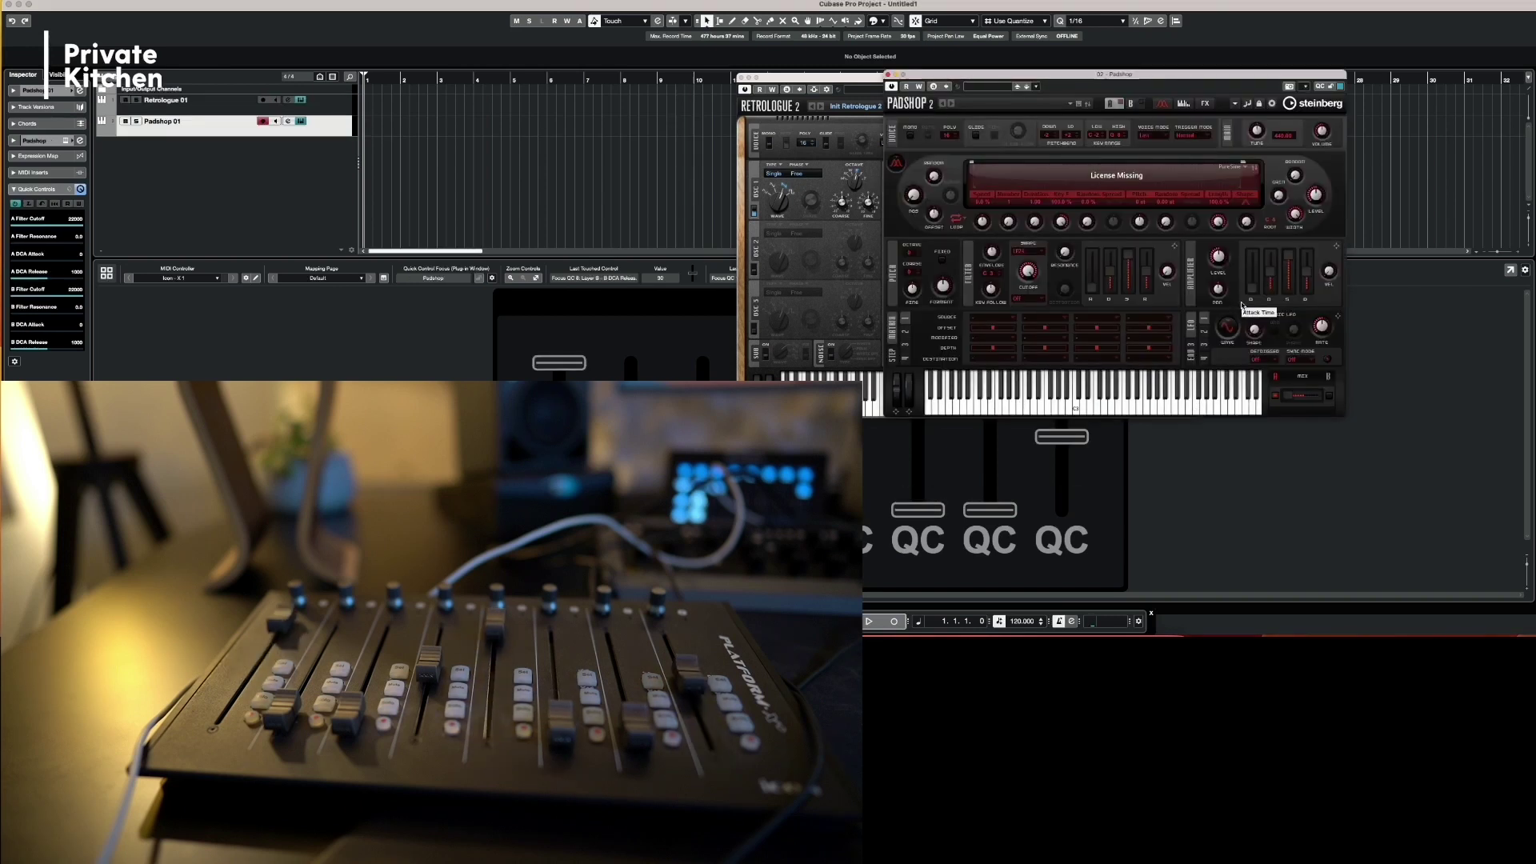
{"action": "left_click_drag", "start_coordinate": [830, 79], "coordinate": [455, 49]}
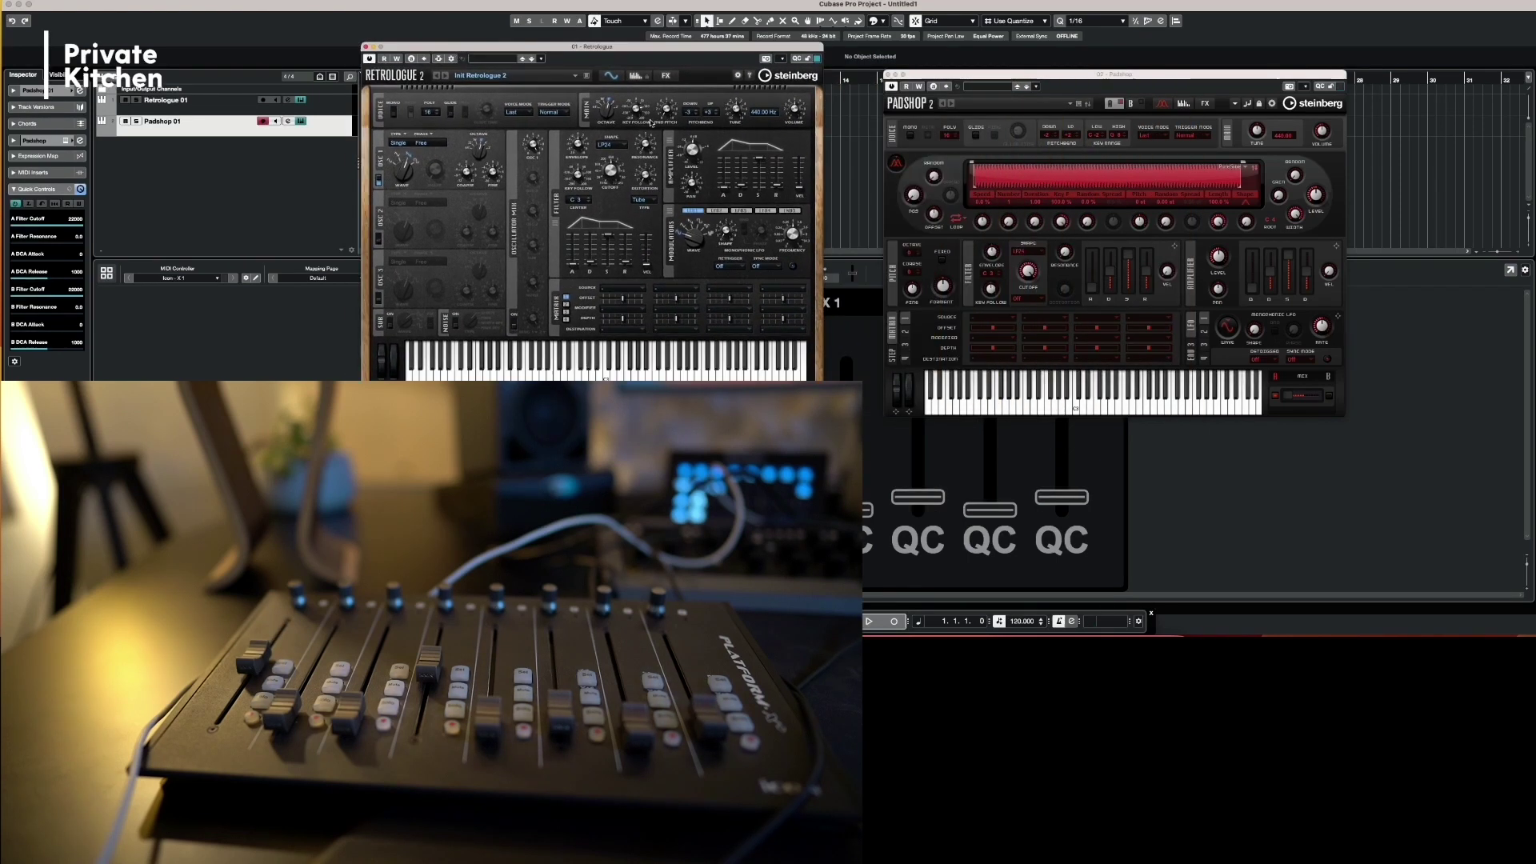
{"action": "left_click", "coordinate": [930, 75]}
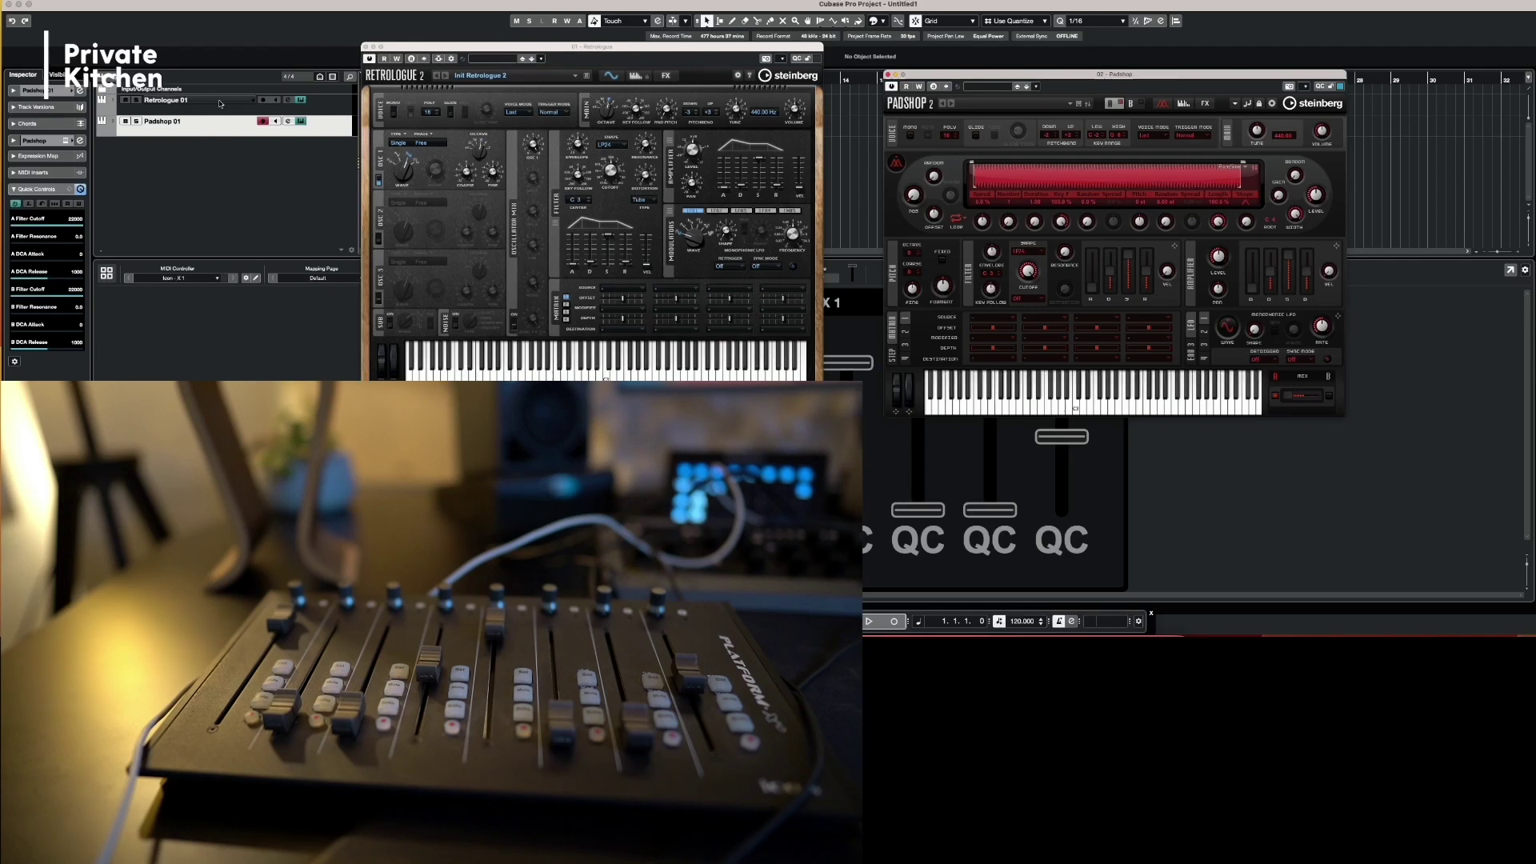
- Alternate selection between Retrologue 01 and Padshop 01, ending on Padshop 01
{"action": "left_click", "coordinate": [187, 136]}
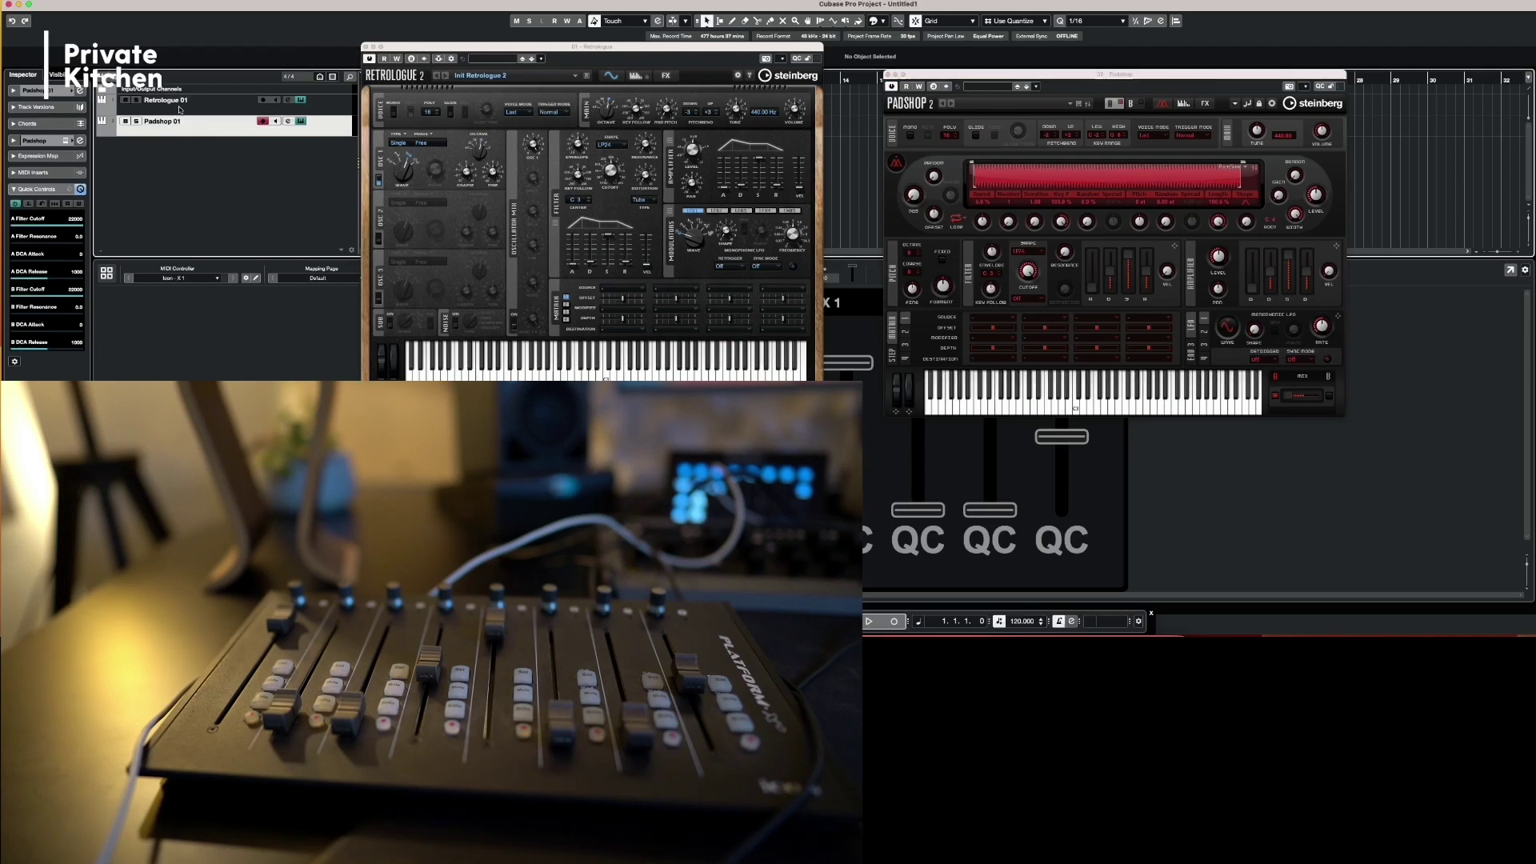
{"action": "left_click", "coordinate": [180, 104]}
{"action": "left_click", "coordinate": [180, 121]}
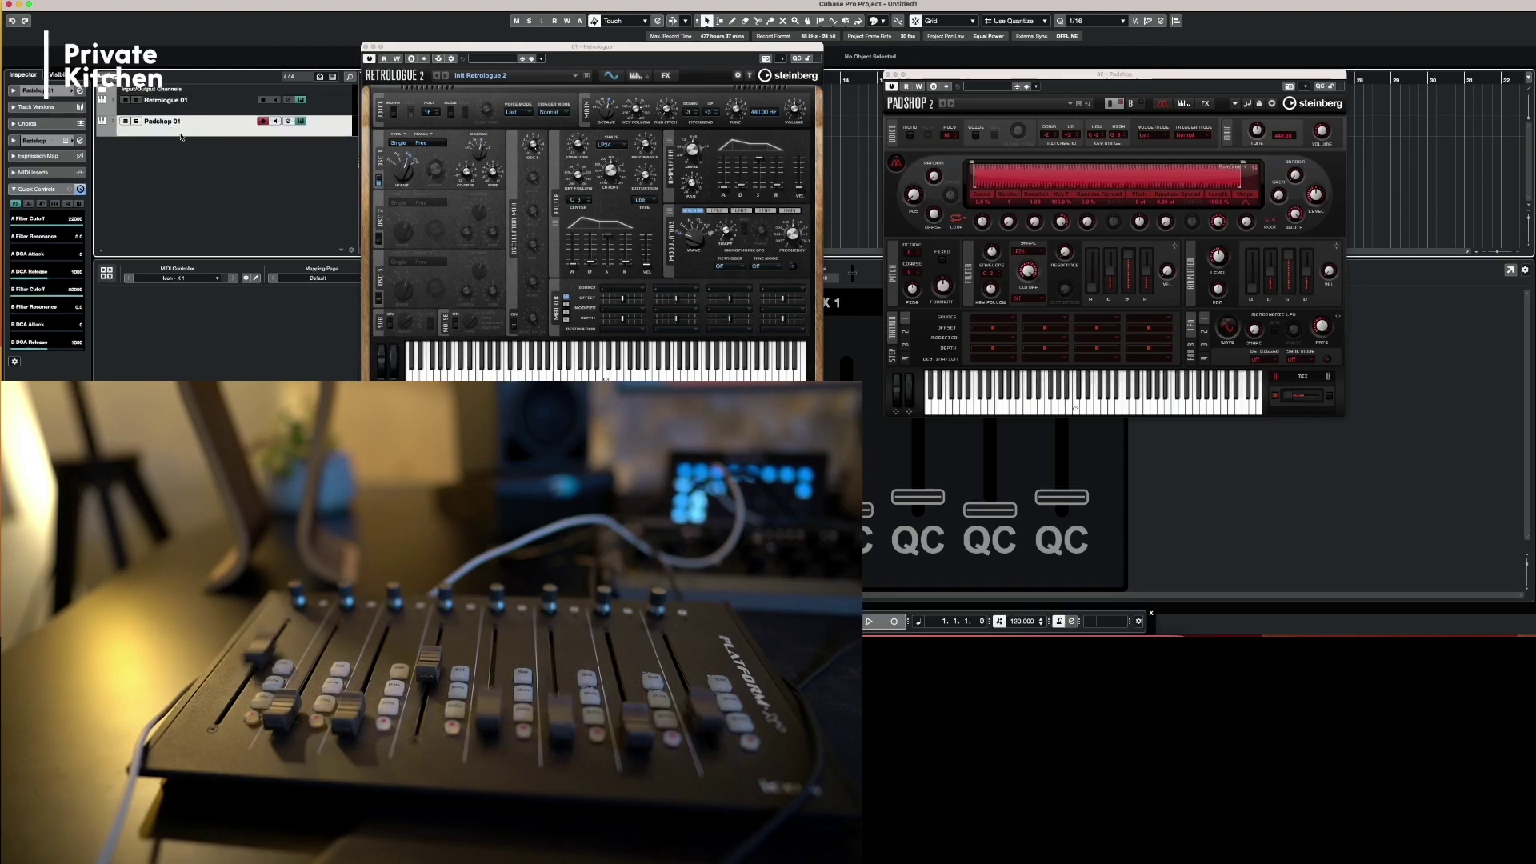
{"action": "left_click", "coordinate": [180, 102]}
{"action": "key", "text": "Down"}
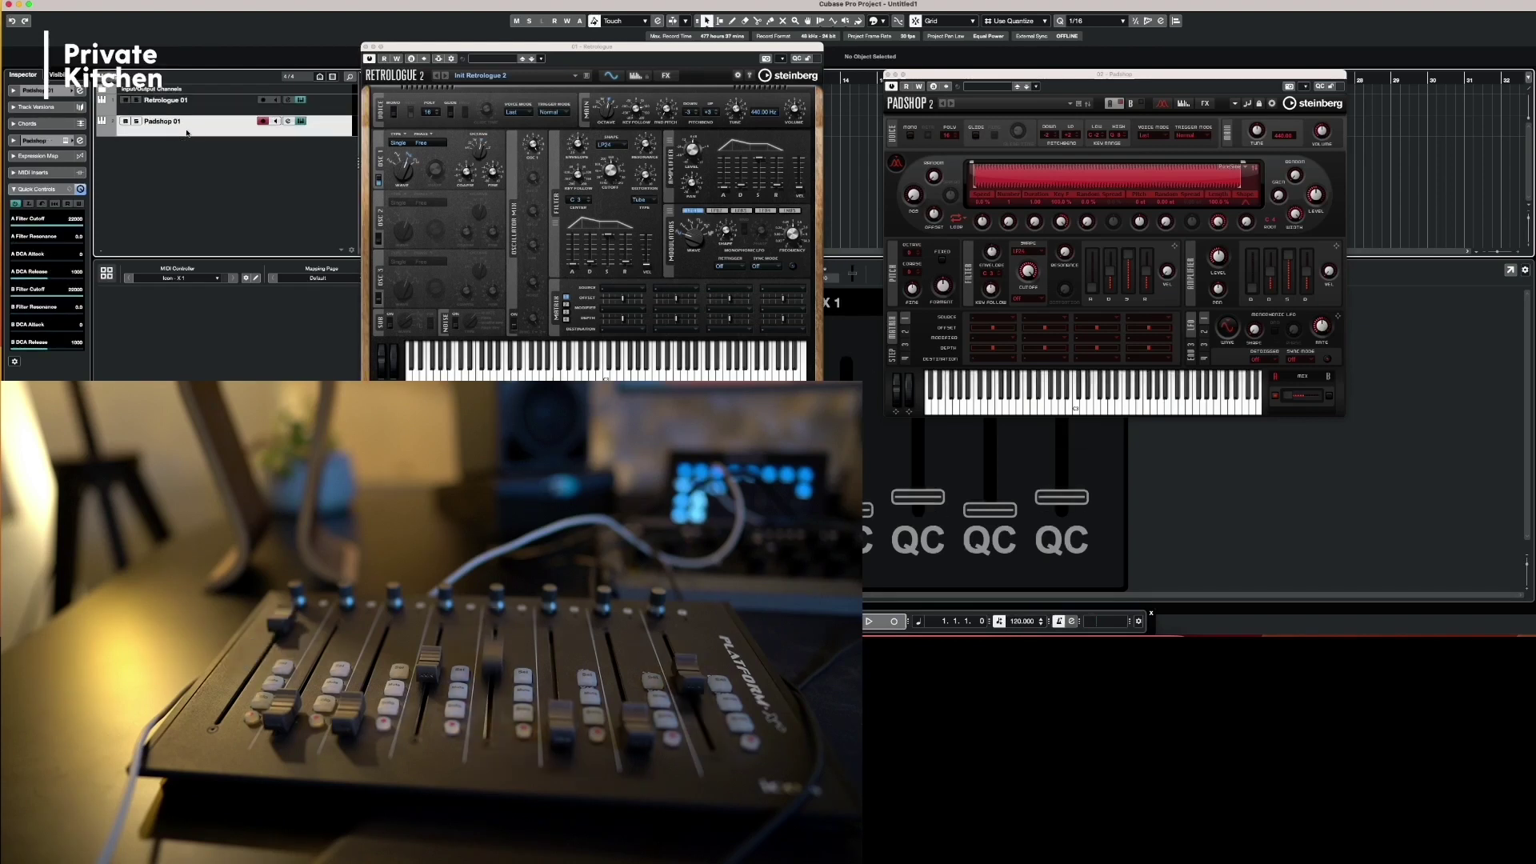
{"action": "key", "text": "Up"}
{"action": "key", "text": "Down"}
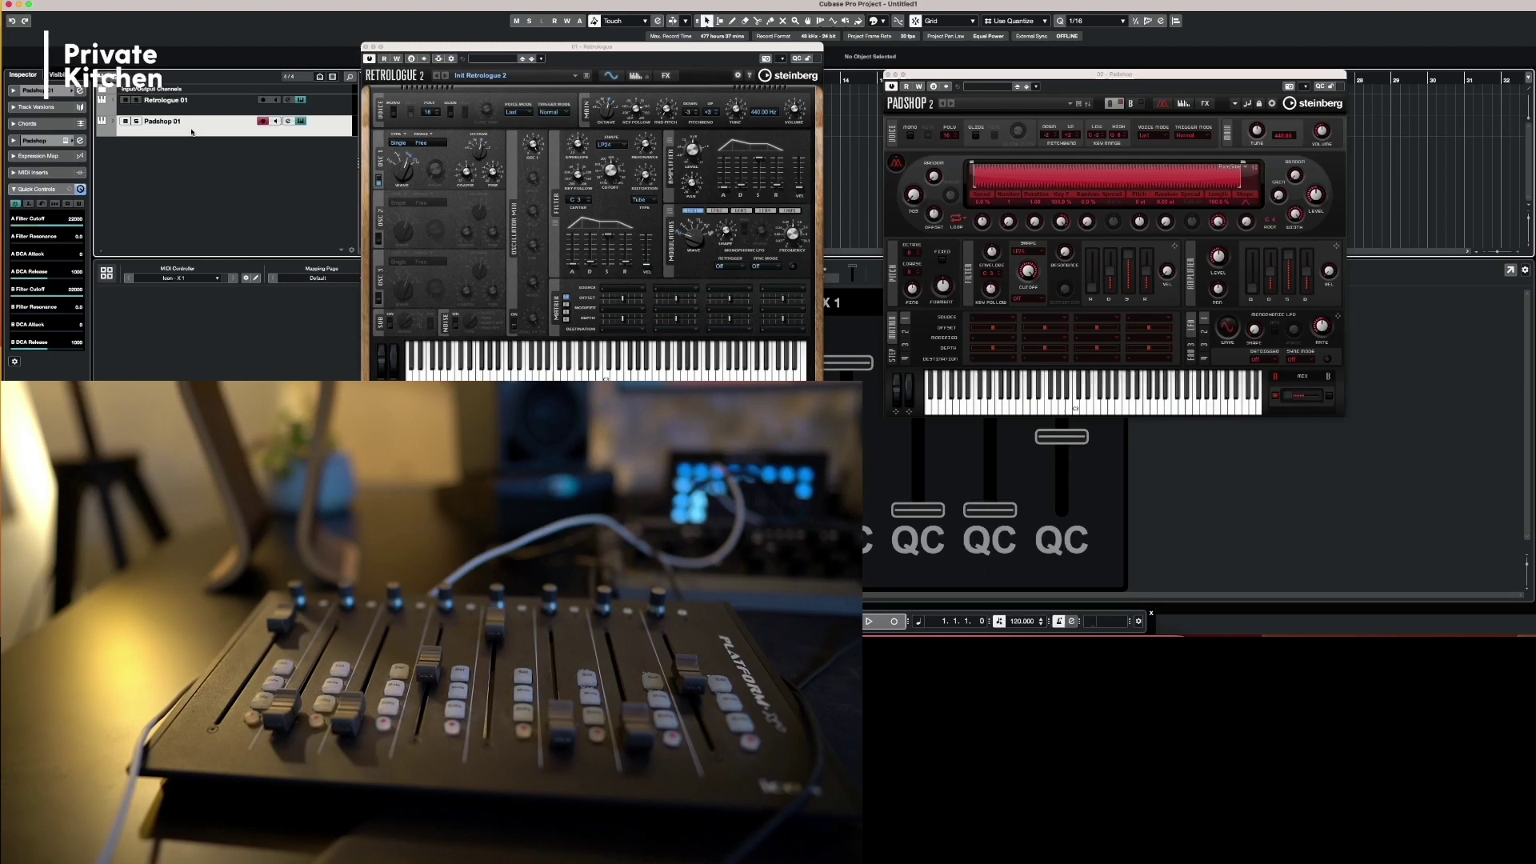
- Create the BBC Symphony Orchestra 01 instrument track below Padshop 01
{"action": "right_click", "coordinate": [196, 160]}
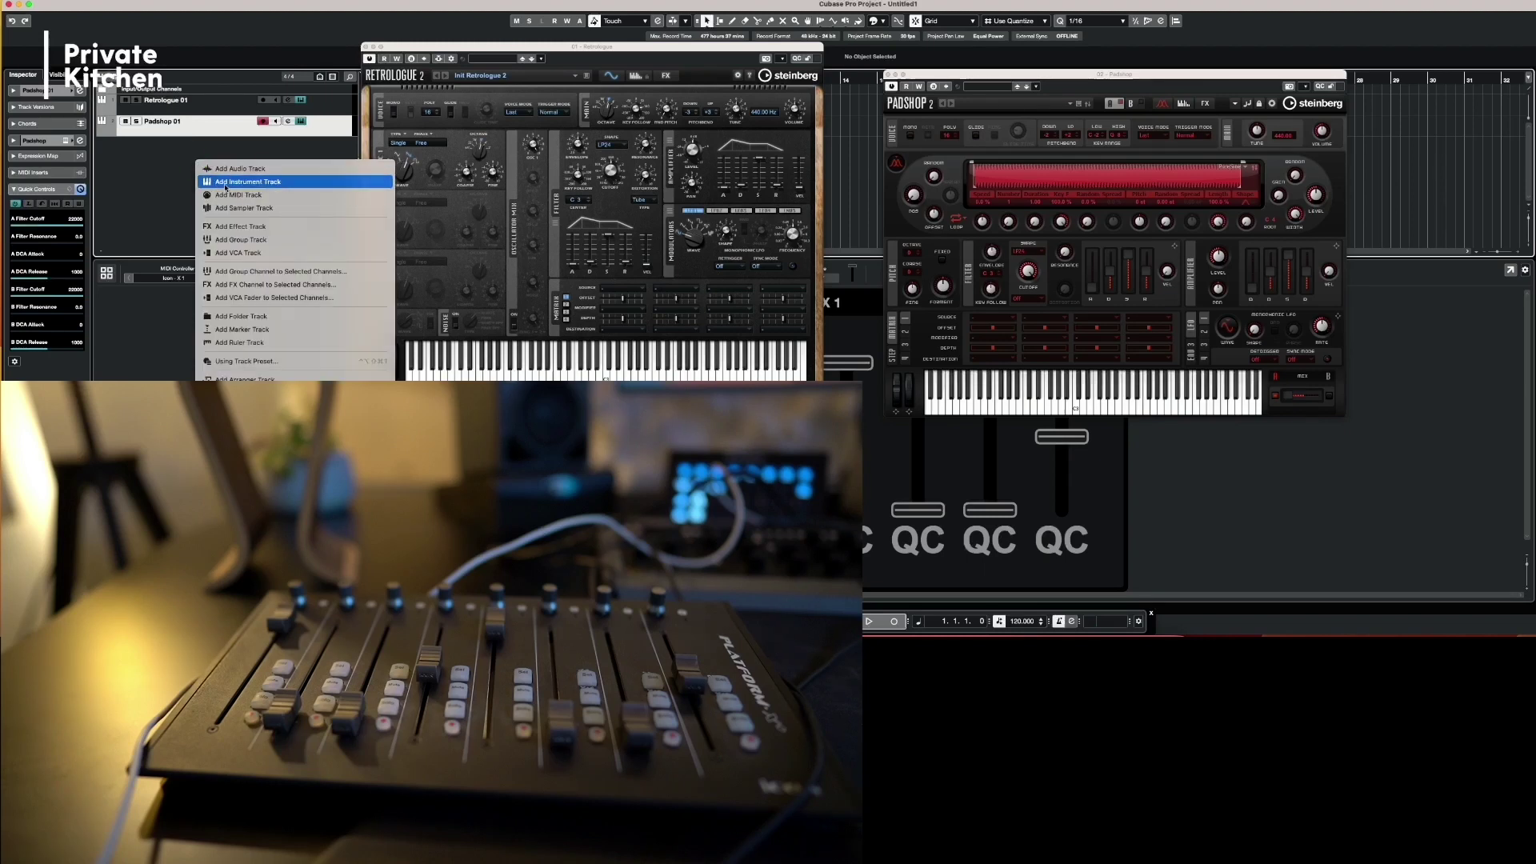
{"action": "left_click", "coordinate": [232, 181]}
{"action": "left_click", "coordinate": [1195, 230]}
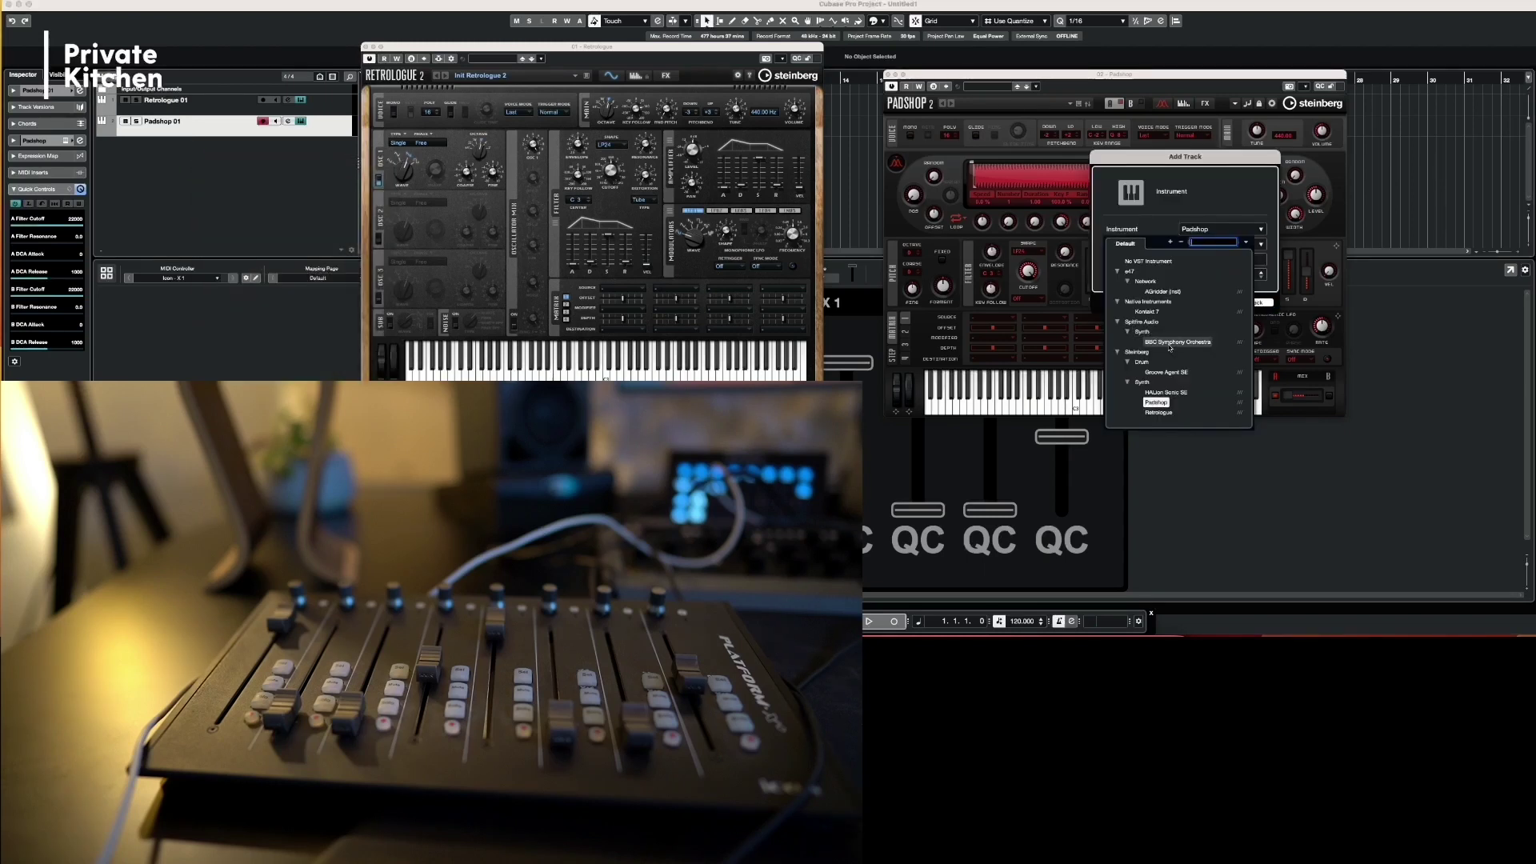
{"action": "left_click", "coordinate": [1170, 343]}
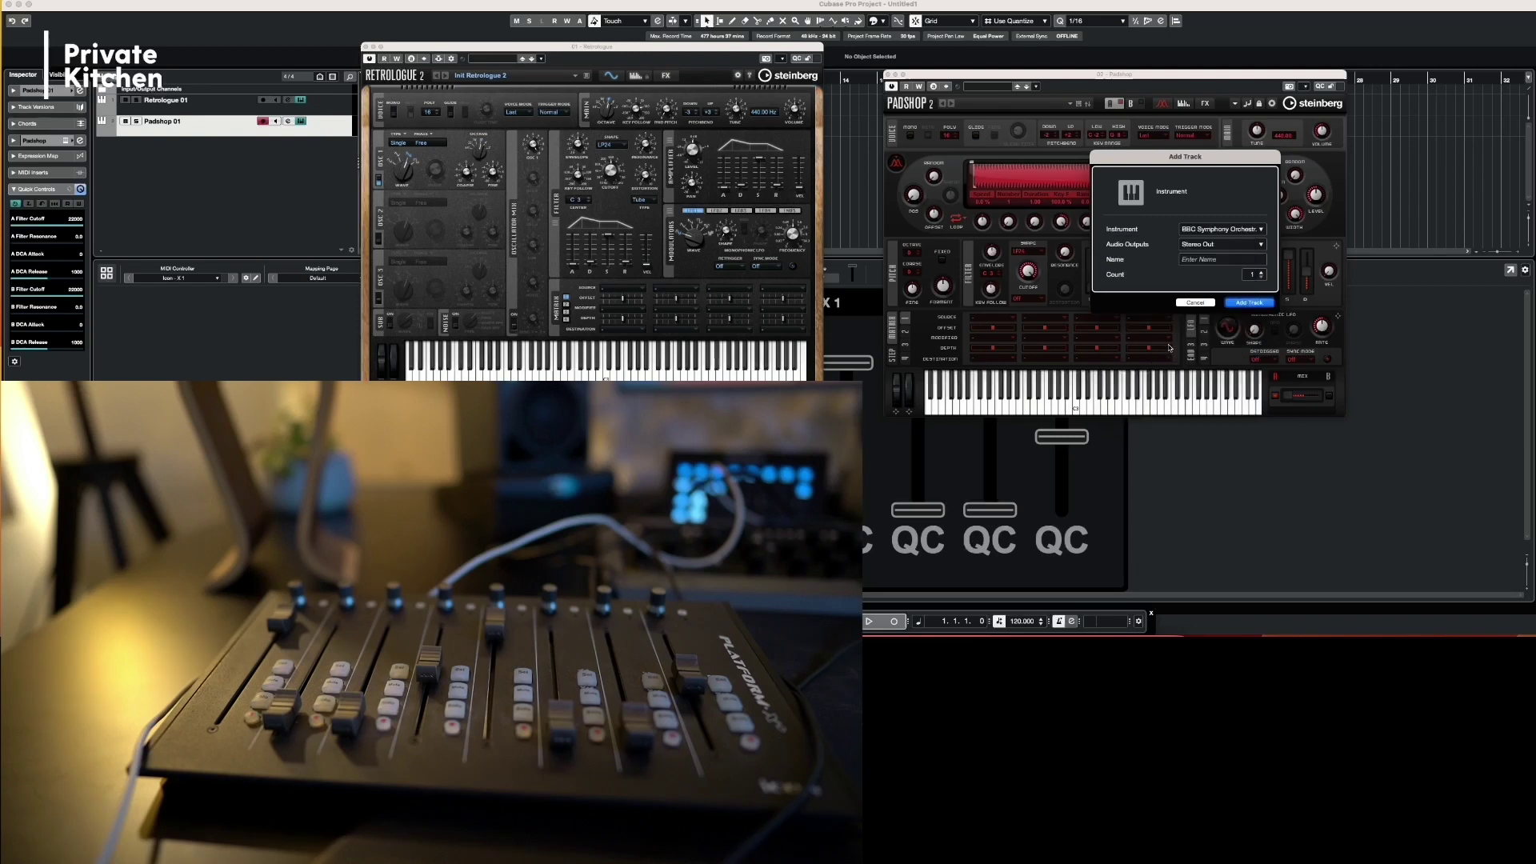
{"action": "left_click", "coordinate": [1248, 303]}
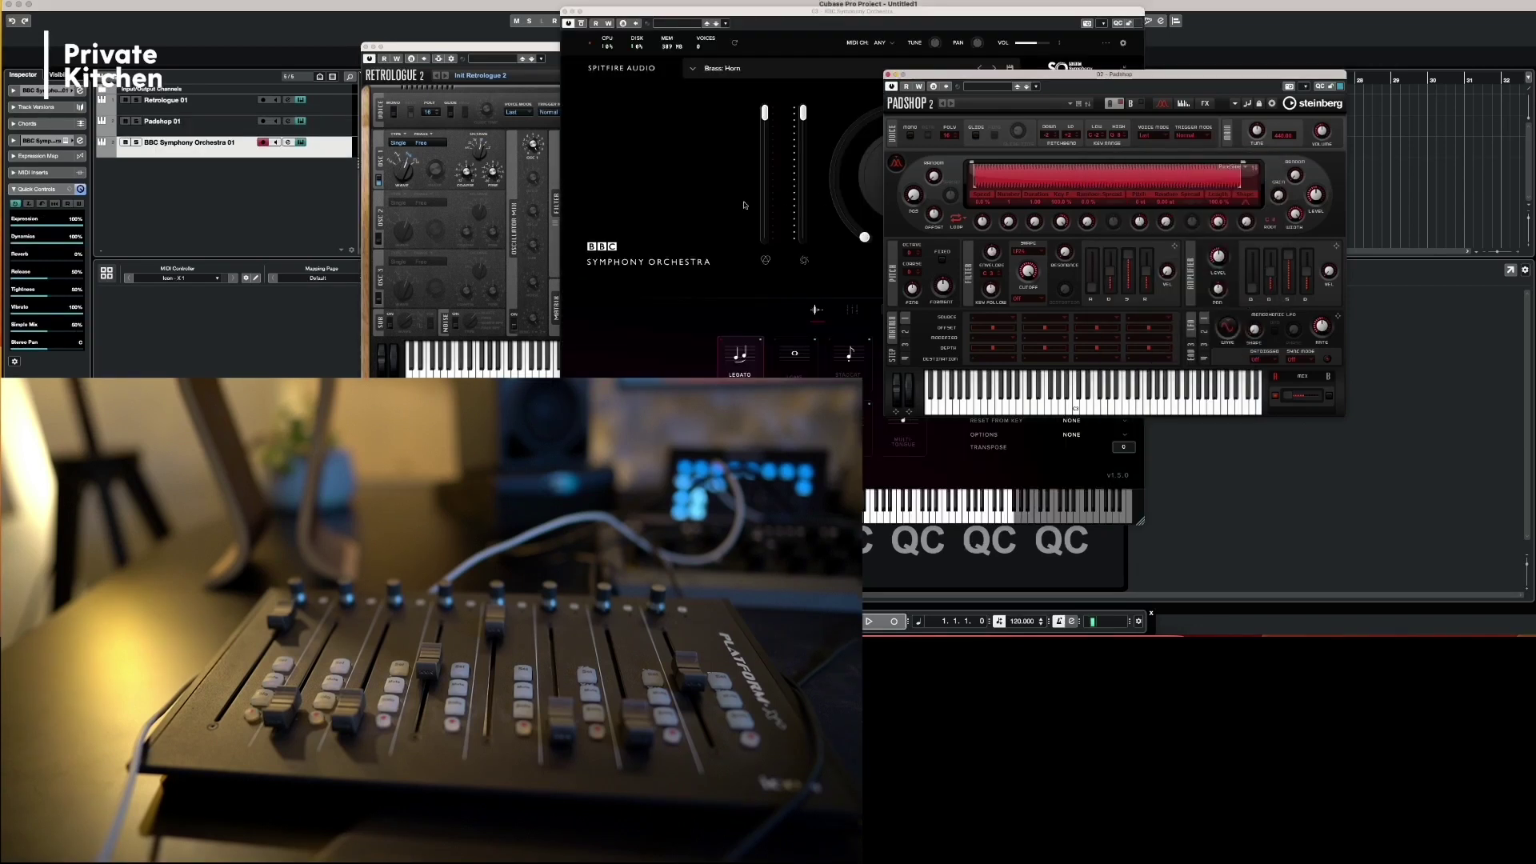